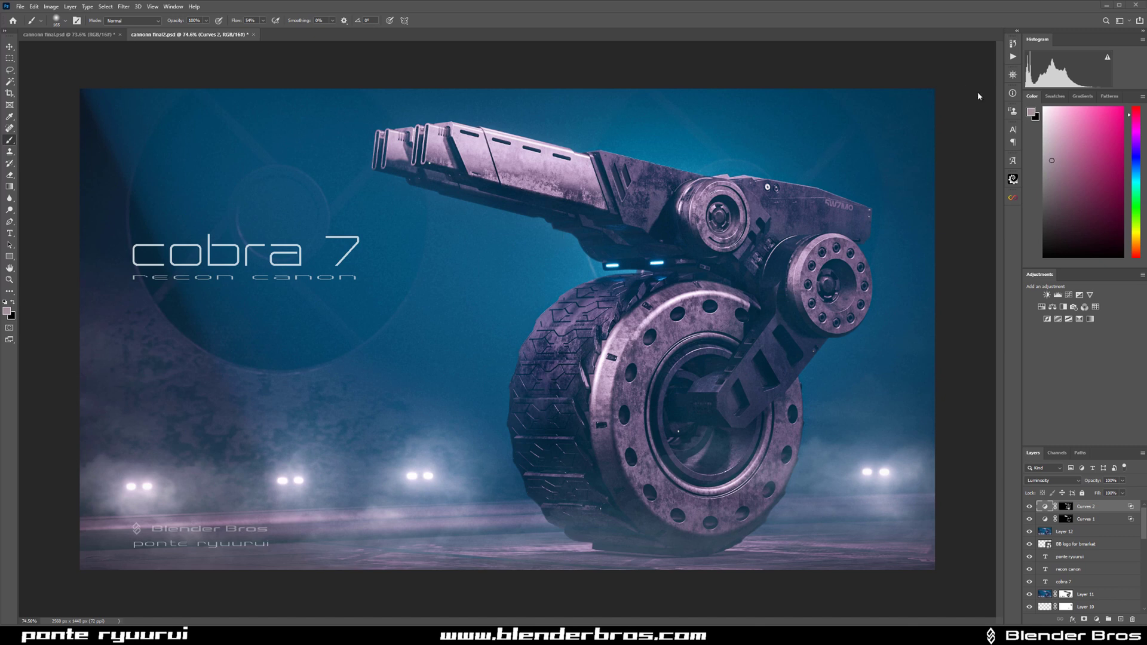
# Step: Enlarge the layer list and compare the bottom Layer 0 on its own with the full edited composite
pyautogui.scroll(-3, 1025, 587)
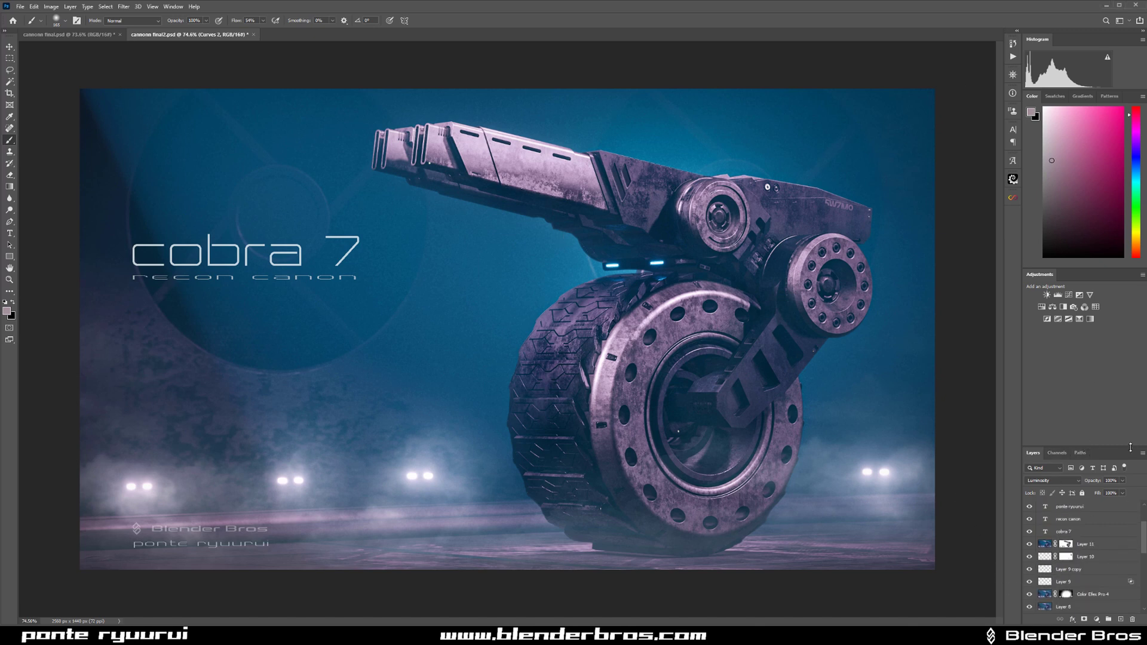
pyautogui.moveTo(1130, 446); pyautogui.dragTo(1130, 332)
pyautogui.scroll(-3, 1047, 597)
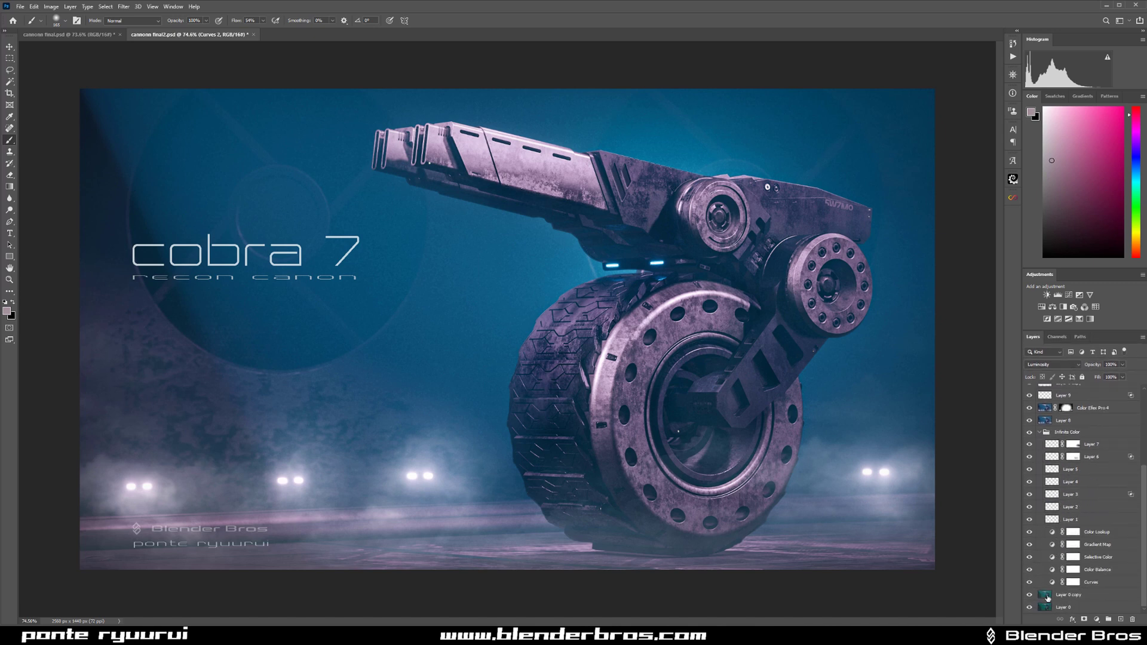
pyautogui.keyDown('alt'); pyautogui.click(1028, 607); pyautogui.keyUp('alt')
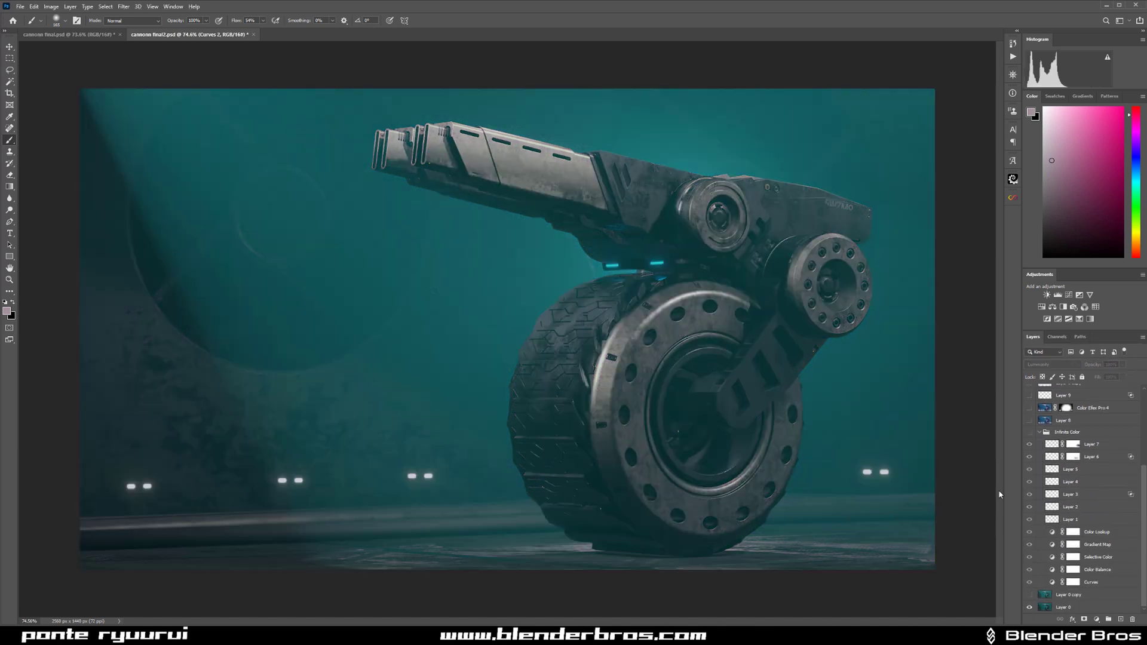
pyautogui.keyDown('alt'); pyautogui.click(1030, 606); pyautogui.keyUp('alt')
pyautogui.keyDown('alt'); pyautogui.click(1030, 607); pyautogui.keyUp('alt')
pyautogui.keyDown('alt'); pyautogui.click(1029, 607); pyautogui.keyUp('alt')
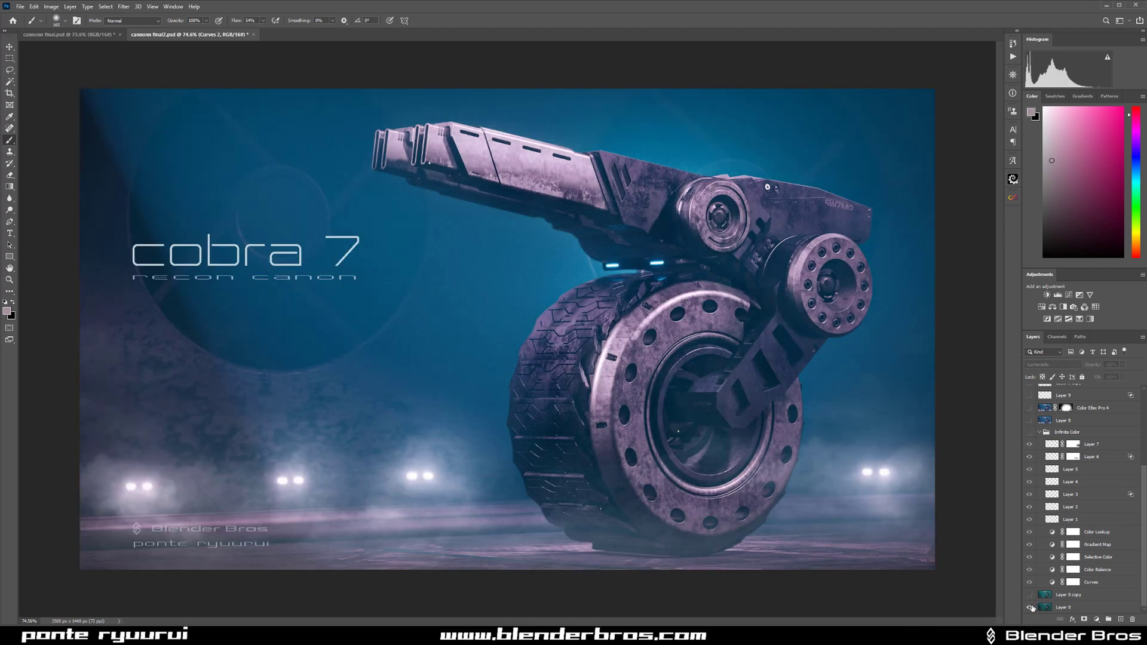
pyautogui.keyDown('alt'); pyautogui.click(1030, 607); pyautogui.keyUp('alt')
pyautogui.keyDown('alt'); pyautogui.click(1030, 607); pyautogui.keyUp('alt')
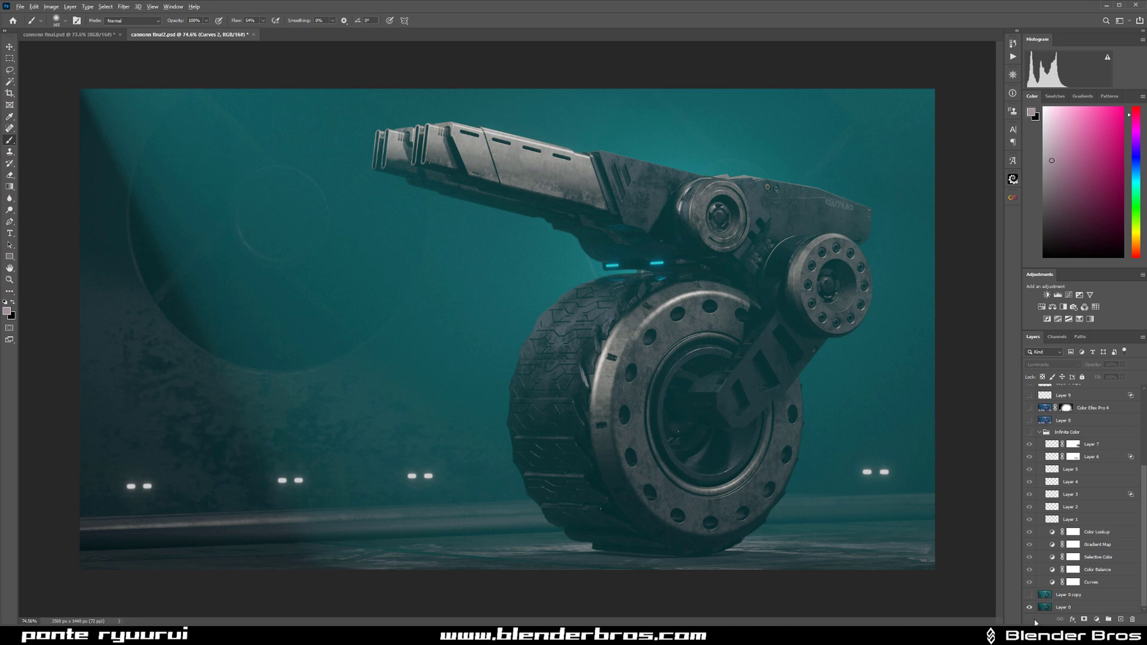
pyautogui.keyDown('alt'); pyautogui.click(1029, 608); pyautogui.keyUp('alt')
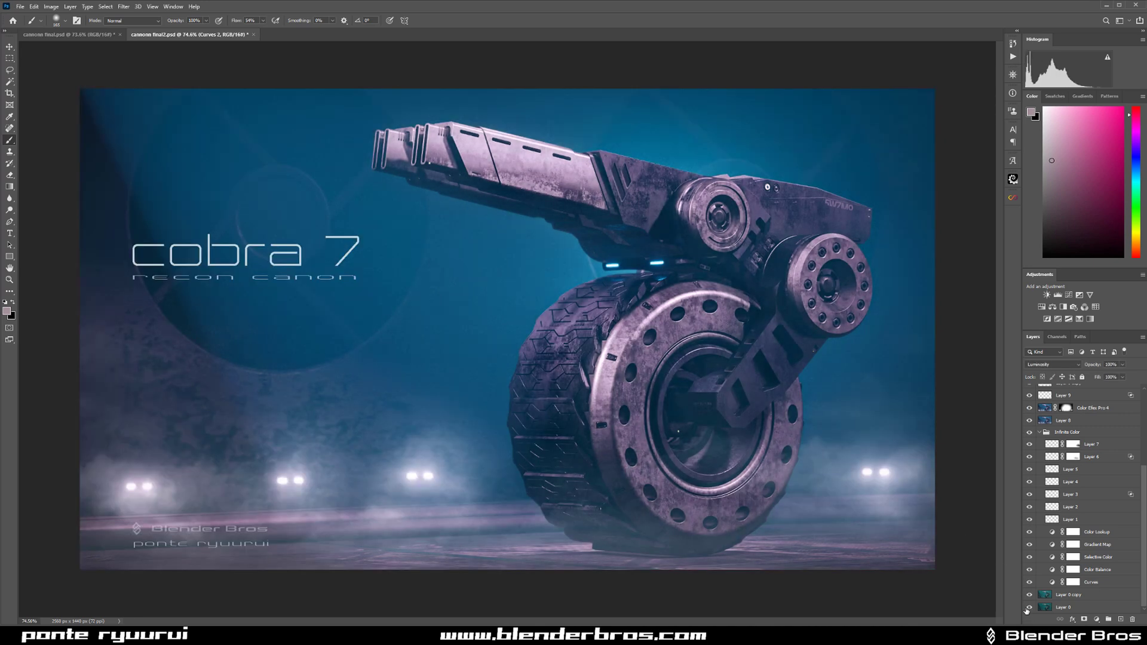
pyautogui.keyDown('alt'); pyautogui.click(1028, 607); pyautogui.keyUp('alt')
pyautogui.keyDown('alt'); pyautogui.click(1029, 608); pyautogui.keyUp('alt')
pyautogui.keyDown('alt'); pyautogui.click(1029, 607); pyautogui.keyUp('alt')
pyautogui.keyDown('alt'); pyautogui.click(1028, 608); pyautogui.keyUp('alt')
# Step: Review the layer stack from the base layer copy up to the Curves layers
pyautogui.scroll(3, 1084, 486)
pyautogui.scroll(-3, 1088, 483)
pyautogui.click(1088, 595)
pyautogui.scroll(4, 1104, 542)
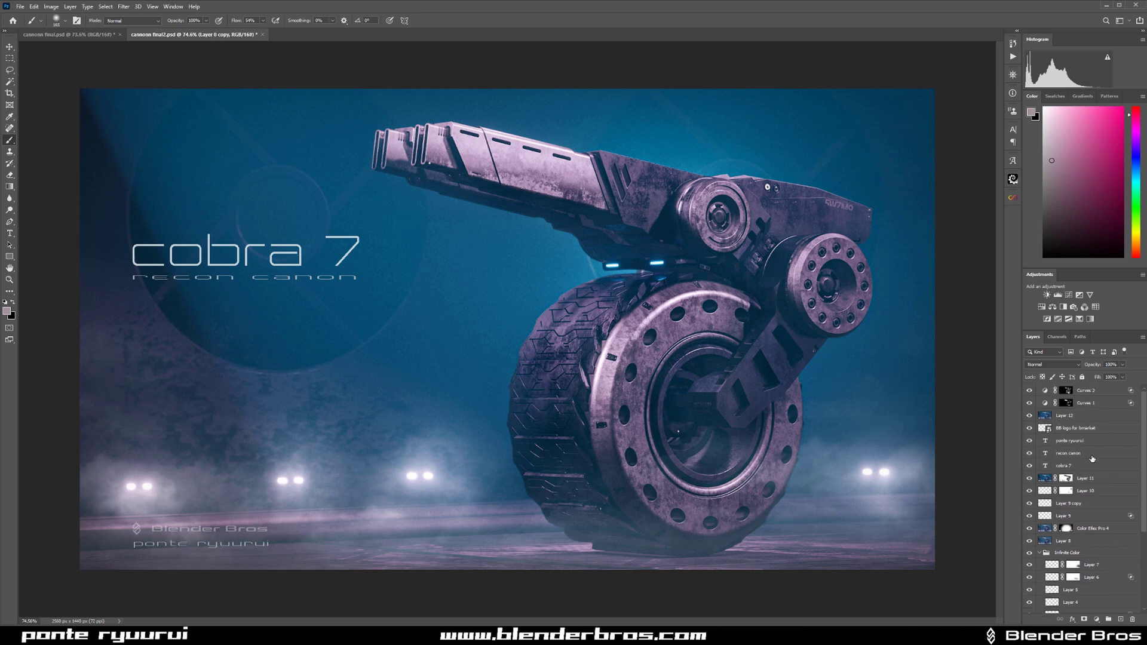
pyautogui.scroll(-3, 1095, 501)
pyautogui.scroll(-1, 1095, 501)
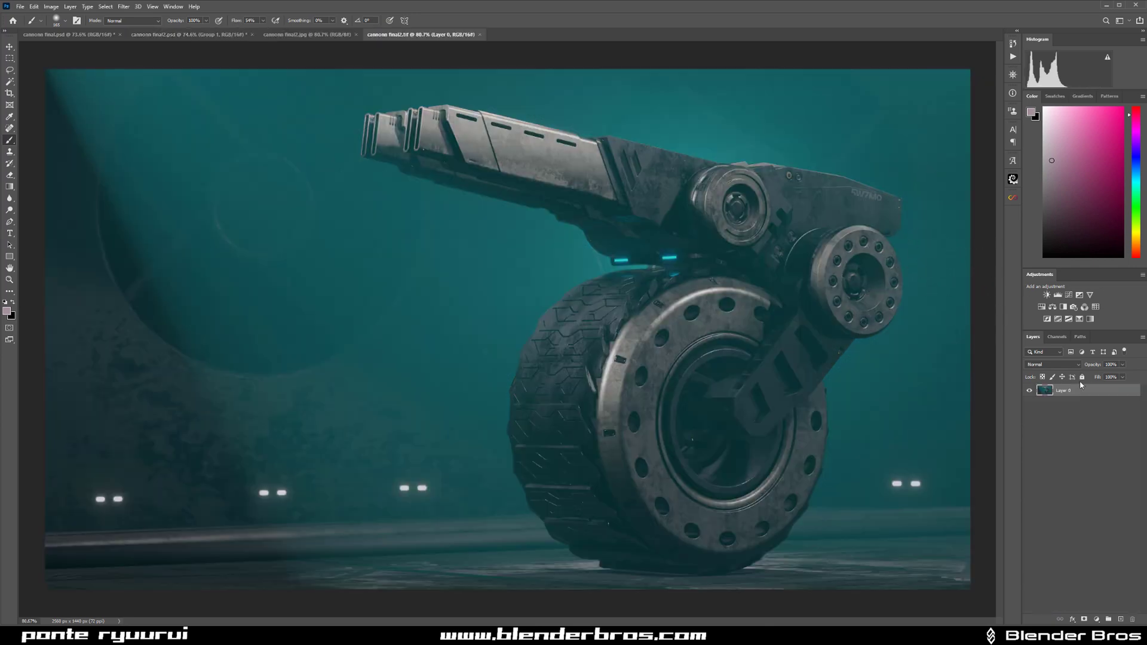
# Step: Duplicate Layer 0 in the cannone final2.tif document
pyautogui.hotkey('ctrl', 'j')
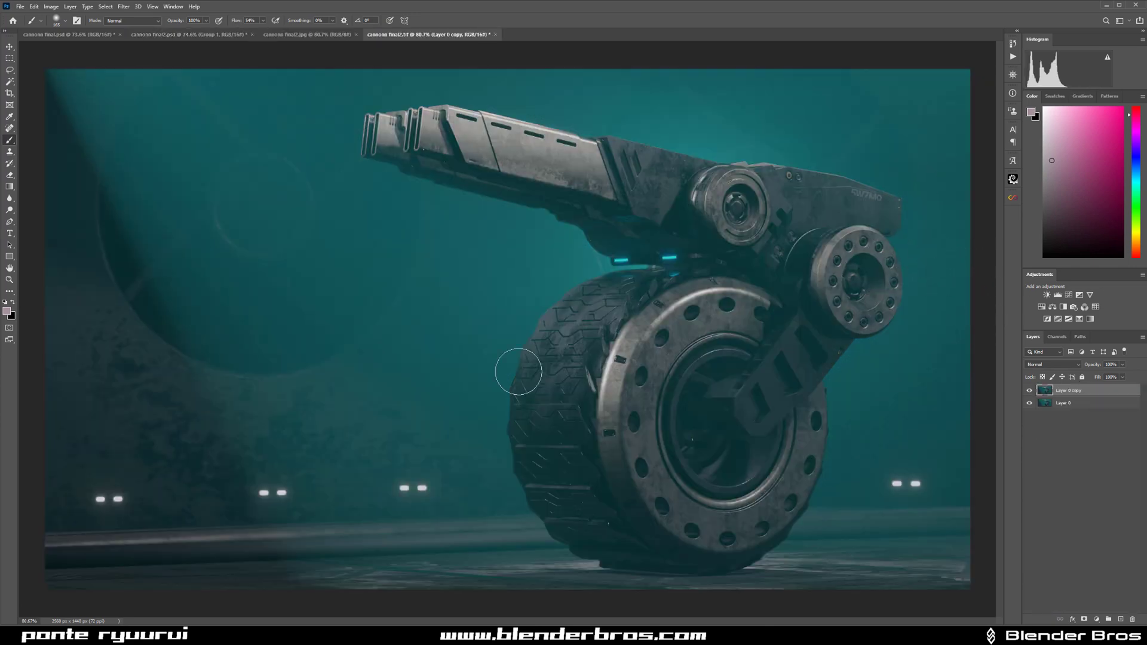
pyautogui.click(124, 7)
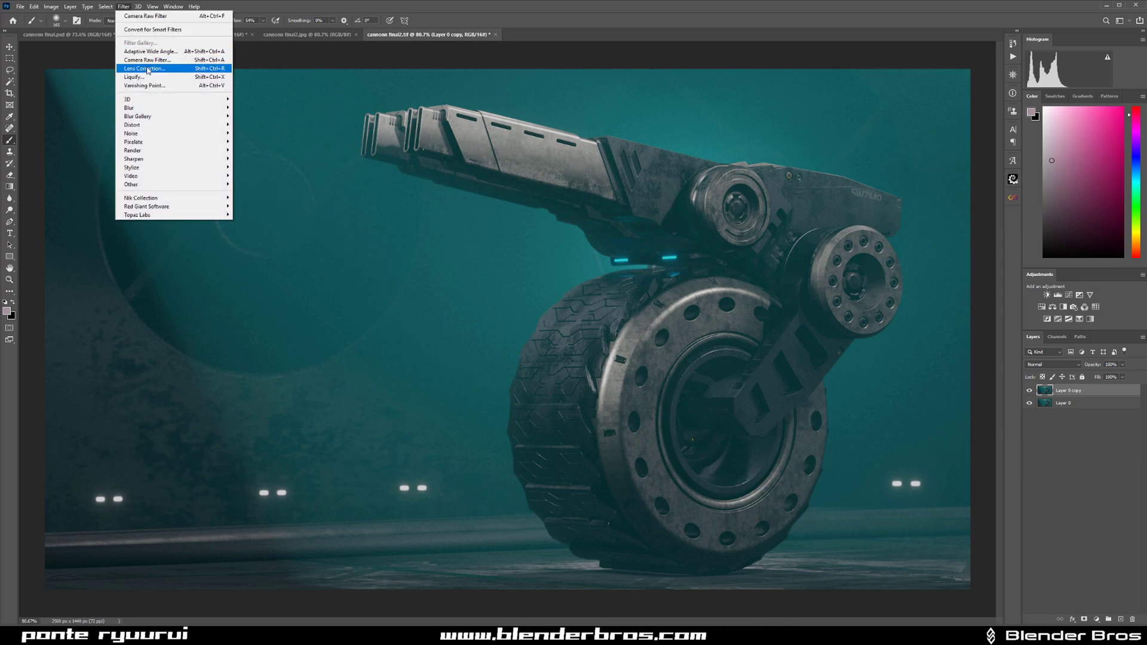
pyautogui.click(149, 68)
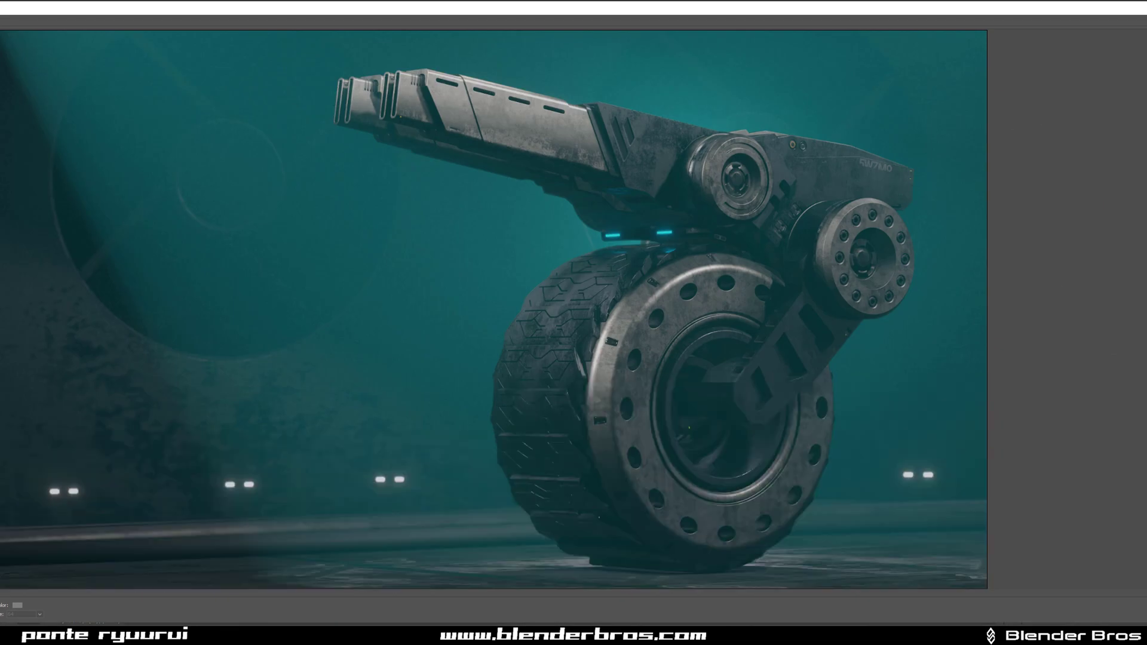
pyautogui.press('Escape')
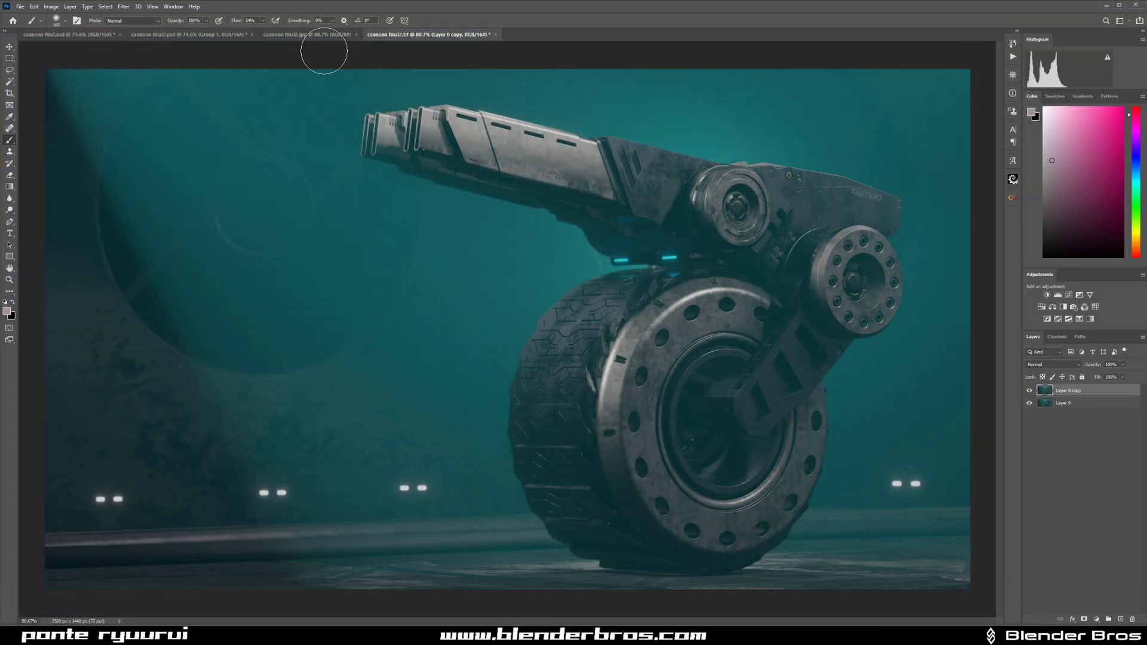
# Step: Open the Camera Raw Filter on the duplicate layer and set the basic Exposure to +0.30
pyautogui.click(126, 7)
pyautogui.click(148, 60)
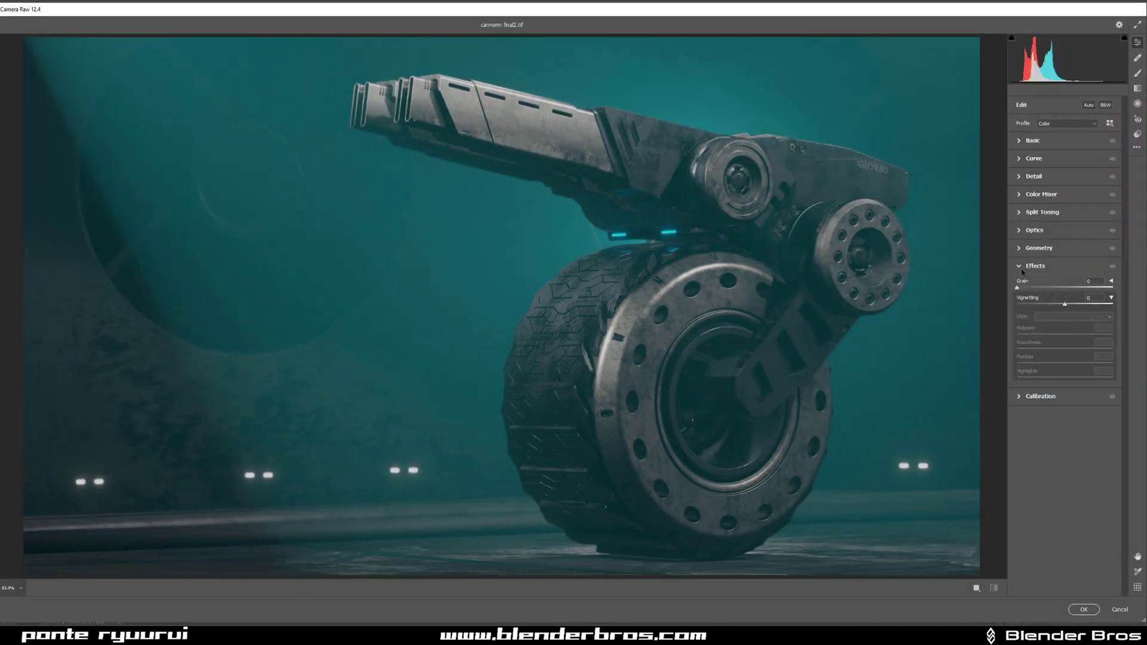
pyautogui.click(1020, 141)
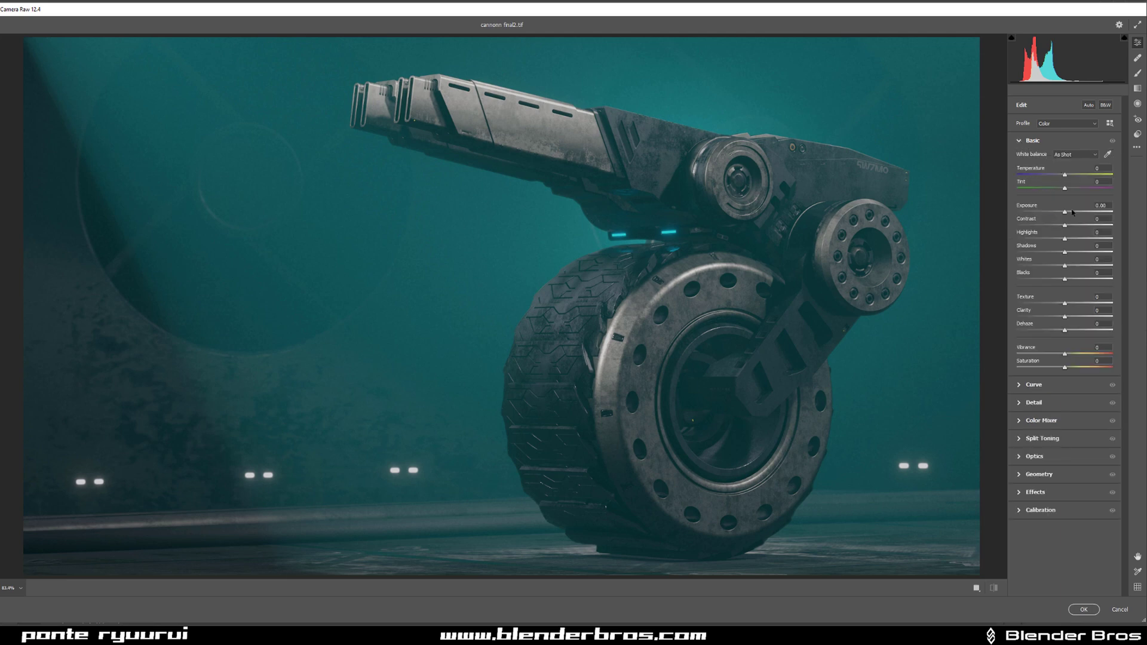
pyautogui.moveTo(1066, 209); pyautogui.dragTo(1071, 212)
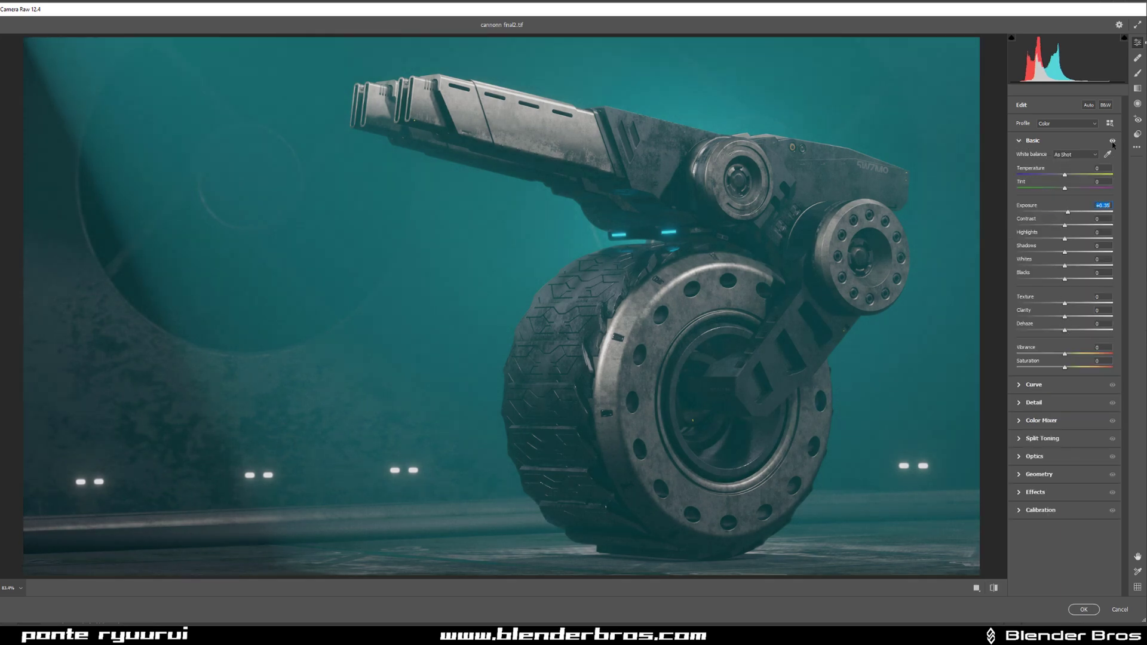
# Step: Paint the cannon and wheel with a size 6 adjustment brush at Shadows +47, Texture +35, Clarity +47, apply the filter and compare before and after
pyautogui.click(1137, 73)
pyautogui.moveTo(1069, 349)
pyautogui.mouseDown()
pyautogui.moveTo(1088, 349)
pyautogui.moveTo(1082, 335)
pyautogui.mouseUp()
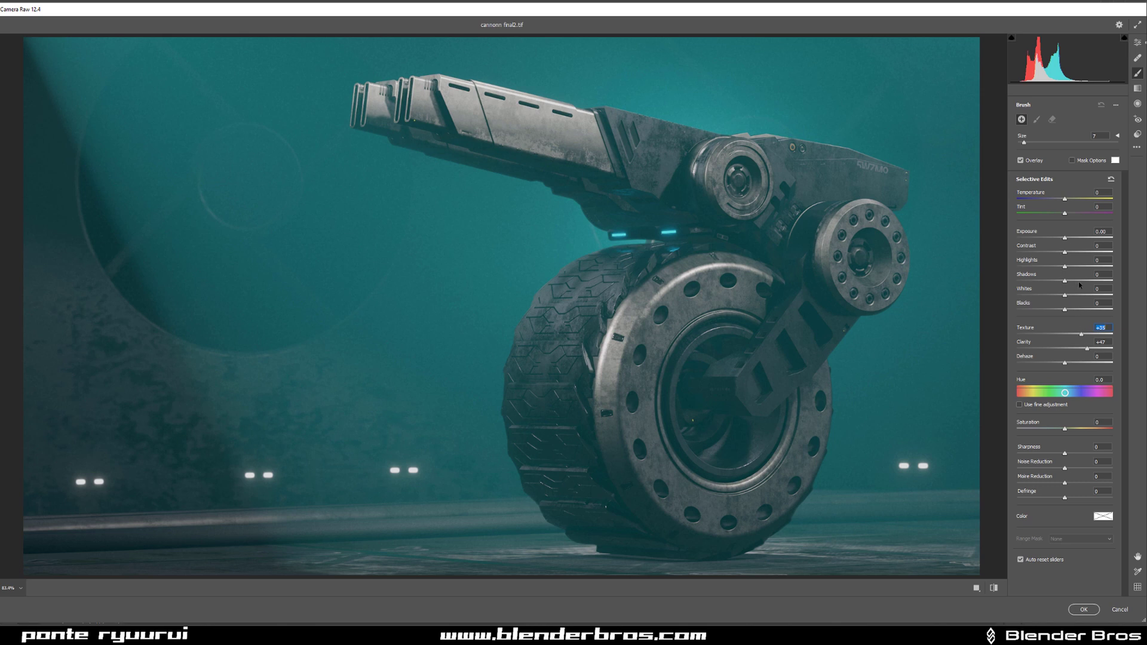
pyautogui.moveTo(1065, 280); pyautogui.dragTo(1085, 280)
pyautogui.moveTo(1023, 144); pyautogui.dragTo(1022, 144)
pyautogui.click(497, 121)
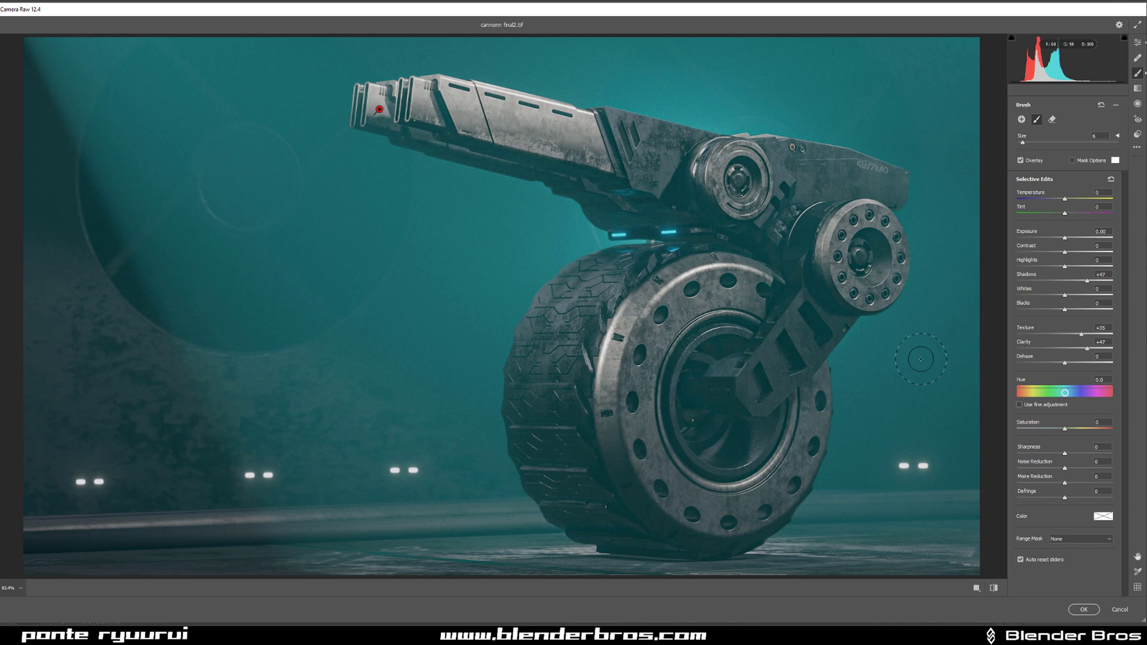
pyautogui.click(1083, 609)
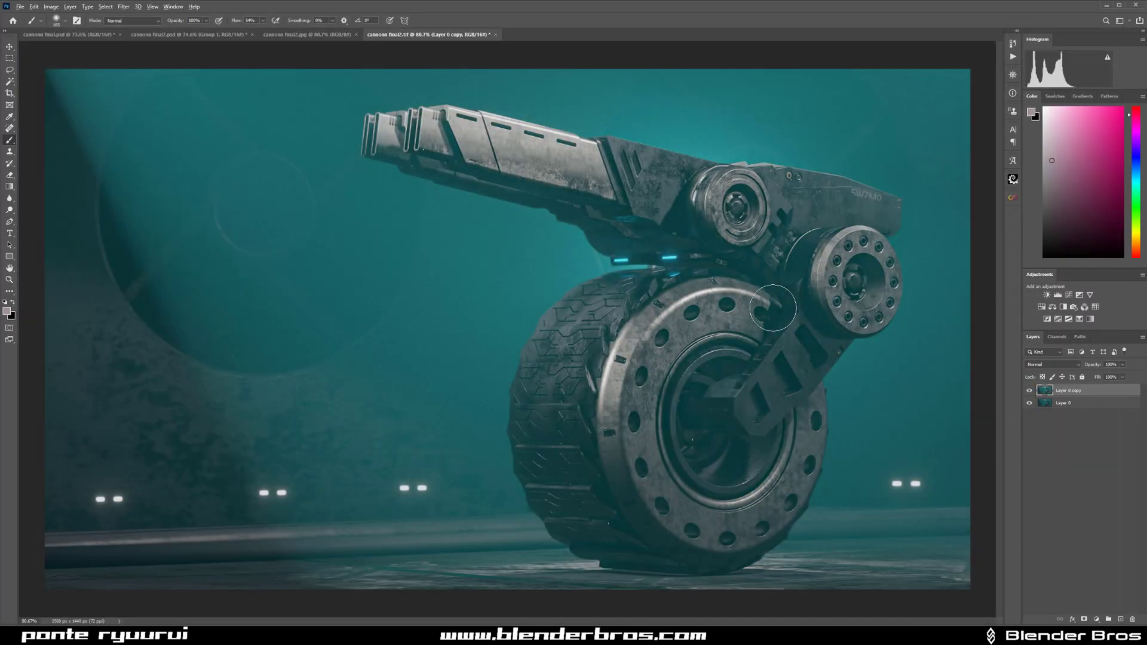
pyautogui.hotkey('ctrl', 'z')
pyautogui.hotkey('ctrl', 'shift', 'z')
# Step: Generate Infinite Color grades at medium strength until the image has a teal-green look with purple shadows
pyautogui.click(1012, 197)
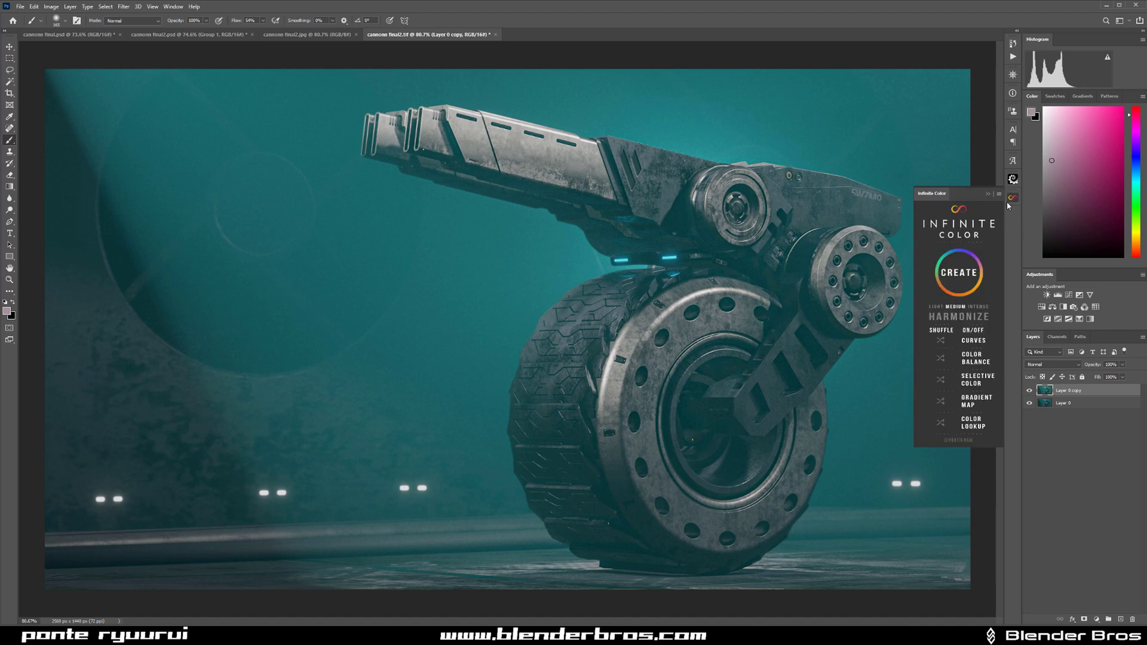
pyautogui.click(953, 286)
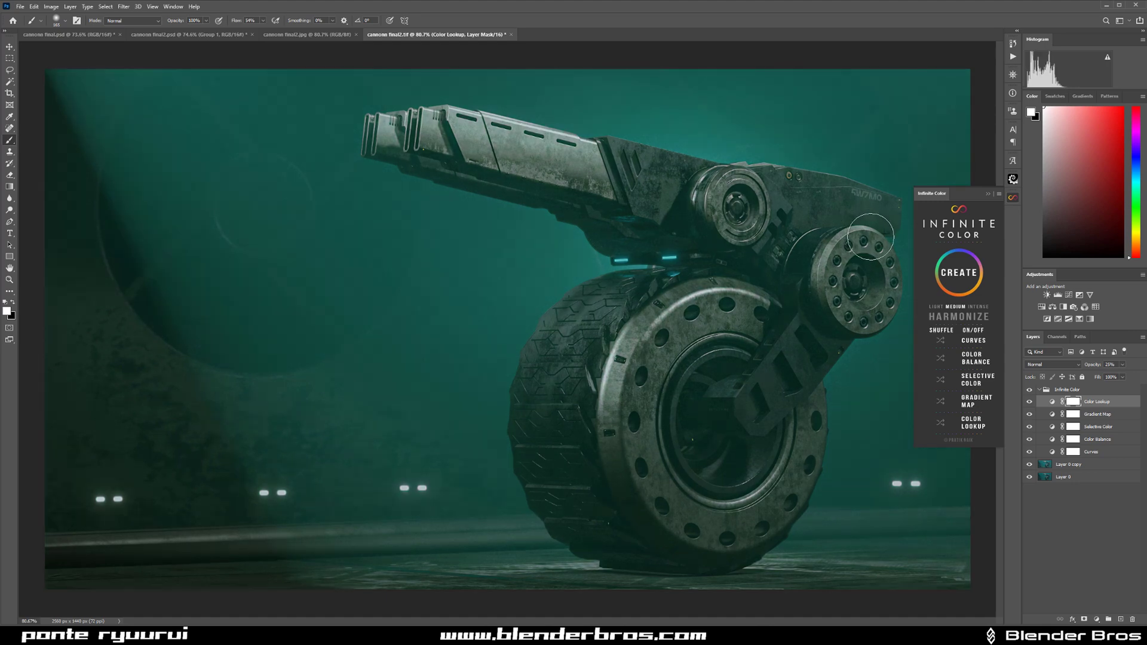
pyautogui.click(948, 266)
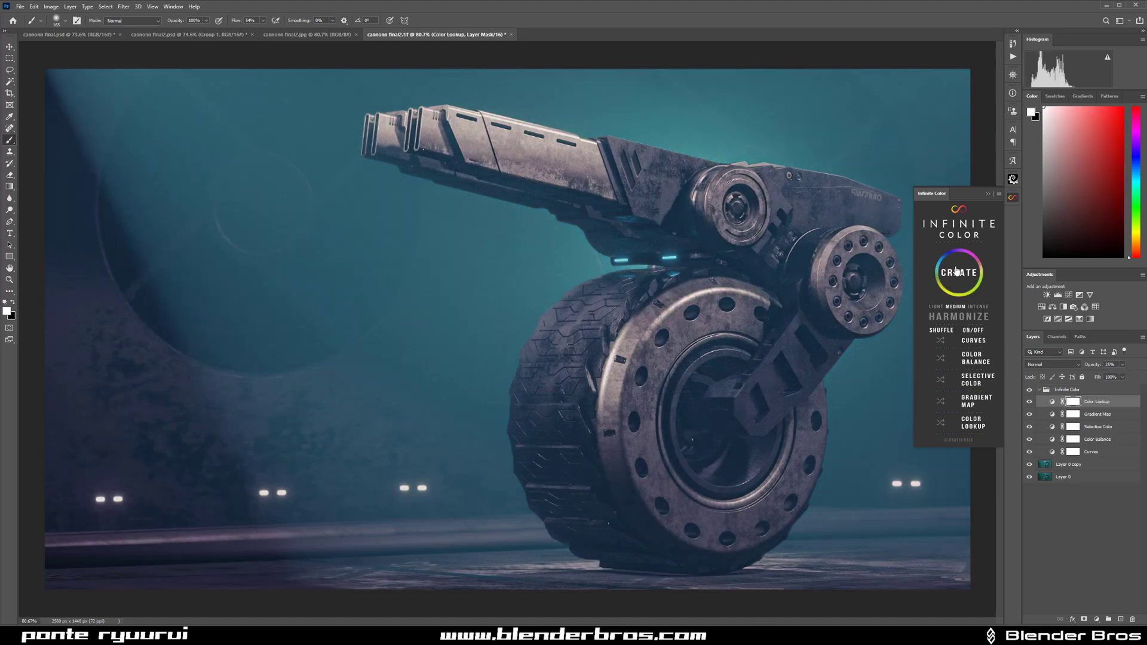
pyautogui.click(957, 271)
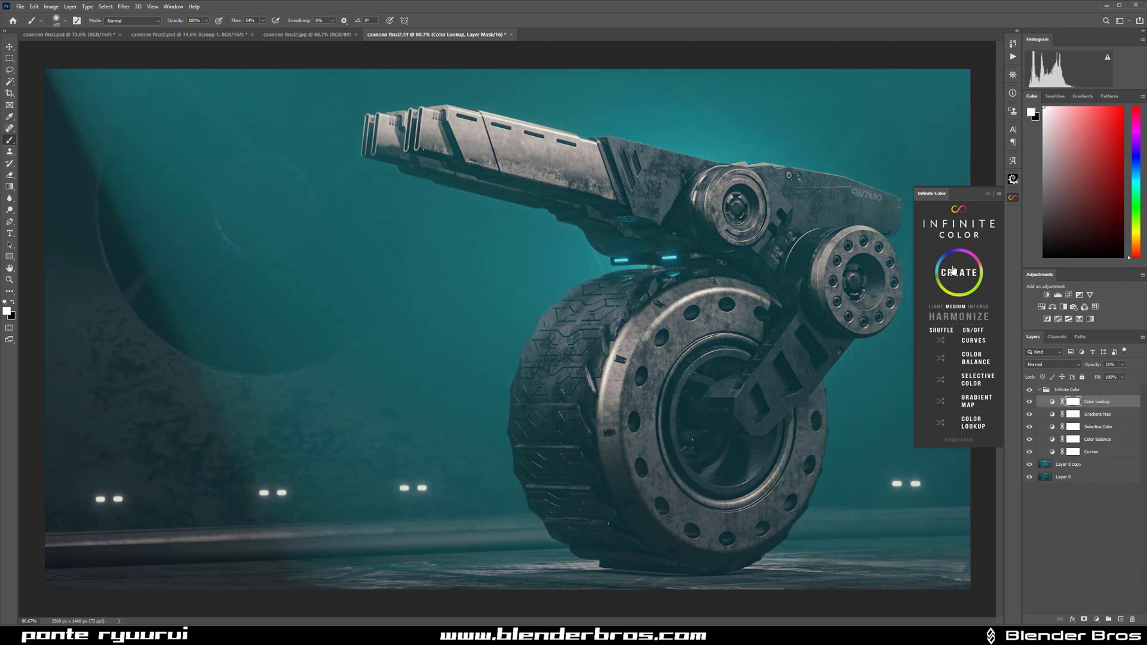
pyautogui.click(987, 195)
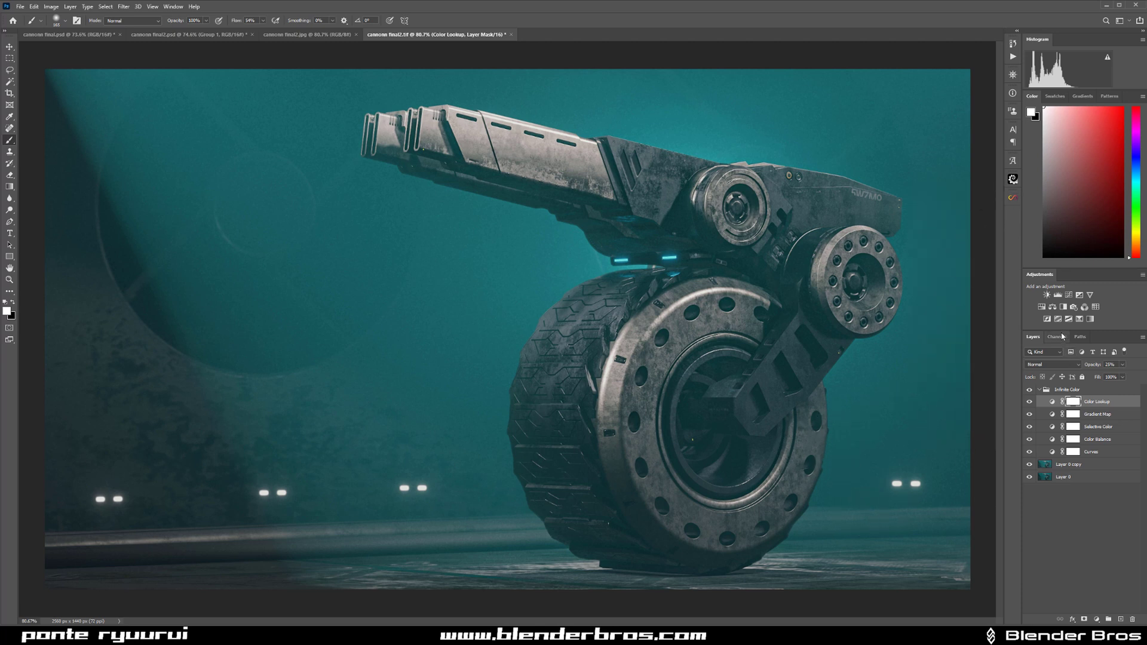
pyautogui.click(1009, 196)
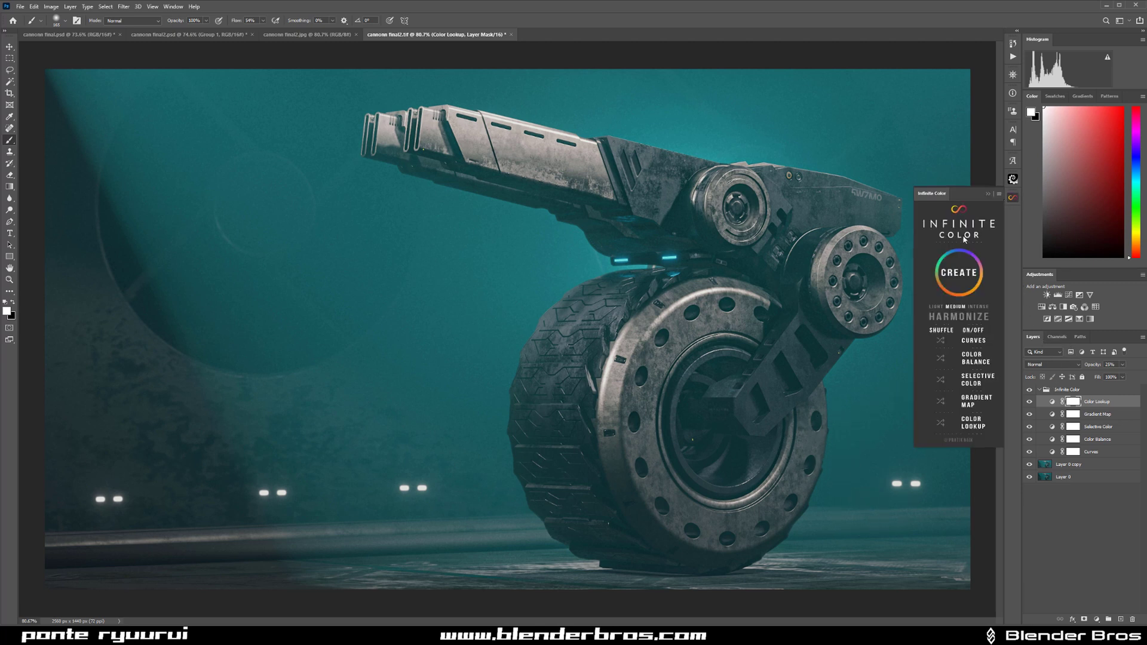
pyautogui.click(961, 270)
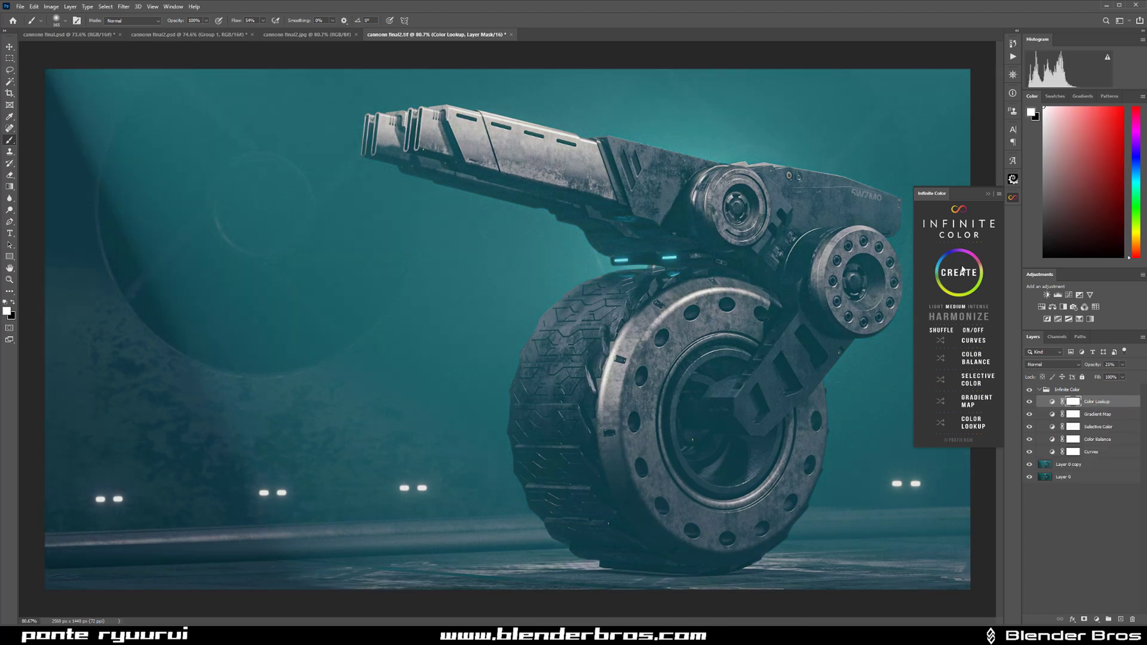
pyautogui.click(962, 270)
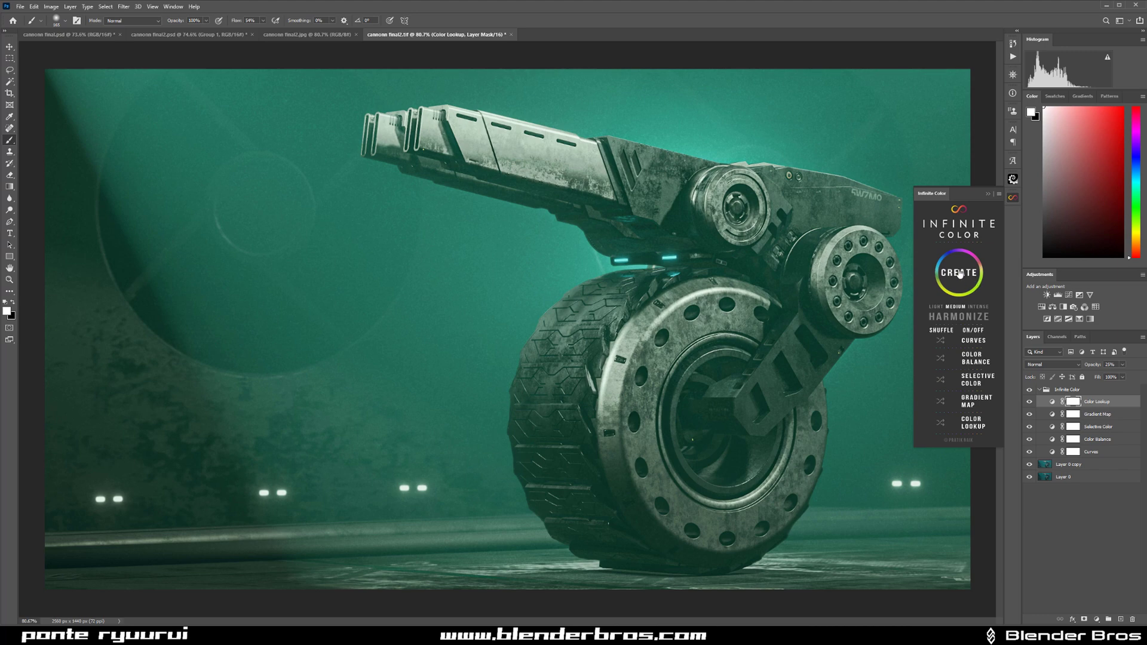
pyautogui.click(958, 272)
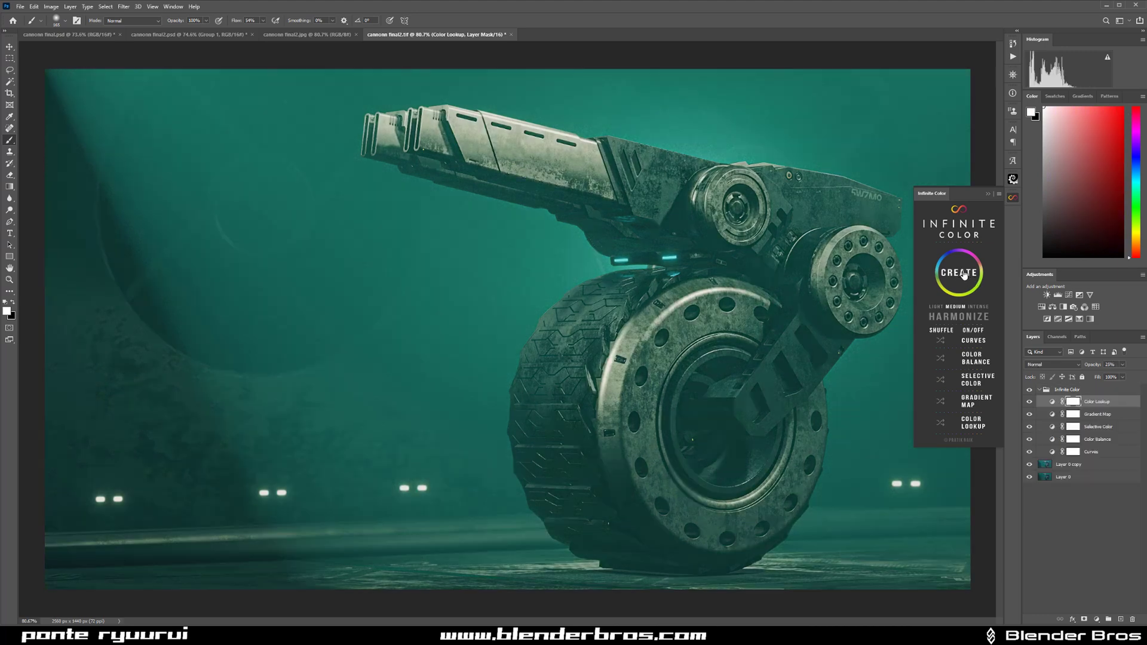
pyautogui.click(962, 272)
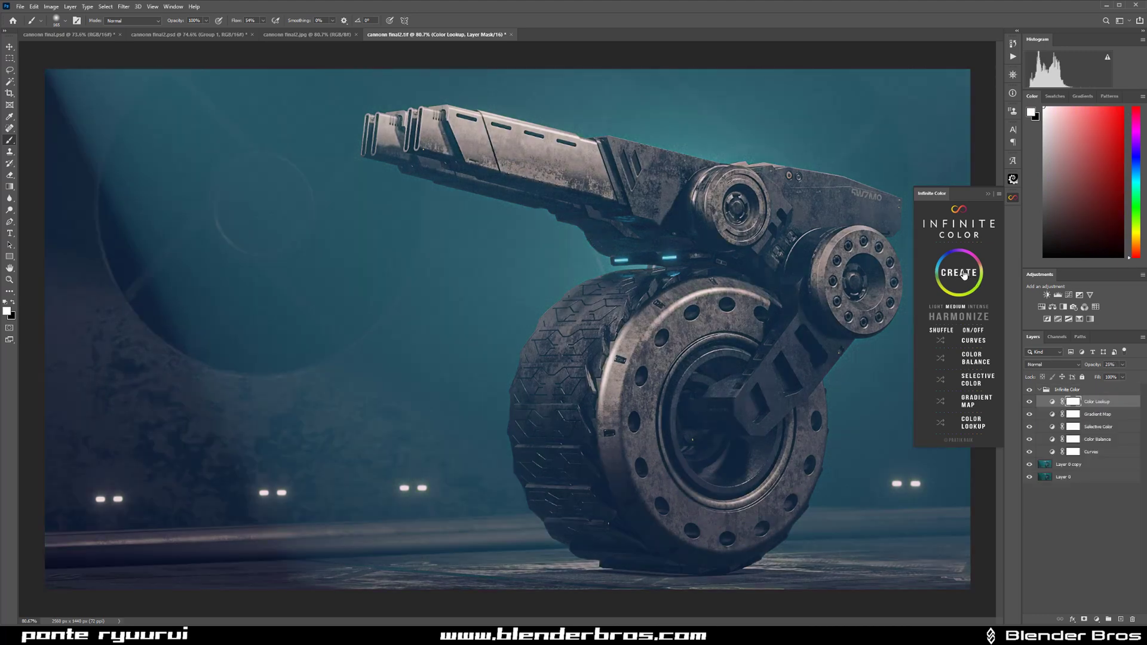
pyautogui.click(964, 273)
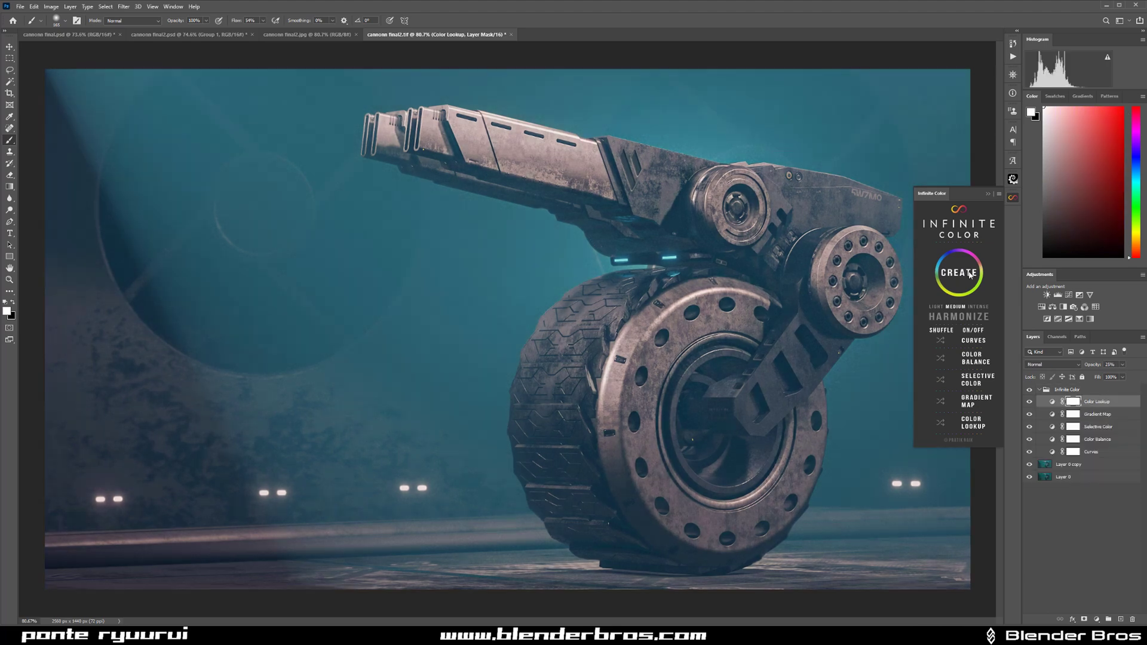
pyautogui.click(968, 274)
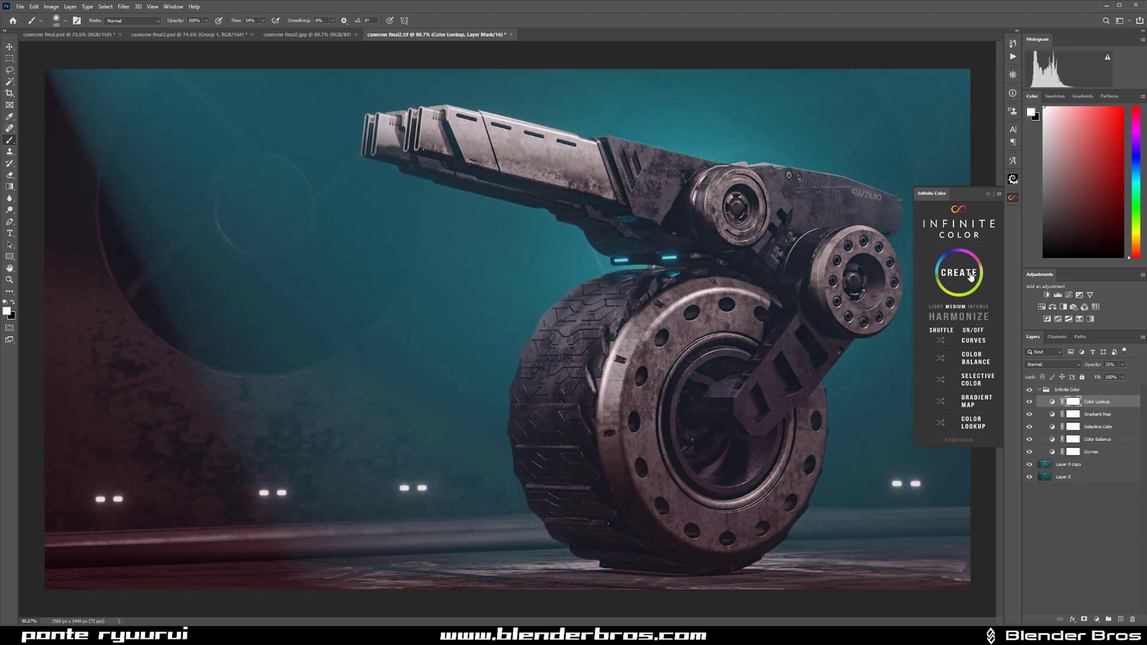
pyautogui.click(971, 276)
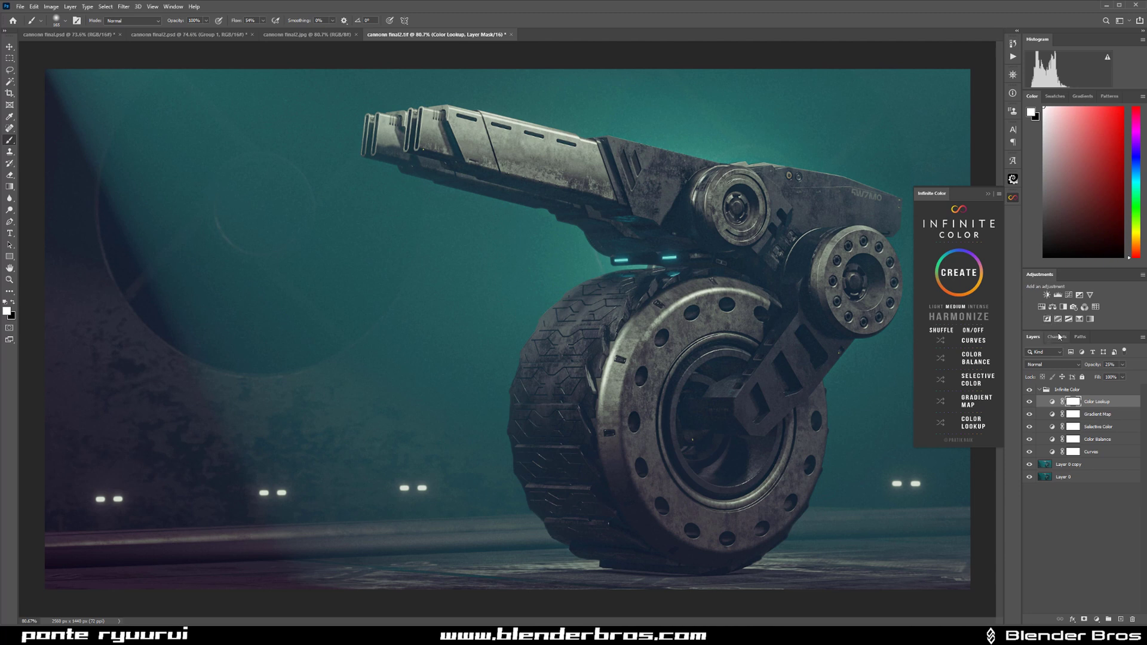
# Step: Add a Curves adjustment above the Color Lookup layer, lifting the blue channel's black point and slightly lowering its white point
pyautogui.click(1068, 295)
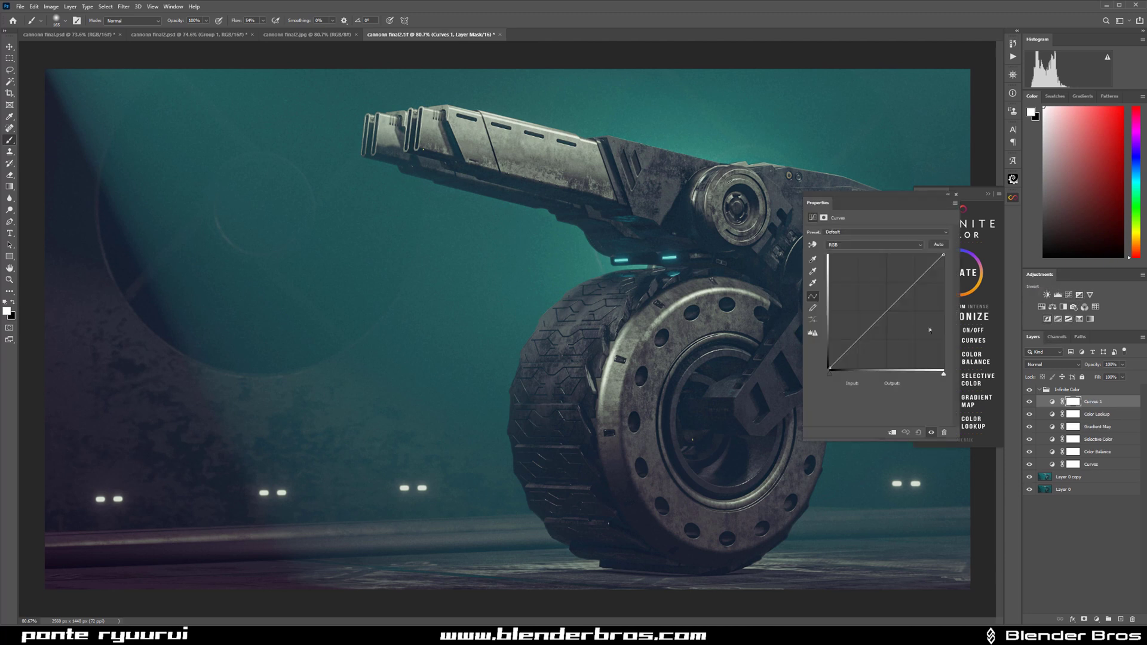
pyautogui.click(837, 246)
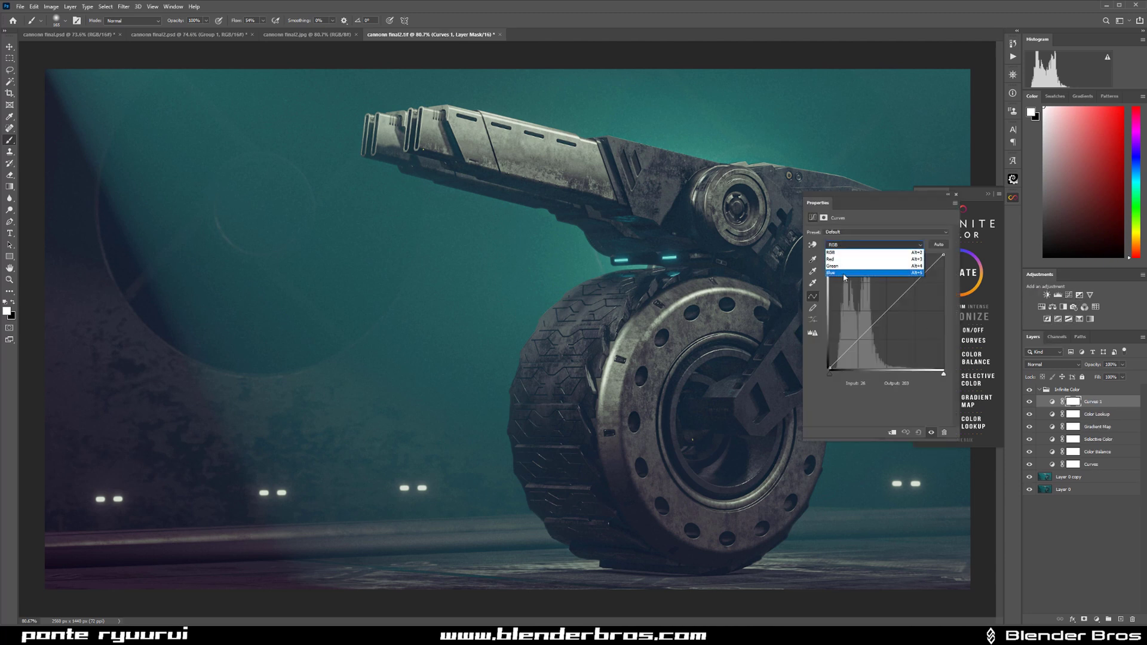
pyautogui.click(842, 271)
pyautogui.moveTo(828, 369); pyautogui.dragTo(817, 364)
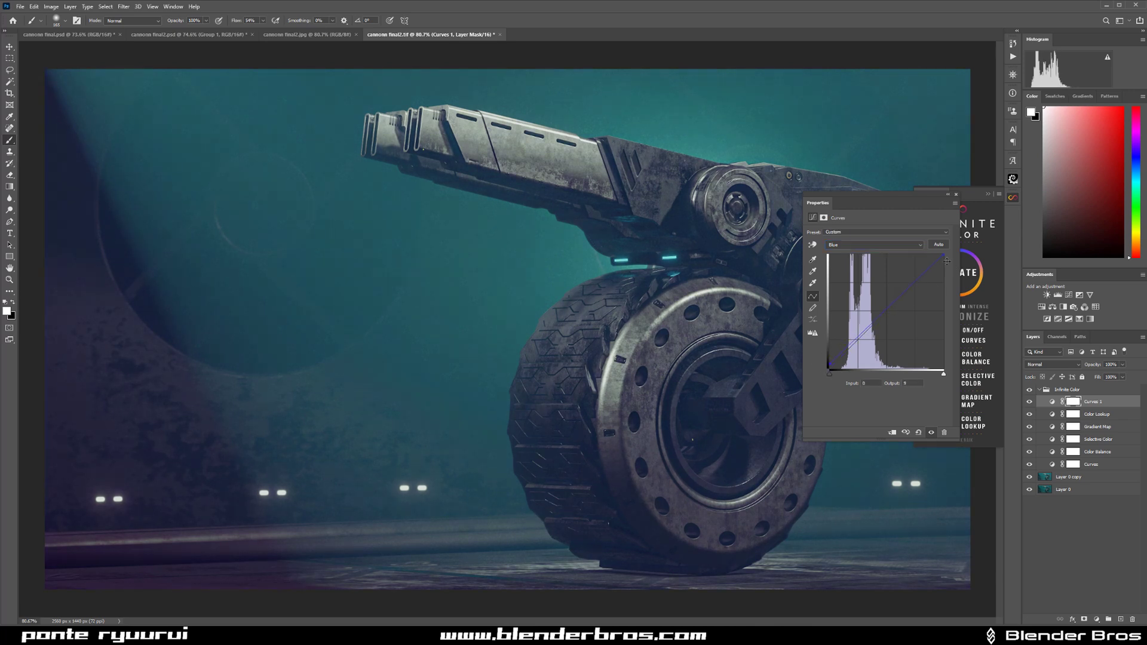
pyautogui.moveTo(942, 258); pyautogui.dragTo(950, 263)
pyautogui.moveTo(830, 360); pyautogui.dragTo(828, 360)
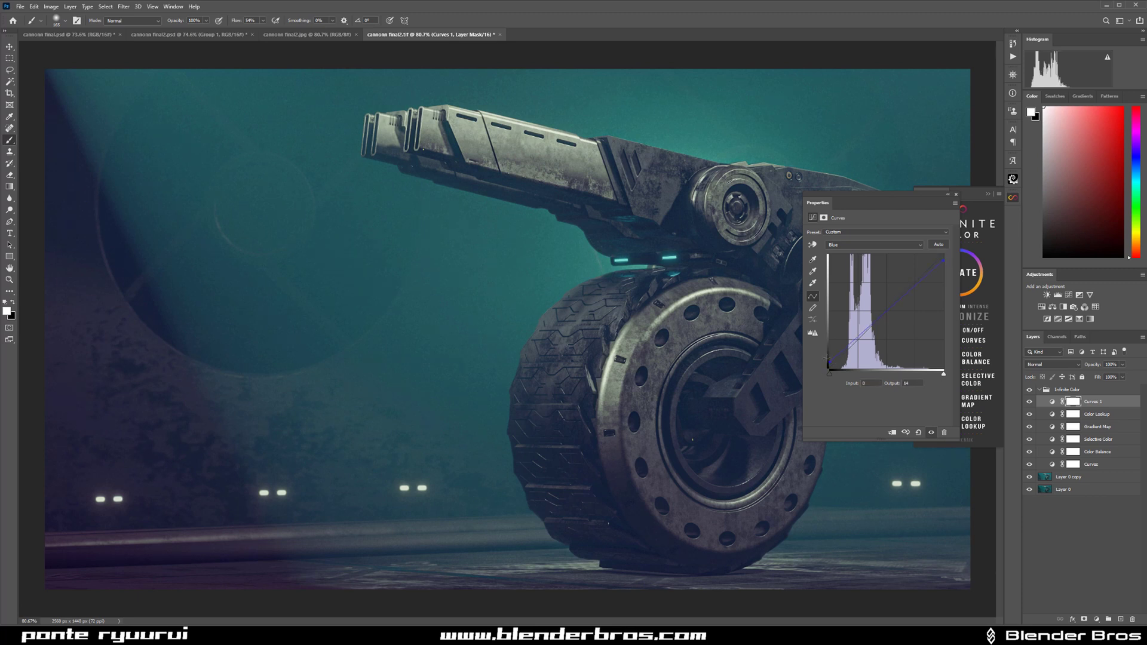
# Step: Compare the image with the Curves adjustment layers of the Infinite Color group hidden and shown
pyautogui.click(947, 195)
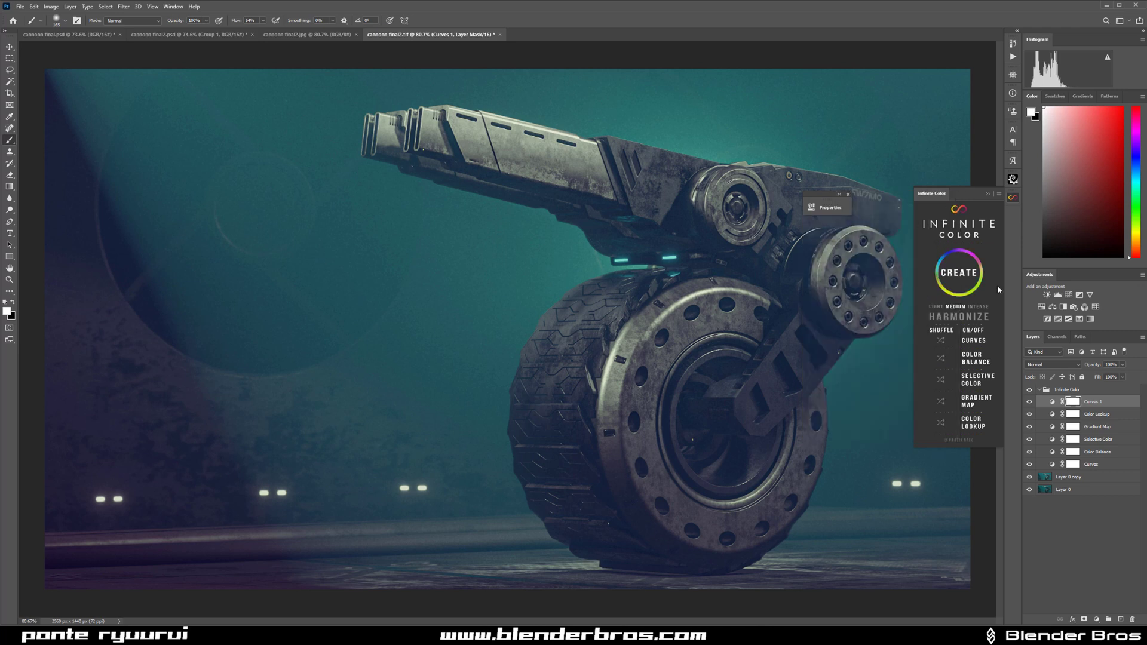
pyautogui.click(989, 195)
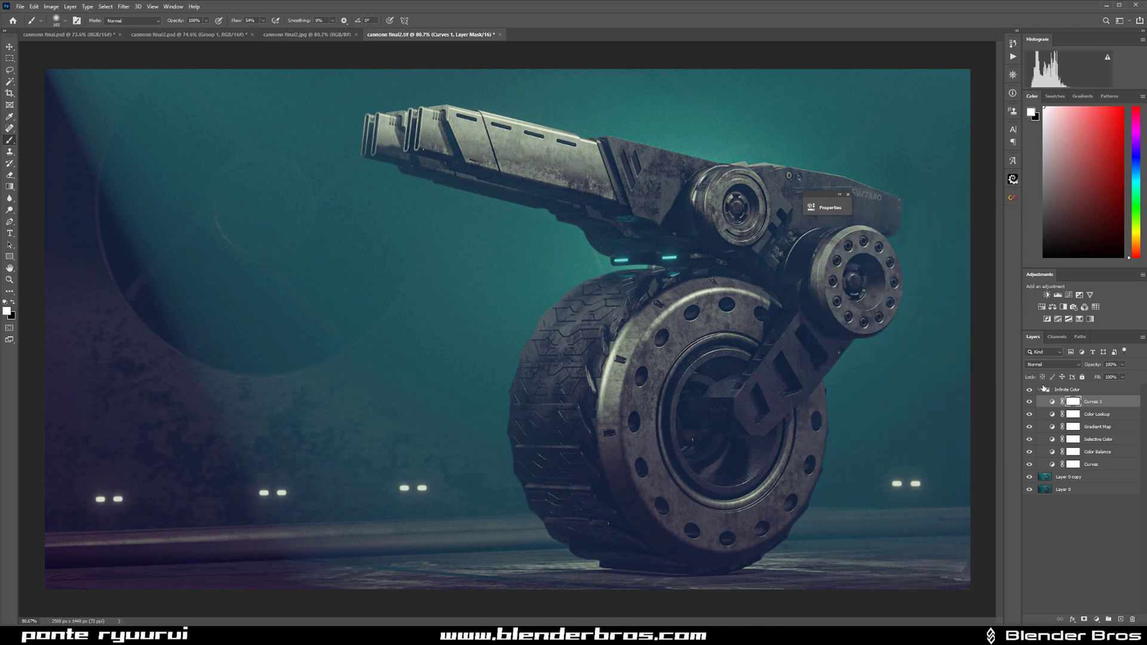
pyautogui.click(1033, 463)
pyautogui.click(1028, 402)
pyautogui.click(1028, 464)
pyautogui.click(1029, 464)
# Step: Lift the shadows of the blue channel in the lowest Curves adjustment layer of the Infinite Color group
pyautogui.doubleClick(1053, 465)
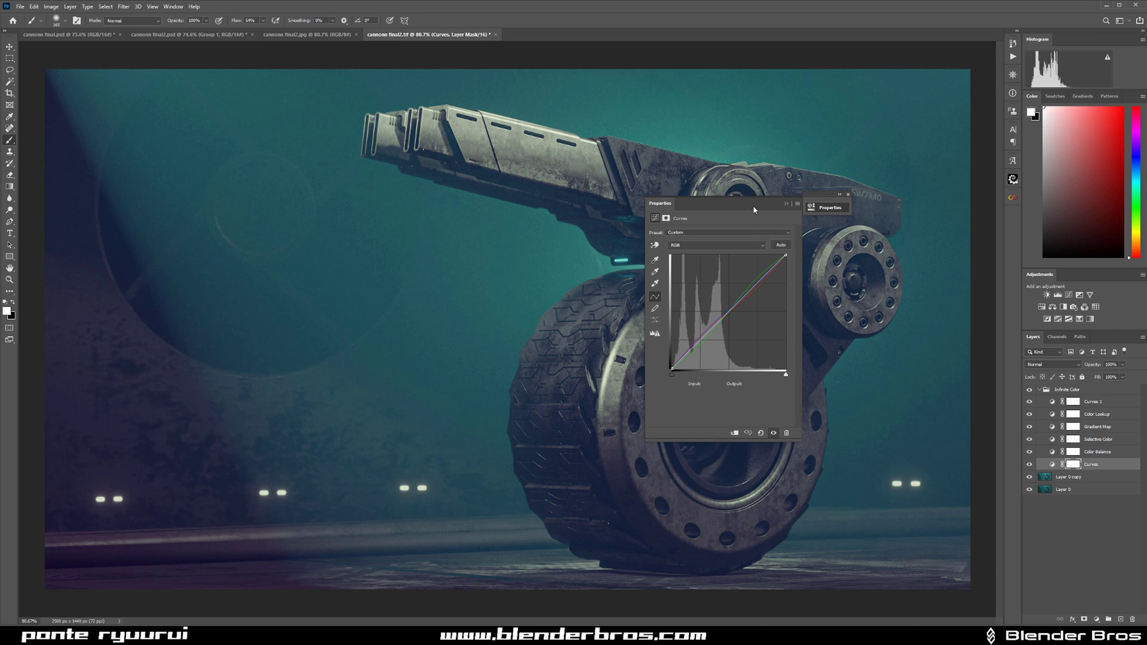
pyautogui.moveTo(754, 209); pyautogui.dragTo(897, 225)
pyautogui.click(865, 261)
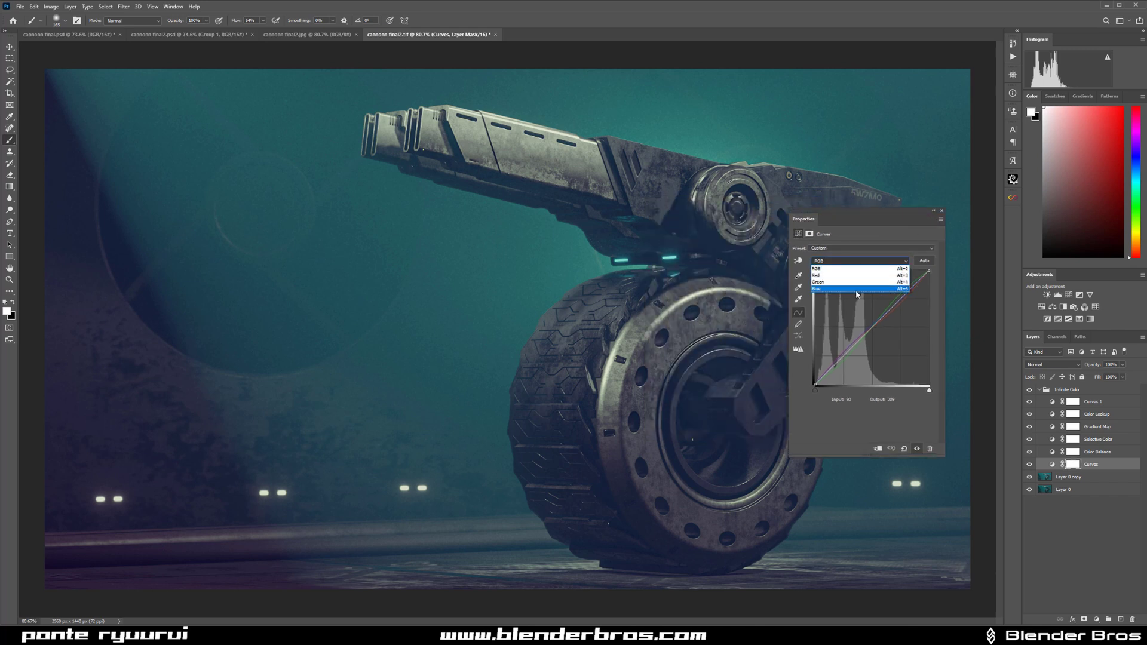
pyautogui.click(861, 291)
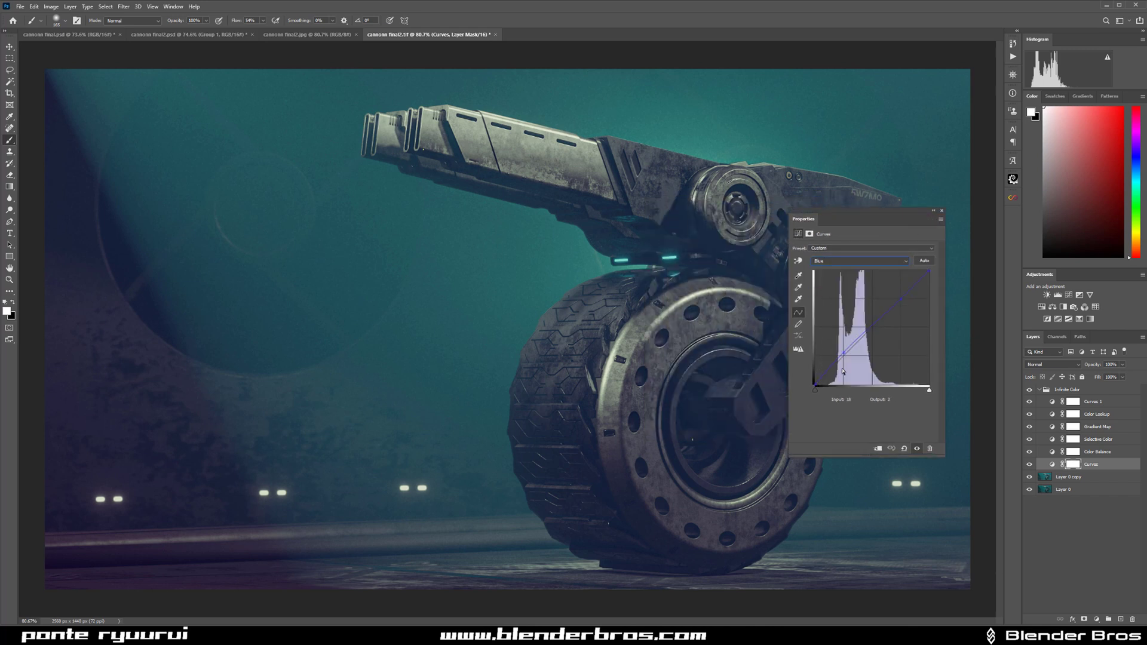
pyautogui.moveTo(844, 352); pyautogui.dragTo(844, 349)
pyautogui.moveTo(814, 384); pyautogui.dragTo(814, 383)
pyautogui.moveTo(818, 380); pyautogui.dragTo(815, 379)
pyautogui.moveTo(854, 338); pyautogui.dragTo(812, 371)
pyautogui.click(858, 426)
pyautogui.click(933, 211)
# Step: Compare the image with and without the lowest Curves layer, and hide the Color Balance layer
pyautogui.click(1028, 464)
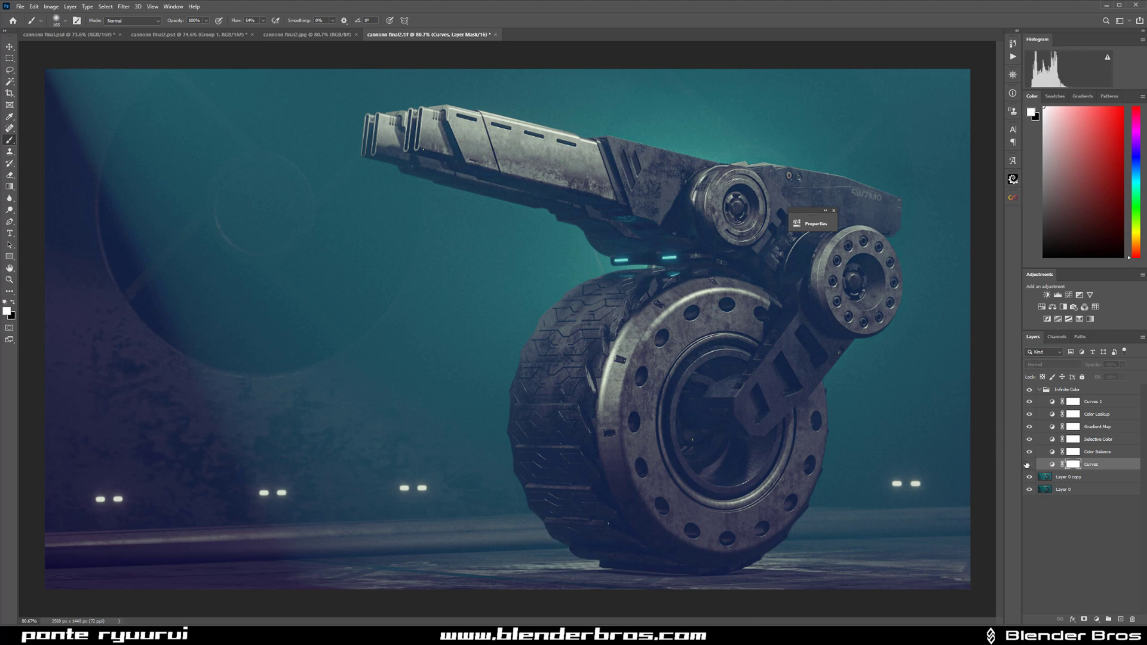
pyautogui.click(1028, 463)
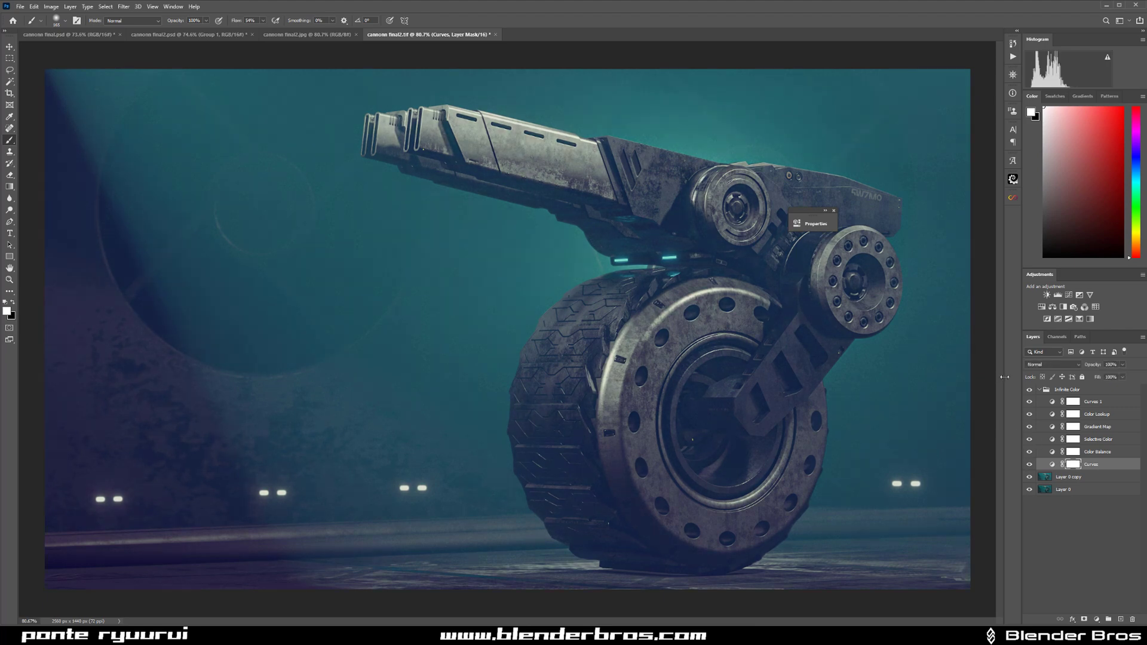
pyautogui.click(1028, 464)
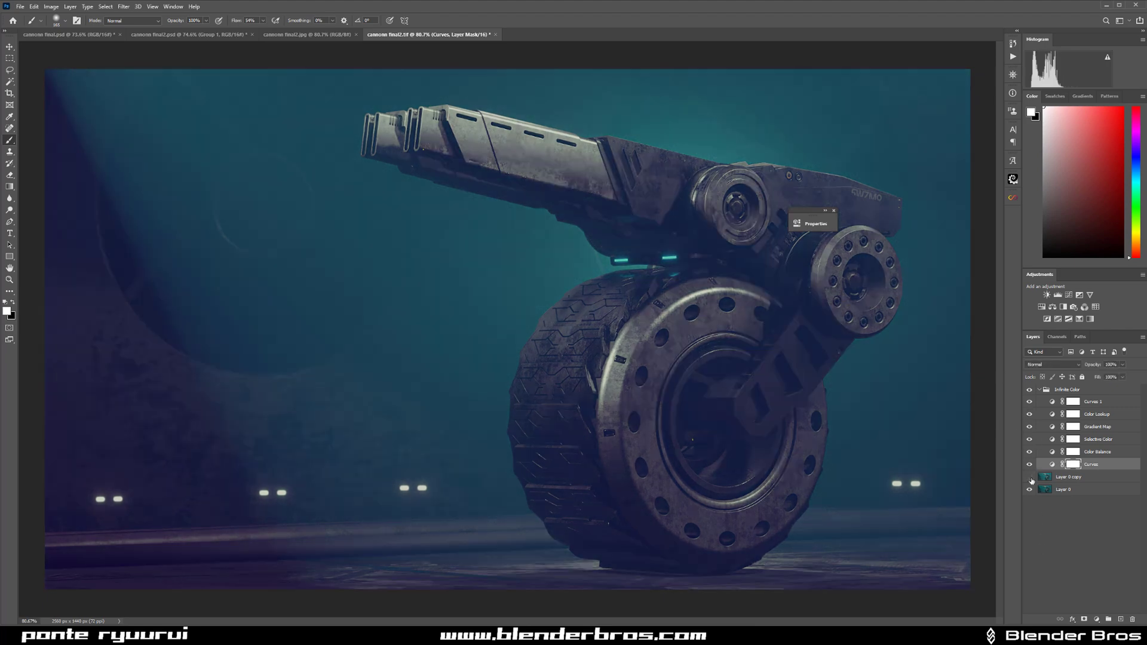
pyautogui.click(1029, 464)
pyautogui.click(1029, 451)
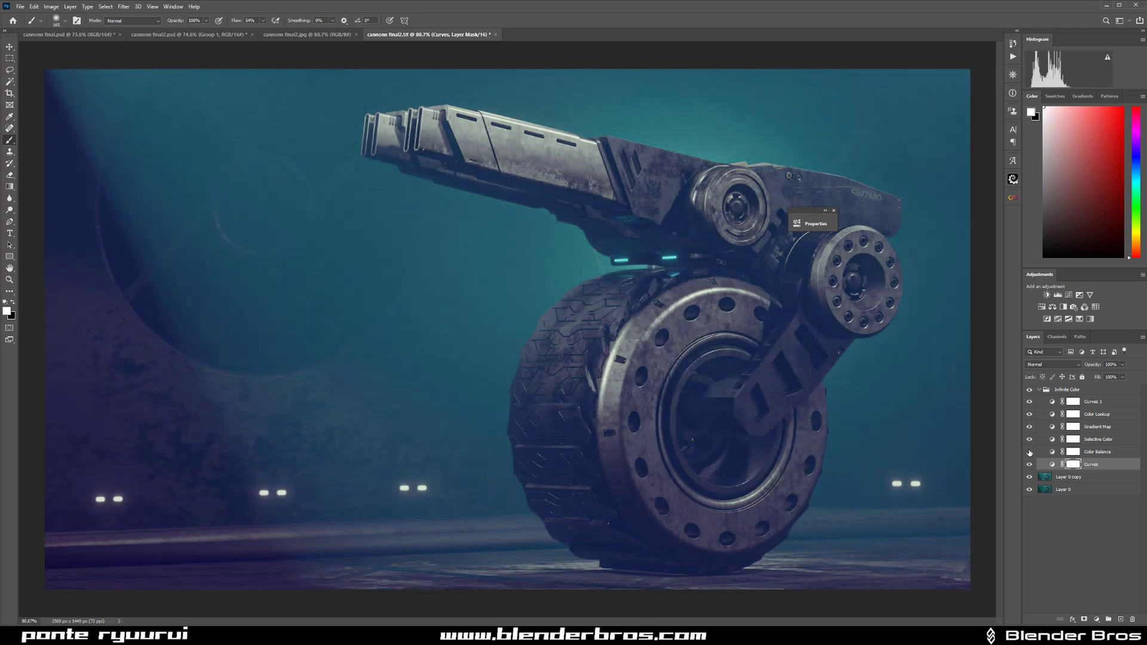
pyautogui.click(1029, 451)
pyautogui.click(1030, 451)
# Step: Fade the Selective Color layer out of the dark tones by splitting its Underlying Layer black Blend If slider toward the midtones
pyautogui.click(1101, 441)
pyautogui.doubleClick(1123, 442)
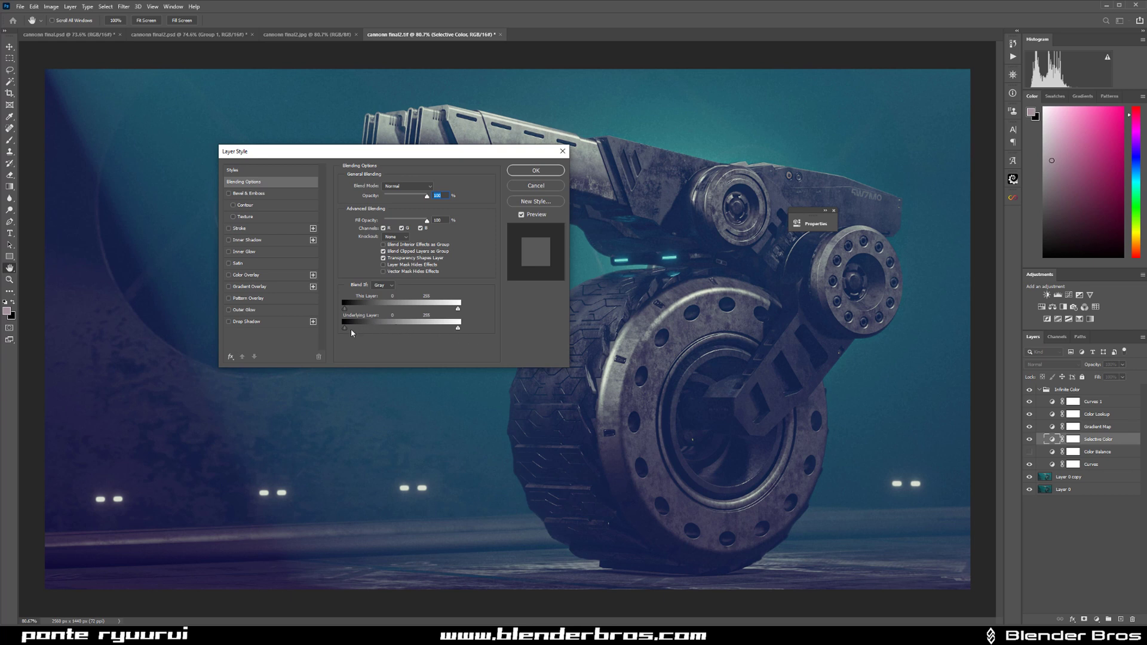
pyautogui.moveTo(345, 328); pyautogui.dragTo(416, 330)
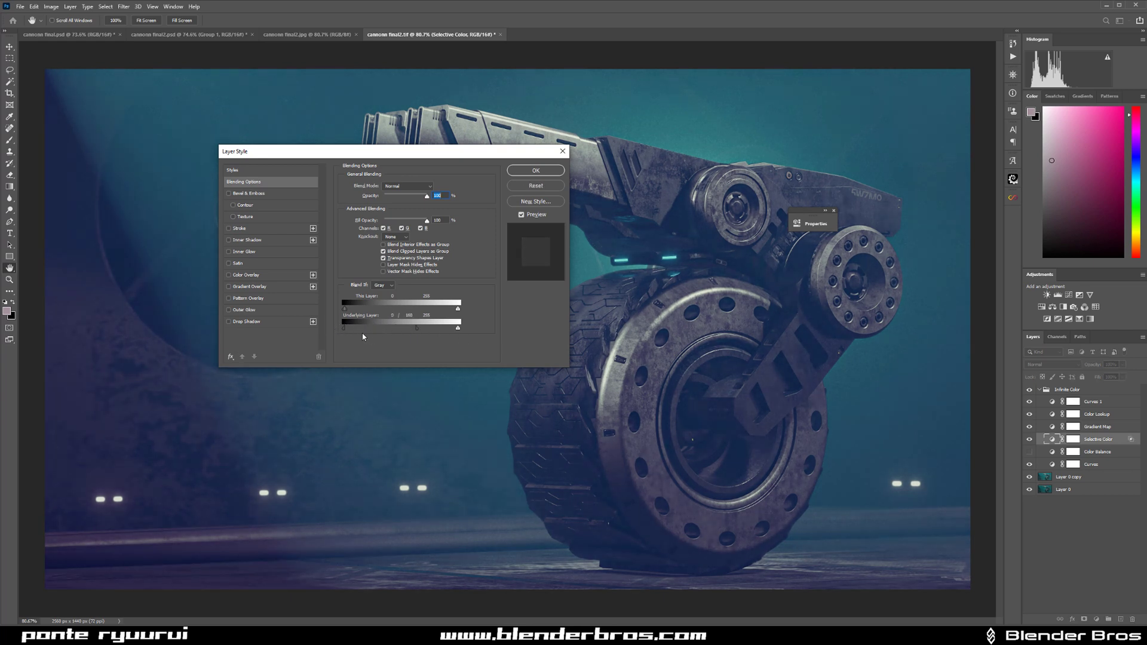
pyautogui.click(535, 172)
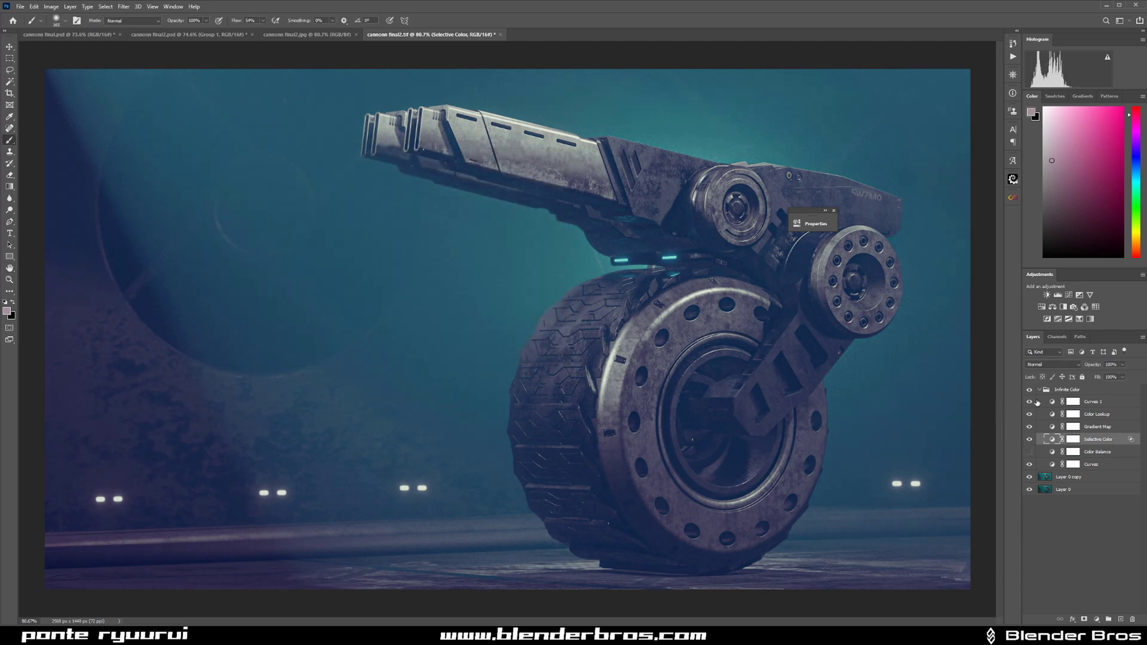
# Step: Add a new empty layer at the top of the Infinite Color group
pyautogui.click(1062, 389)
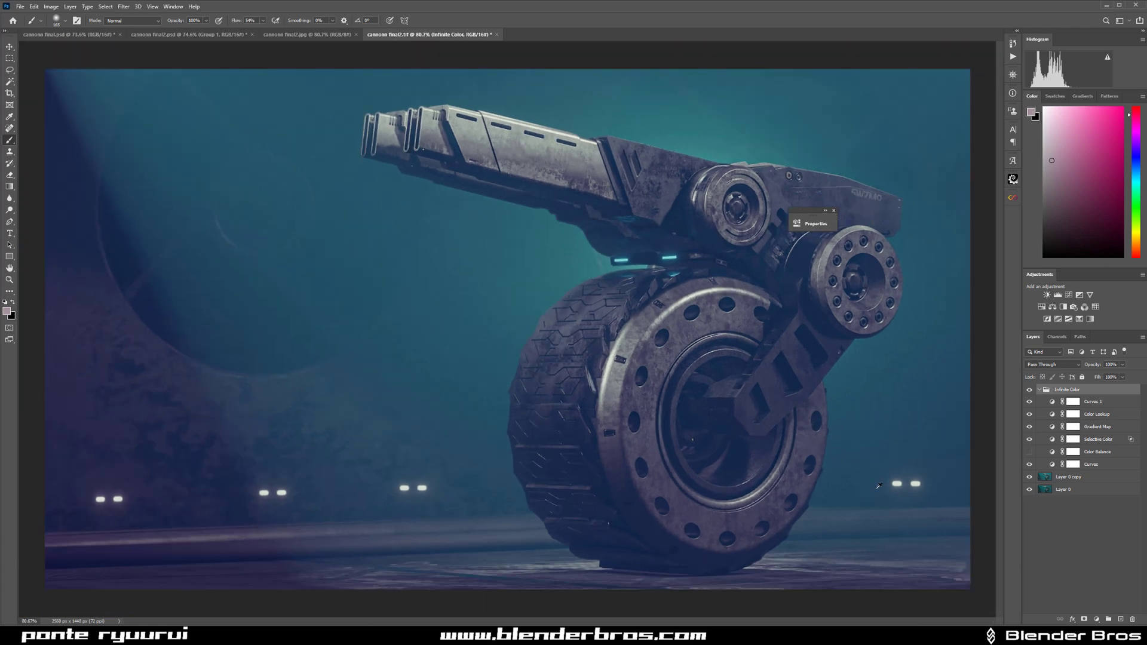
pyautogui.click(1120, 620)
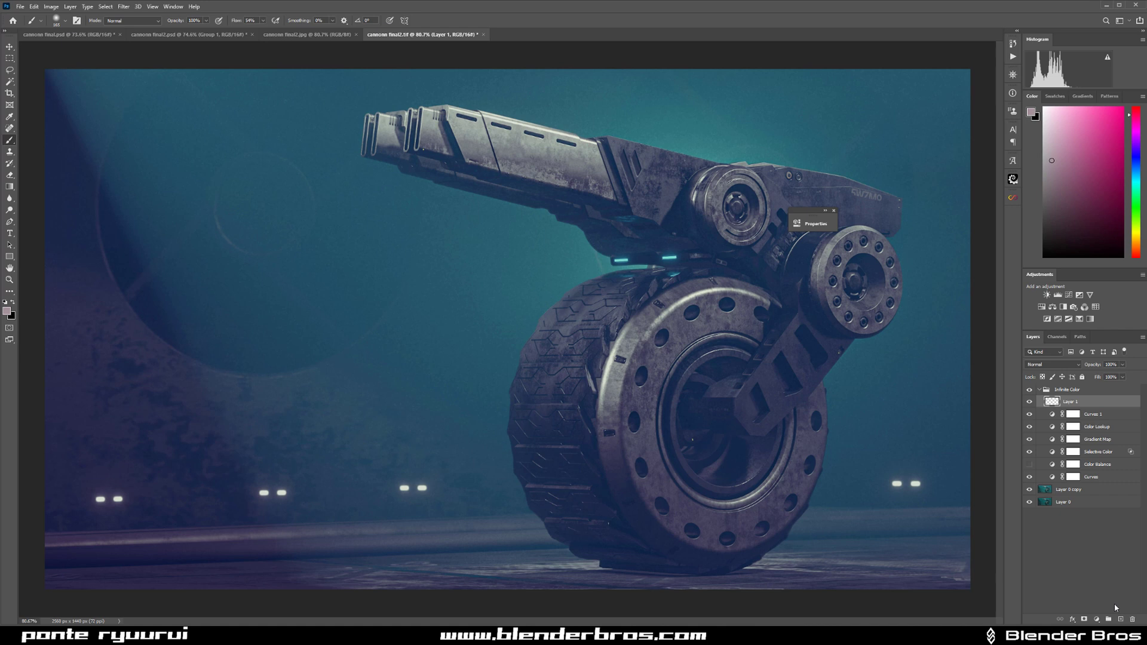
pyautogui.rightClick(1113, 605)
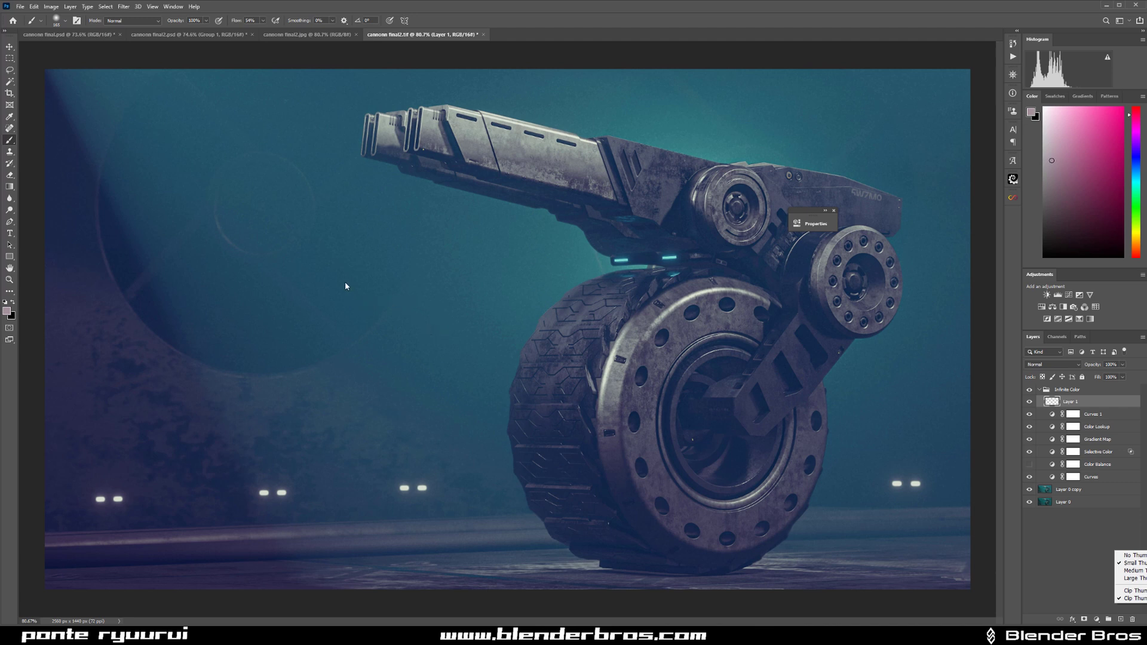
pyautogui.click(513, 298)
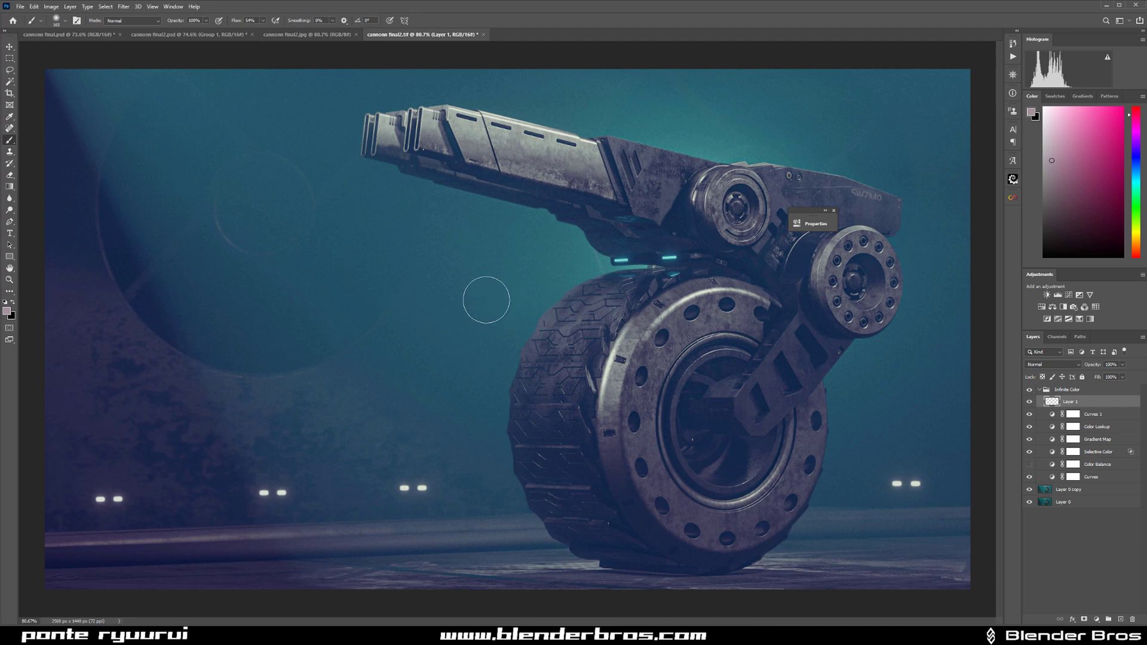
# Step: Choose the Pincel muestreado 4 brush from the cloud brushes and enlarge it to 800 px
pyautogui.click(75, 21)
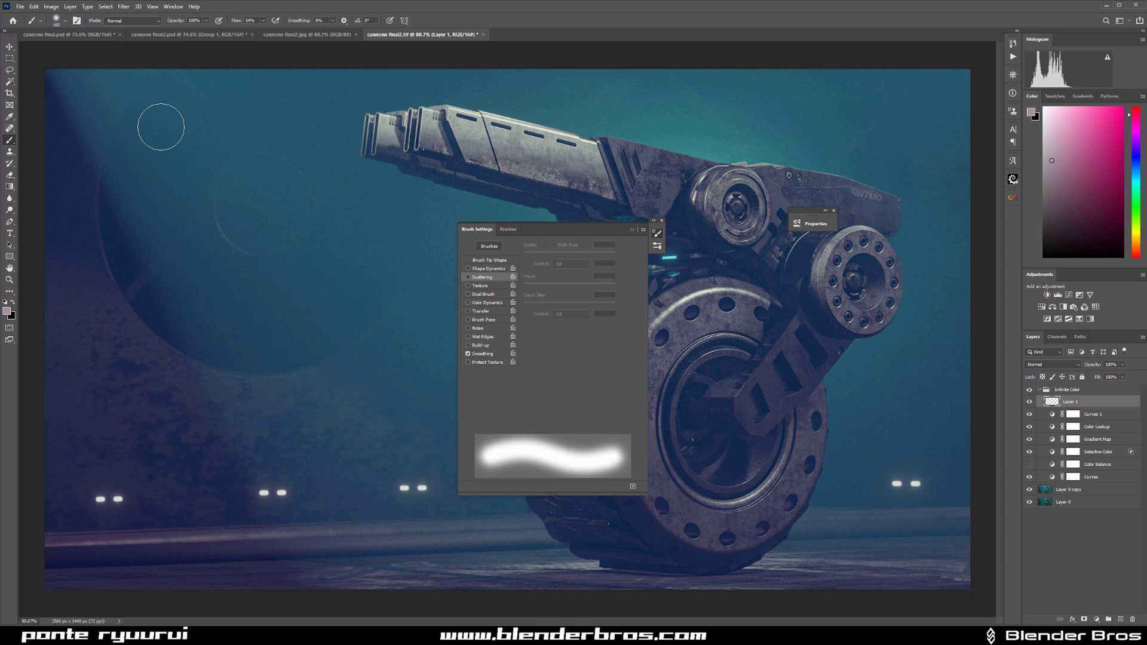
pyautogui.click(509, 229)
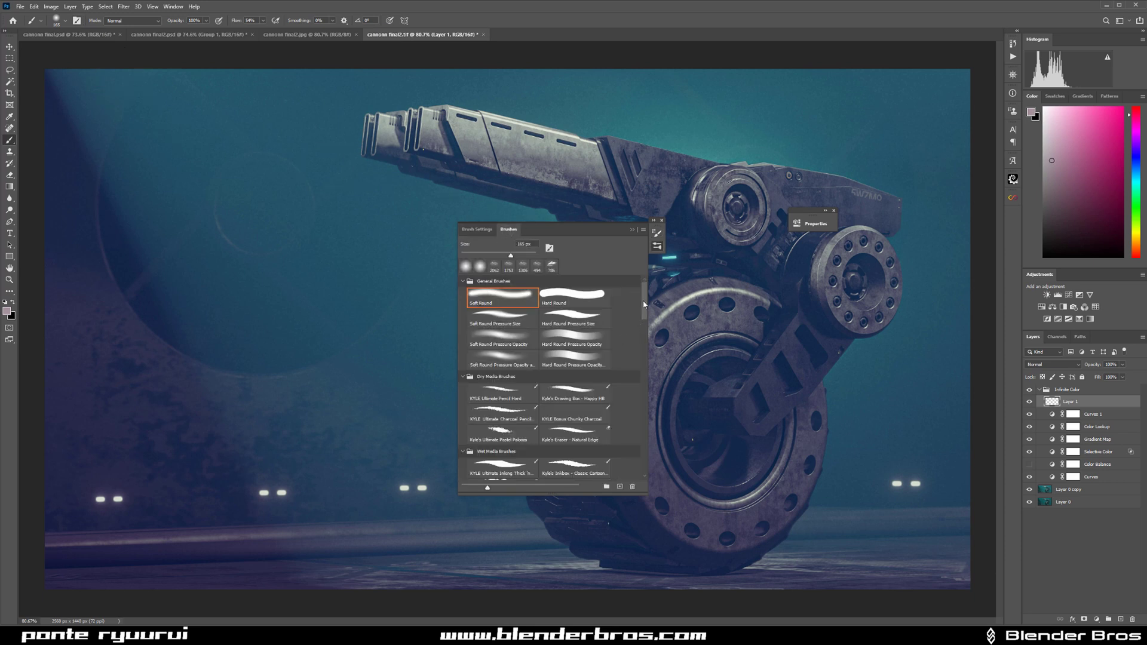
pyautogui.scroll(-15, 632, 330)
pyautogui.scroll(-10, 605, 424)
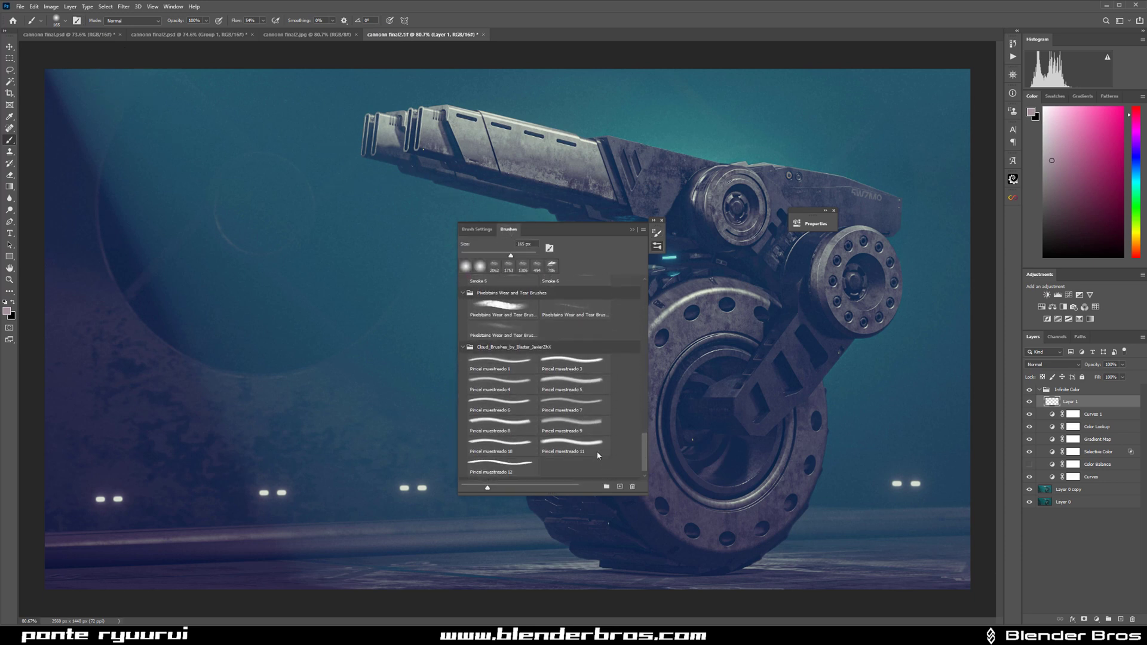
pyautogui.click(502, 399)
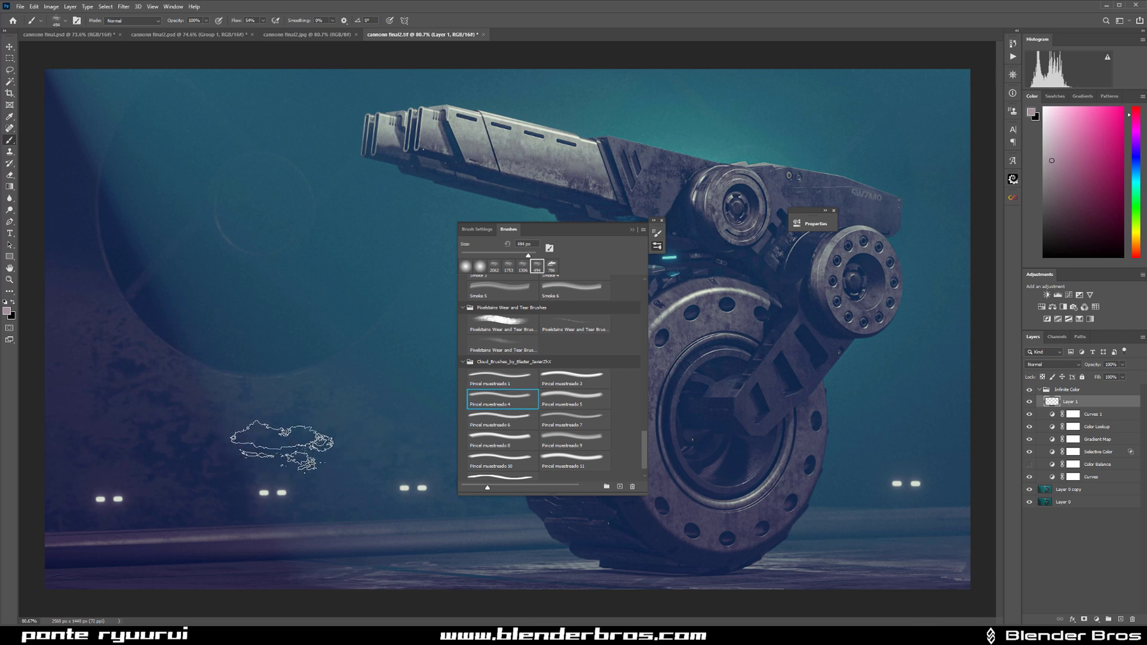
pyautogui.press(']')
pyautogui.press(']')
pyautogui.press(']')
pyautogui.press(']')
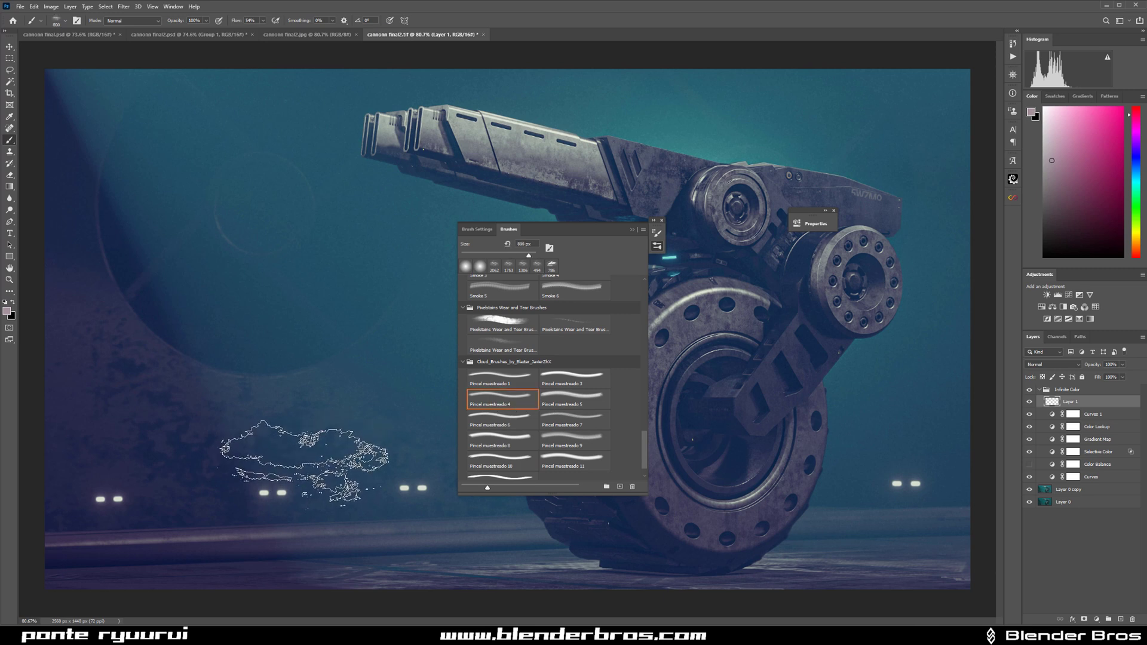
pyautogui.click(631, 230)
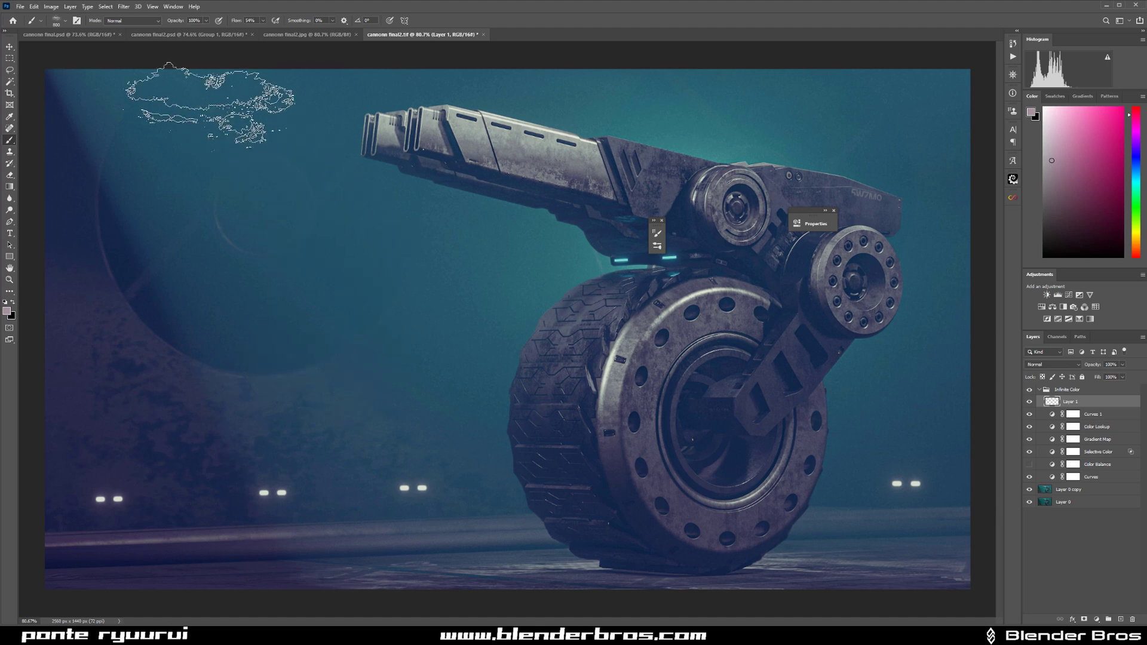
# Step: Give the cloud brush Shape Dynamics with Size Jitter 54%, Minimum Diameter 53%, Angle Jitter 86% and Roundness Jitter 37%
pyautogui.click(75, 21)
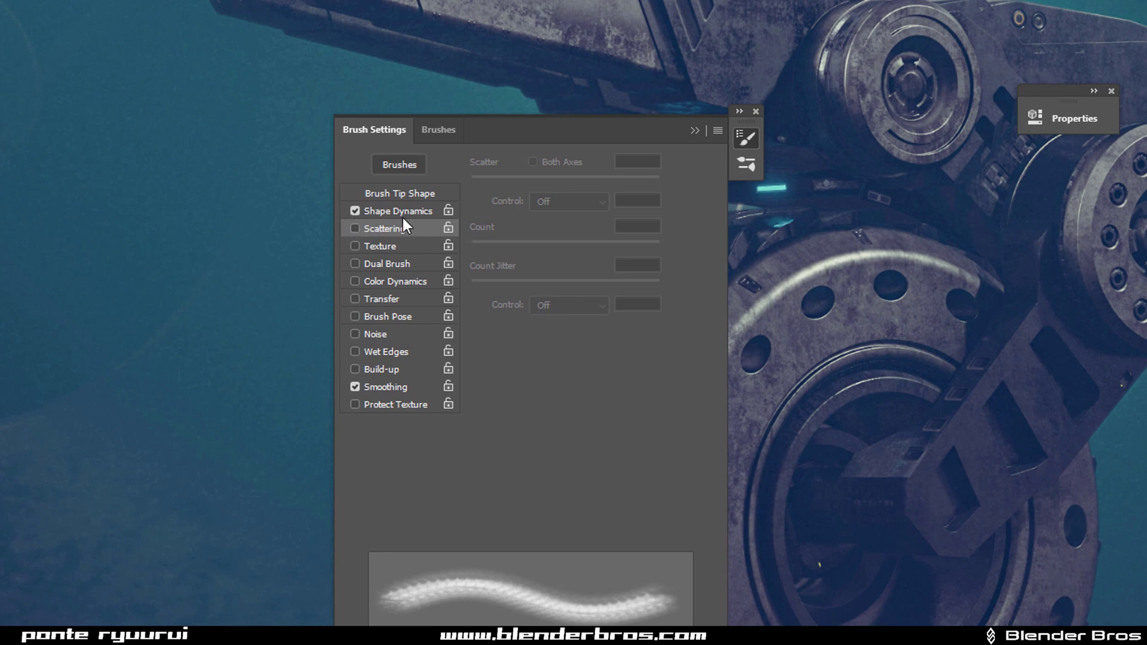
pyautogui.click(402, 216)
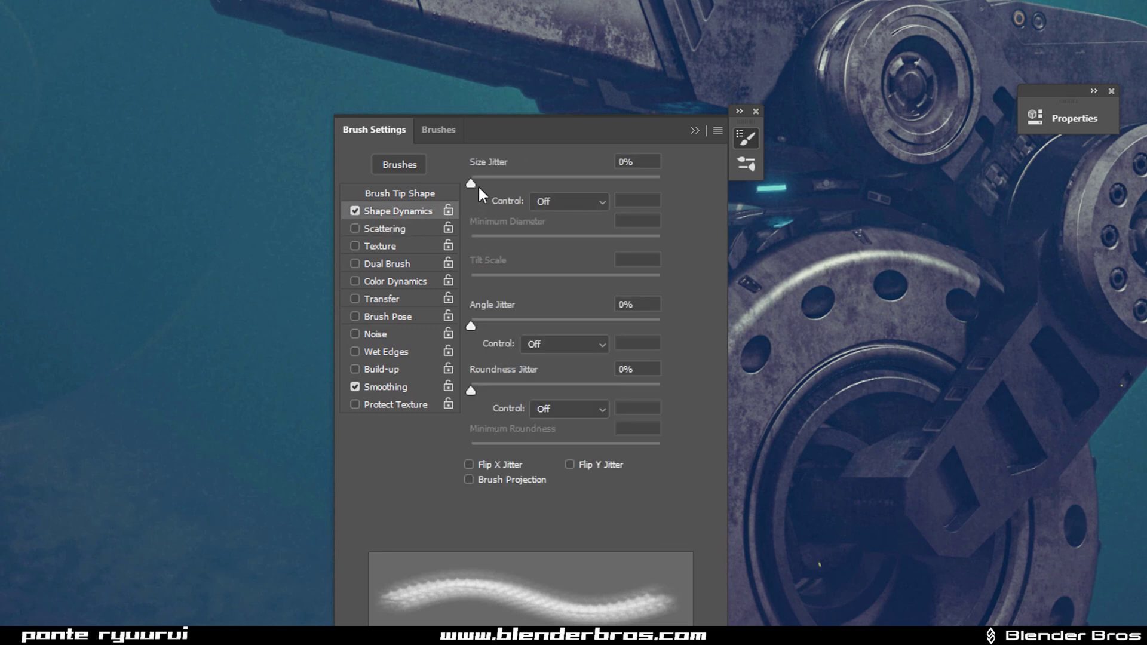
pyautogui.moveTo(478, 185); pyautogui.dragTo(572, 186)
pyautogui.moveTo(475, 241); pyautogui.dragTo(585, 242)
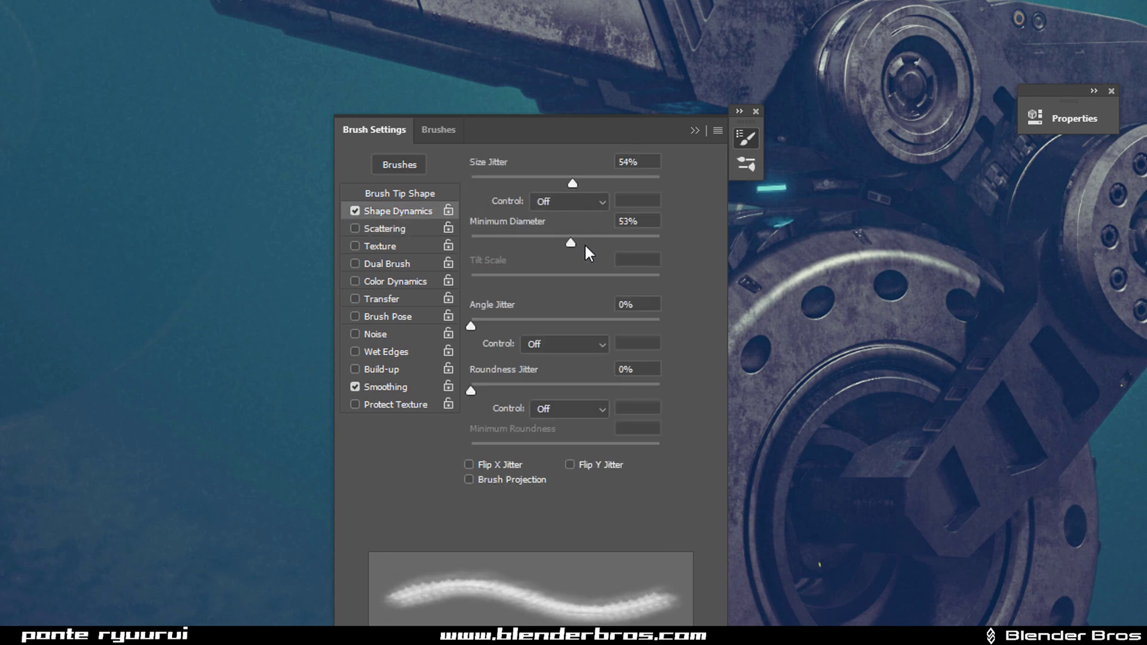
pyautogui.moveTo(478, 309); pyautogui.dragTo(539, 335)
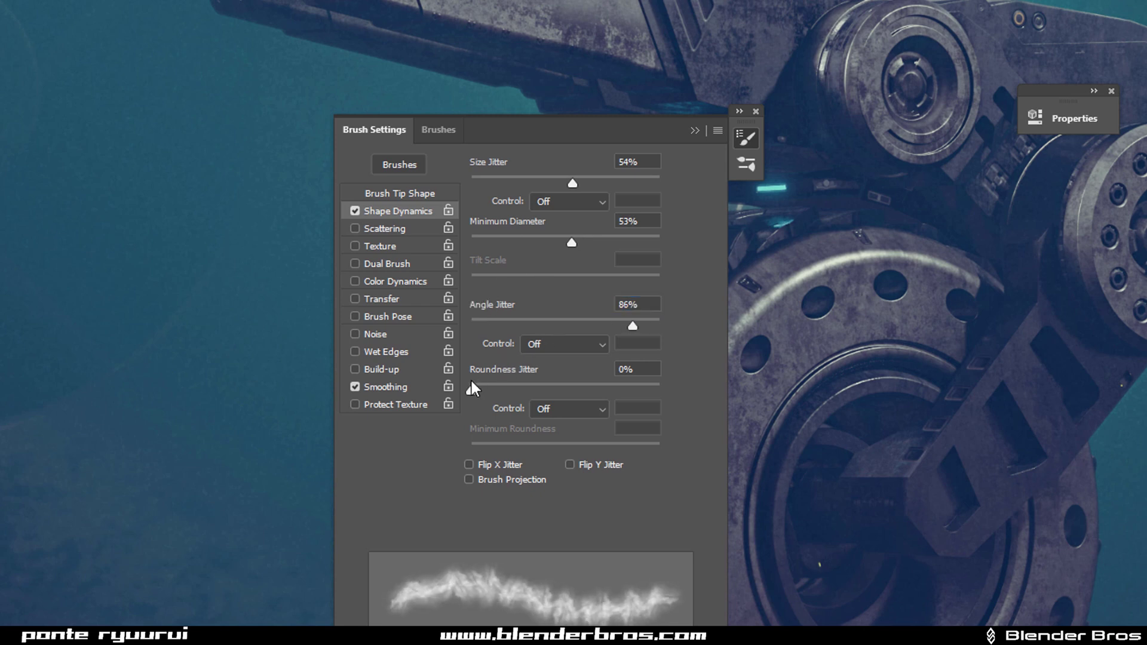
pyautogui.click(540, 389)
# Step: Enable Scattering for the cloud brush with Scatter at 39%
pyautogui.click(355, 228)
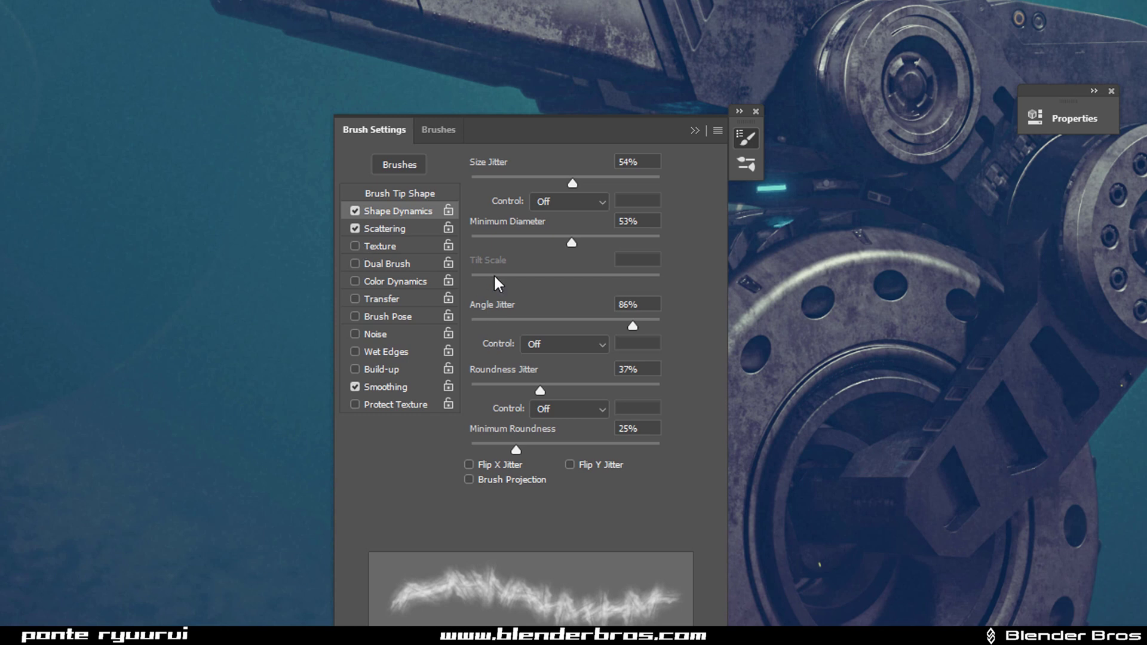
pyautogui.click(406, 228)
pyautogui.moveTo(483, 185)
pyautogui.mouseDown()
pyautogui.moveTo(525, 192)
pyautogui.moveTo(479, 195)
pyautogui.mouseUp()
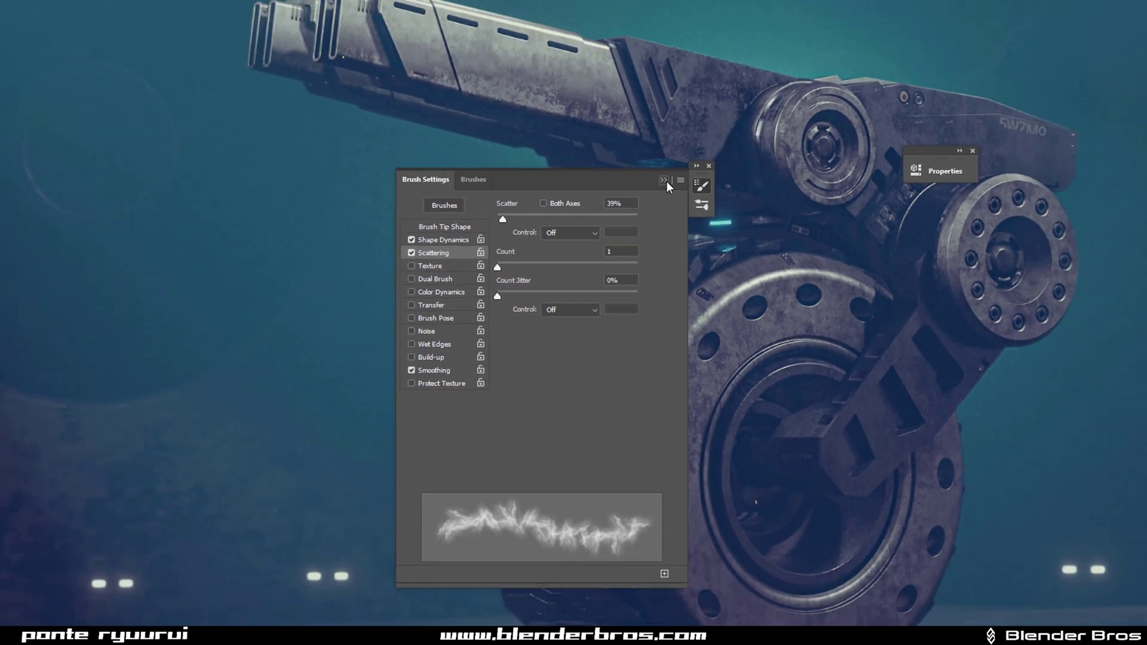
pyautogui.click(746, 138)
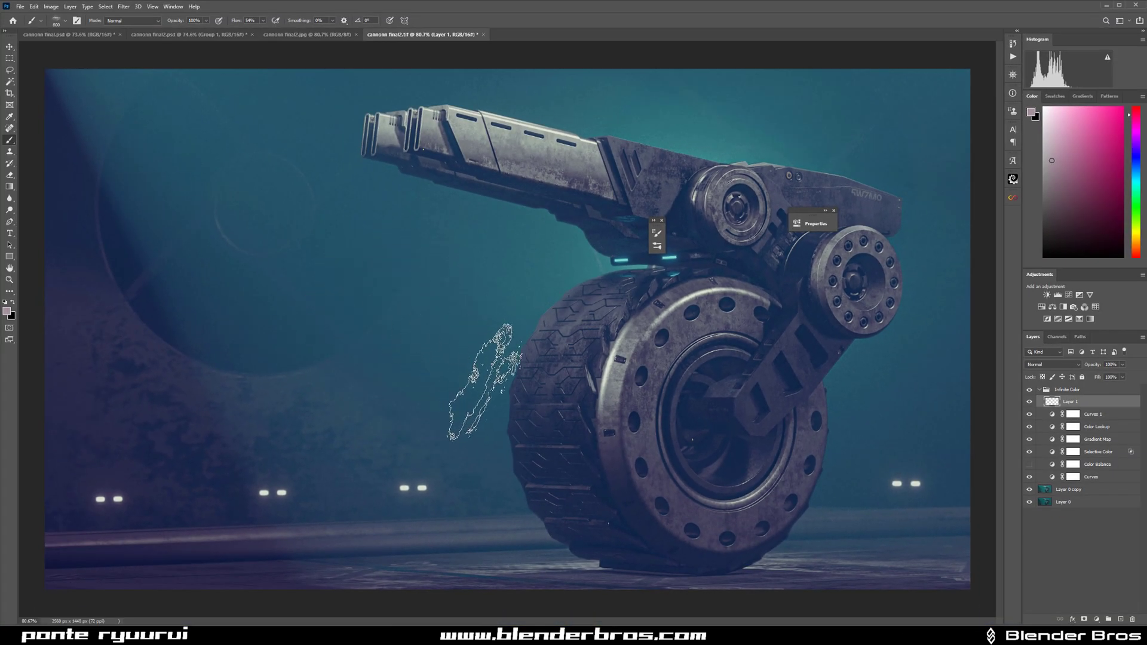
# Step: Try painting scattered cloud strokes over the background and across the wheel, and undo them
pyautogui.moveTo(468, 327)
pyautogui.mouseDown()
pyautogui.moveTo(371, 320)
pyautogui.moveTo(391, 312)
pyautogui.mouseUp()
pyautogui.moveTo(489, 312); pyautogui.dragTo(806, 353)
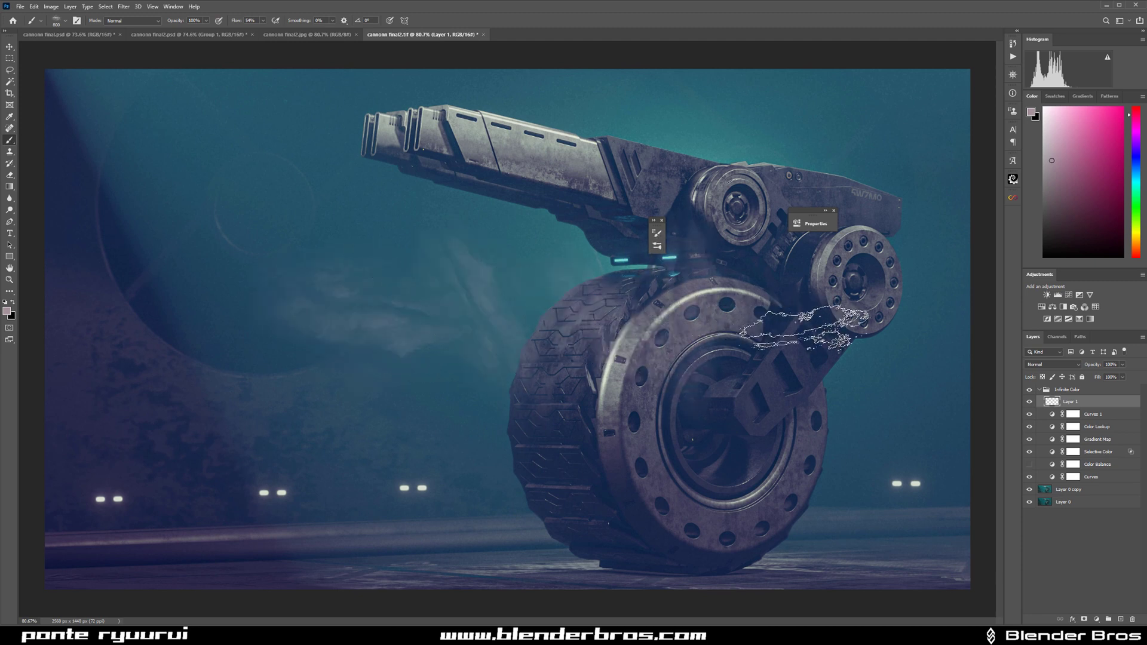
pyautogui.press('ctrl')
pyautogui.hotkey('ctrl', 'z')
pyautogui.hotkey('ctrl', 'z')
pyautogui.hotkey('ctrl', 'z')
pyautogui.hotkey('ctrl', 'z')
pyautogui.hotkey('ctrl', 'z')
pyautogui.hotkey('ctrl', 'z')
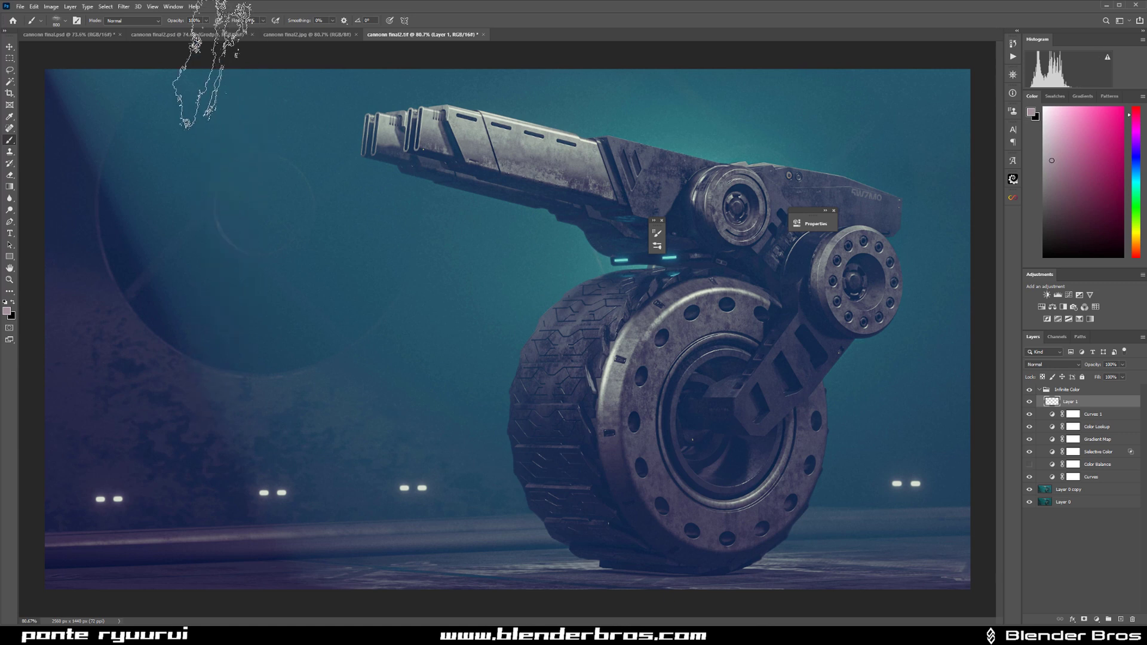
# Step: Choose the Pincel muestreado 6 cloud brush and stamp one cloud beside the leftmost background lights
pyautogui.press('F5')
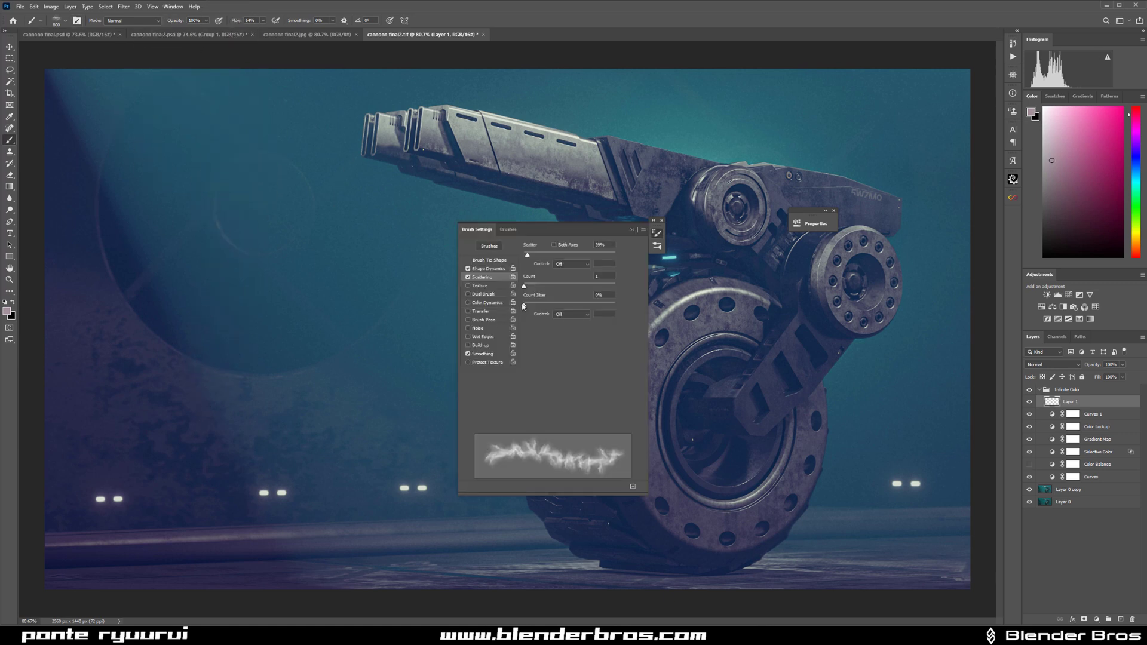
pyautogui.click(493, 246)
pyautogui.click(502, 418)
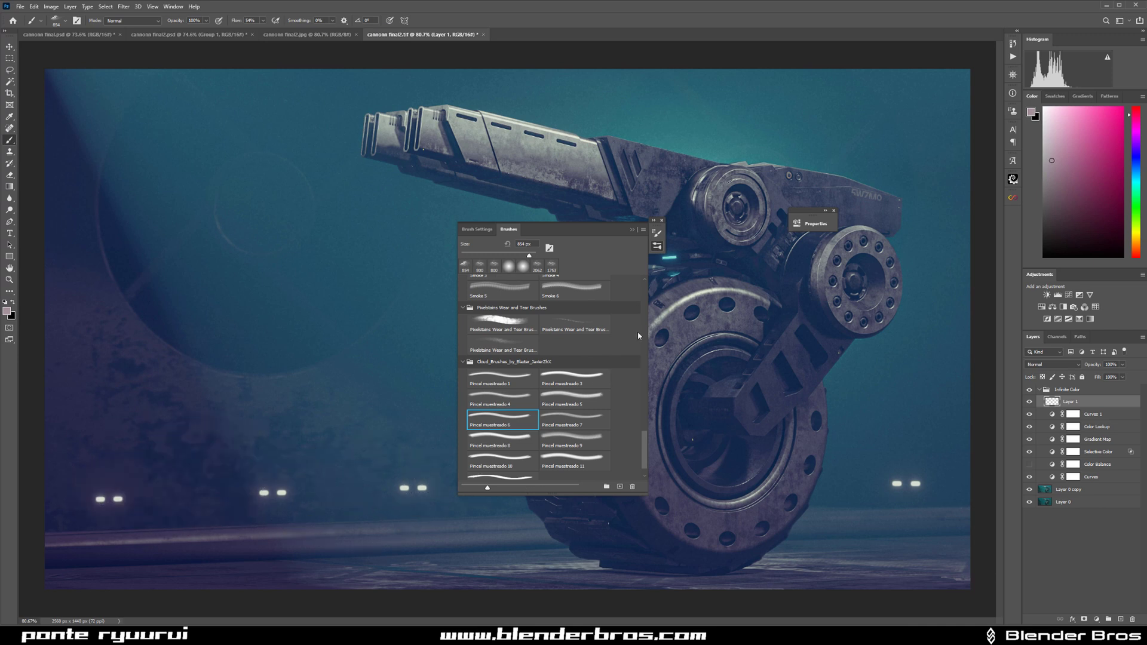
pyautogui.click(631, 230)
pyautogui.click(129, 511)
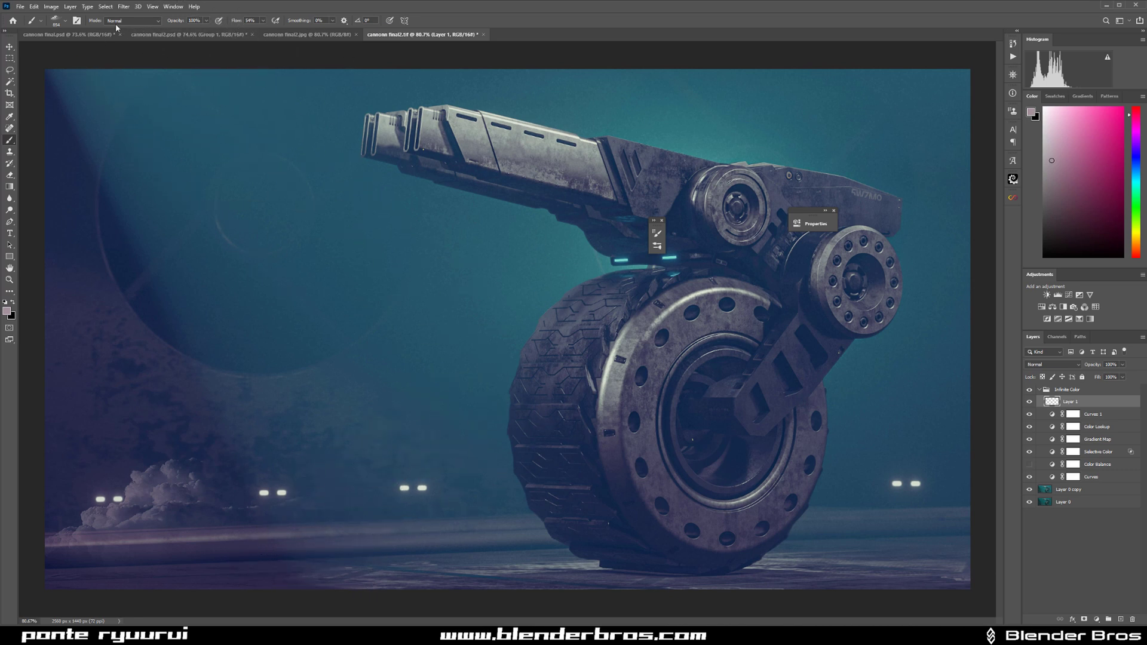
# Step: Stamp a cloud beside the middle background lights, and another by the rightmost lights with the Pincel muestreado 5 brush
pyautogui.click(77, 20)
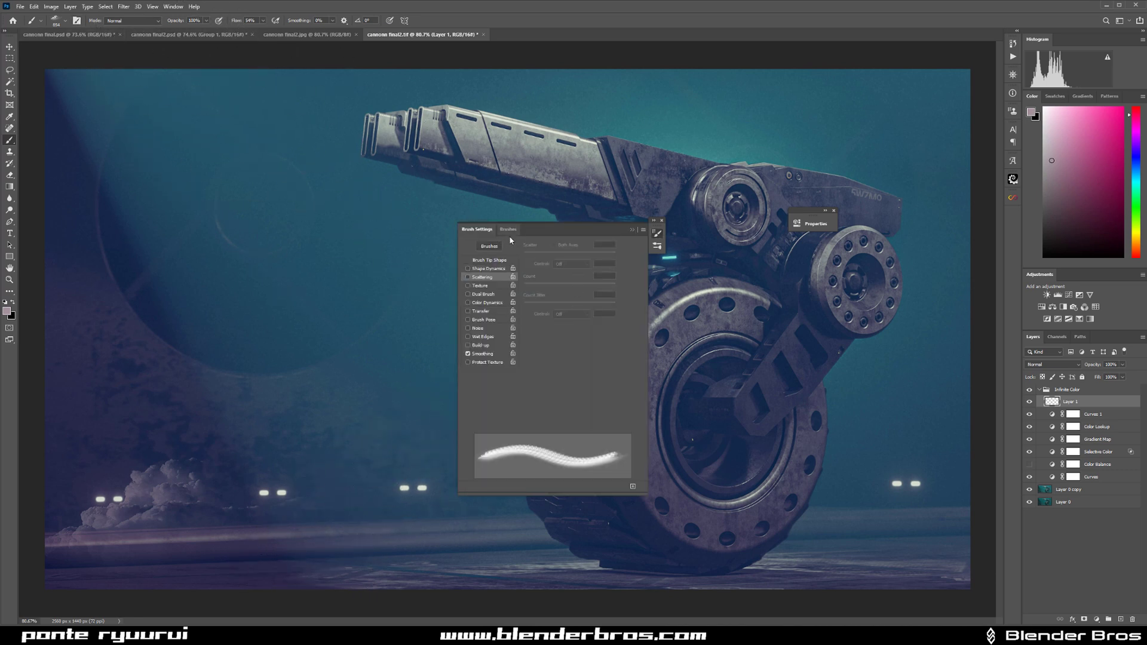
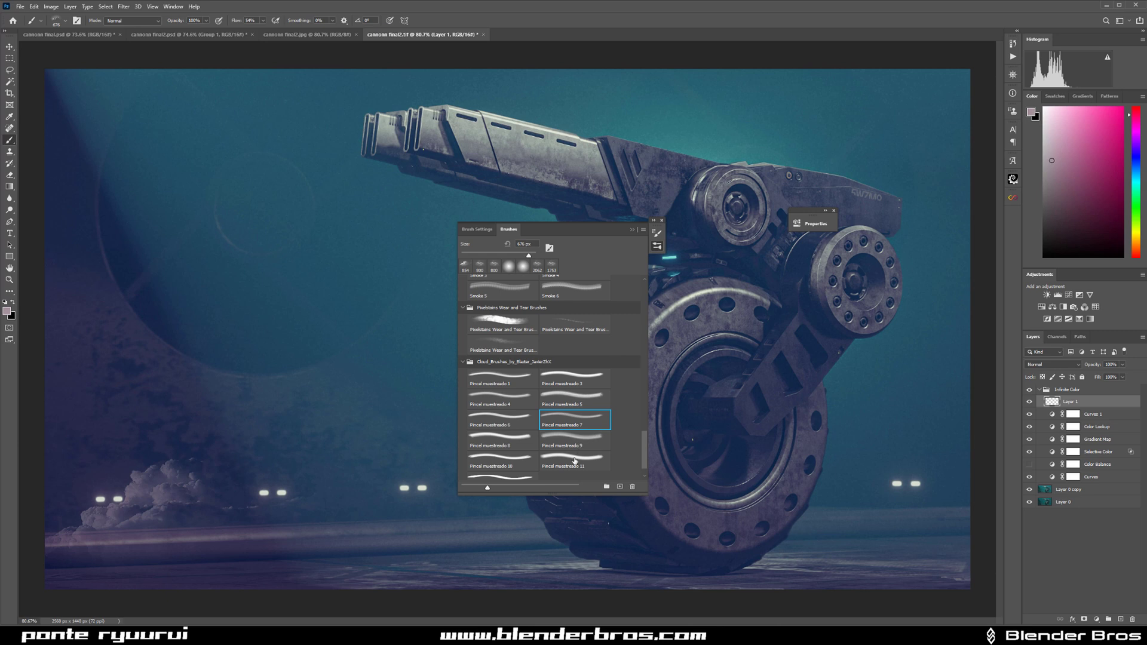
pyautogui.click(343, 495)
pyautogui.click(563, 400)
pyautogui.click(830, 475)
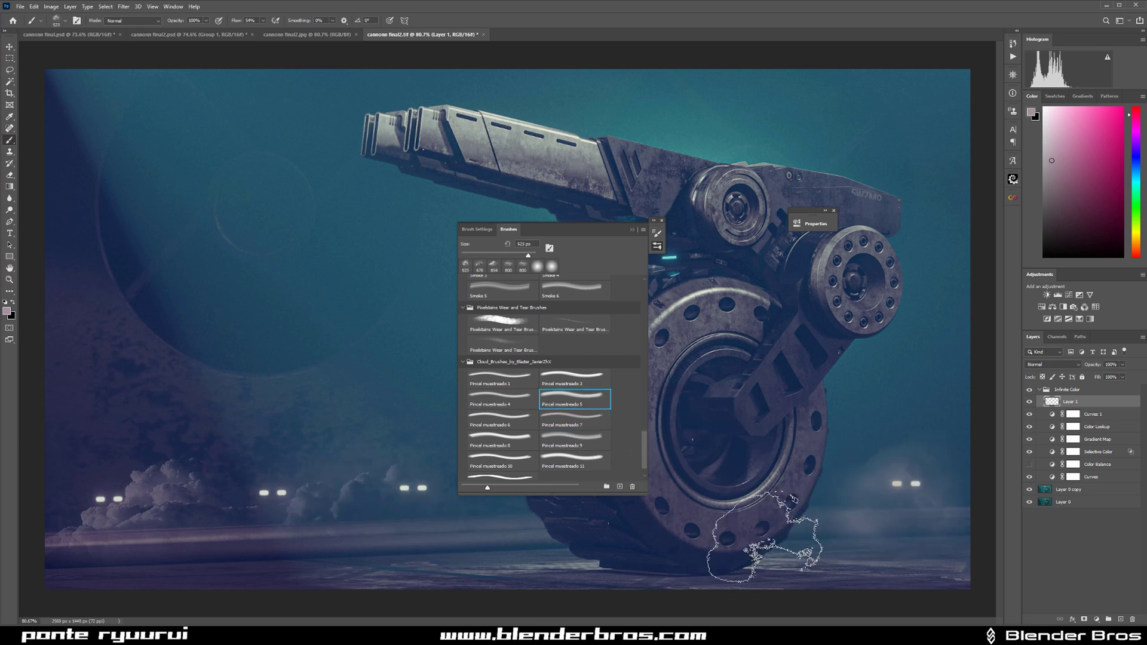
# Step: Stamp more clouds over the leftmost background lights, along the ground and in front of the wheel's base
pyautogui.click(116, 510)
pyautogui.click(95, 460)
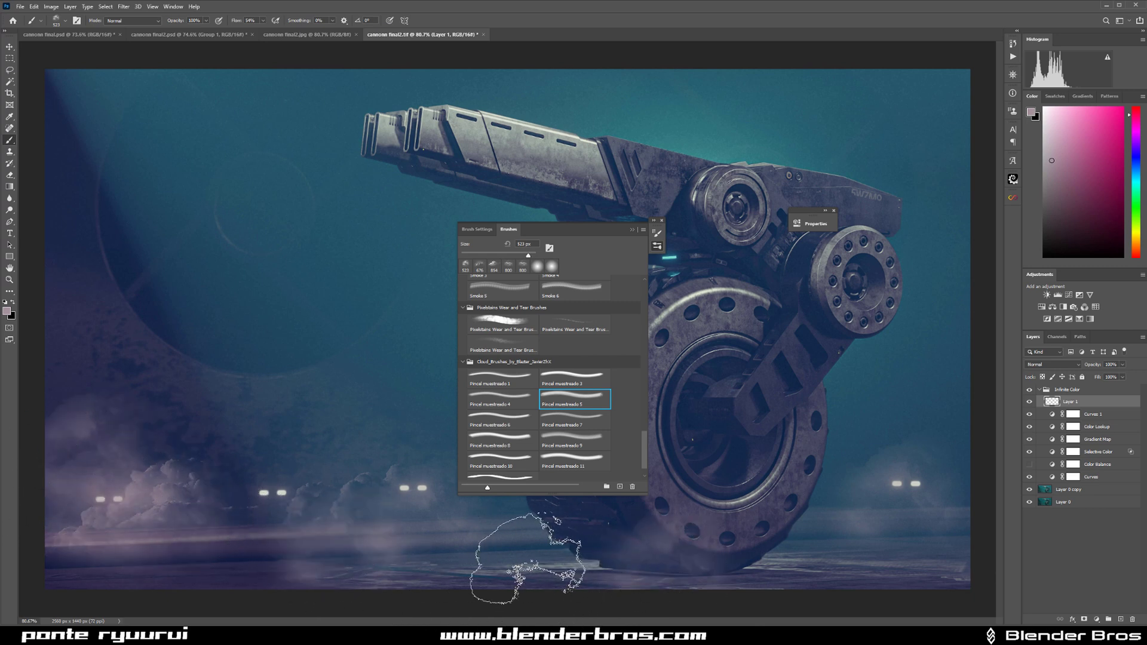
pyautogui.click(691, 591)
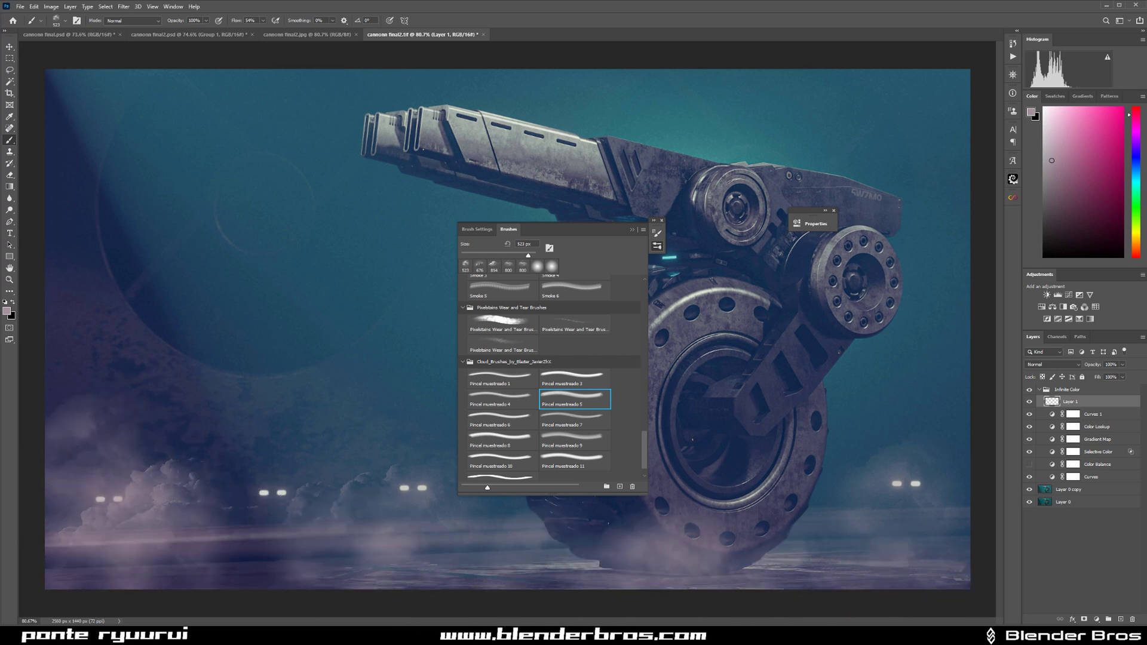
pyautogui.click(305, 522)
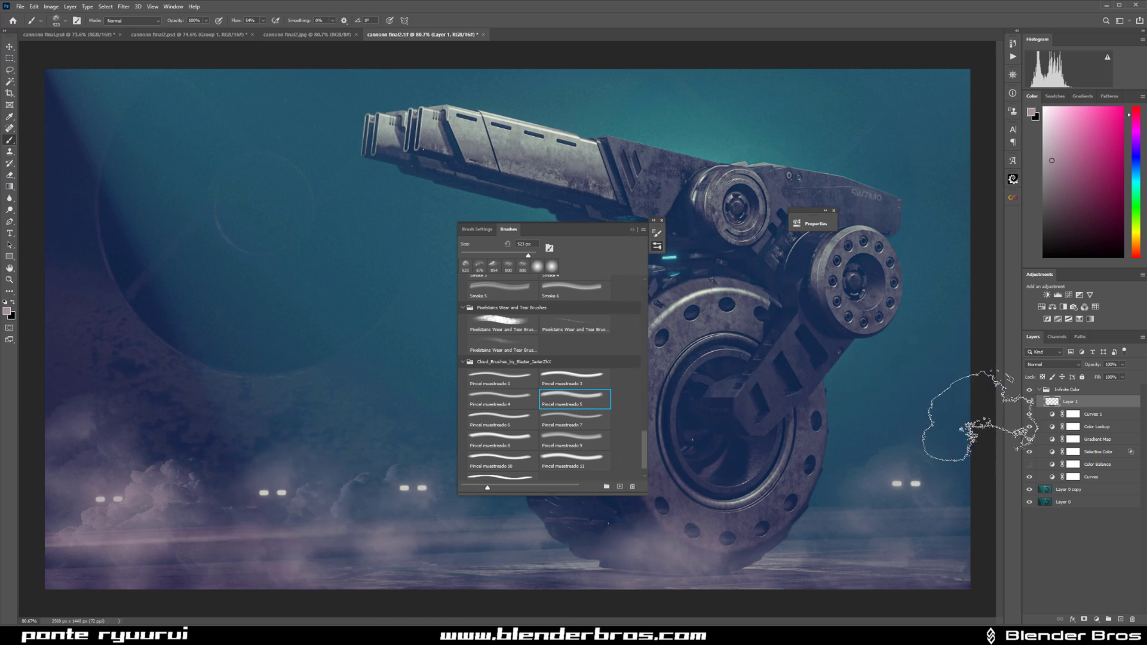
# Step: Add an empty layer above the clouds and apply a 7.0-pixel Gaussian Blur to Layer 1
pyautogui.click(1120, 619)
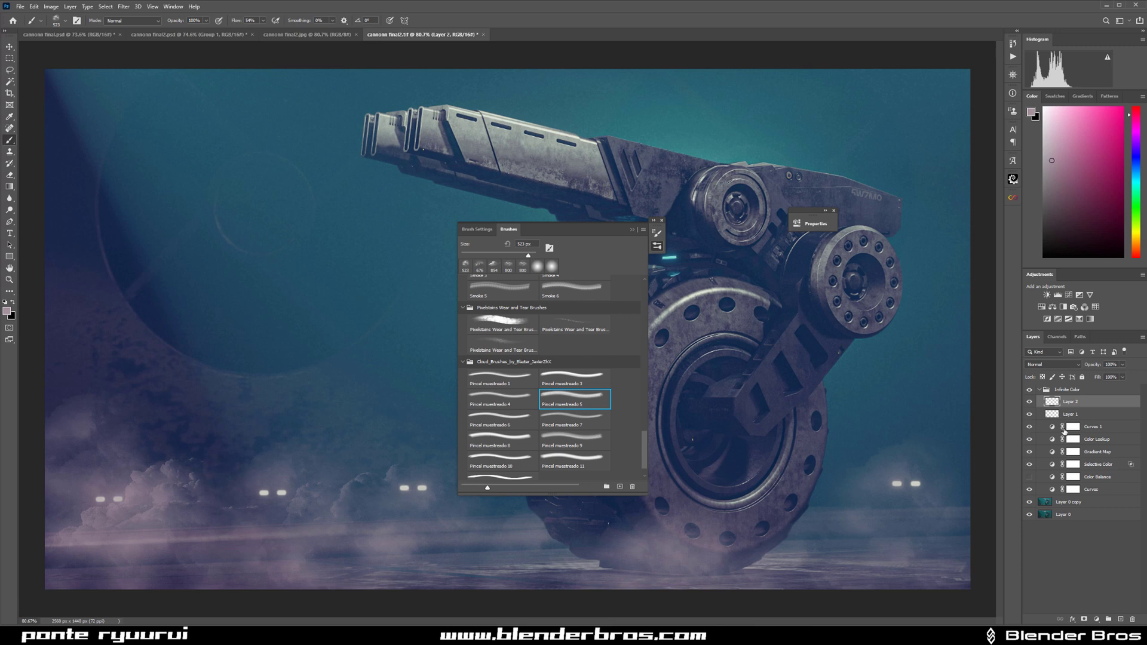
pyautogui.click(1090, 415)
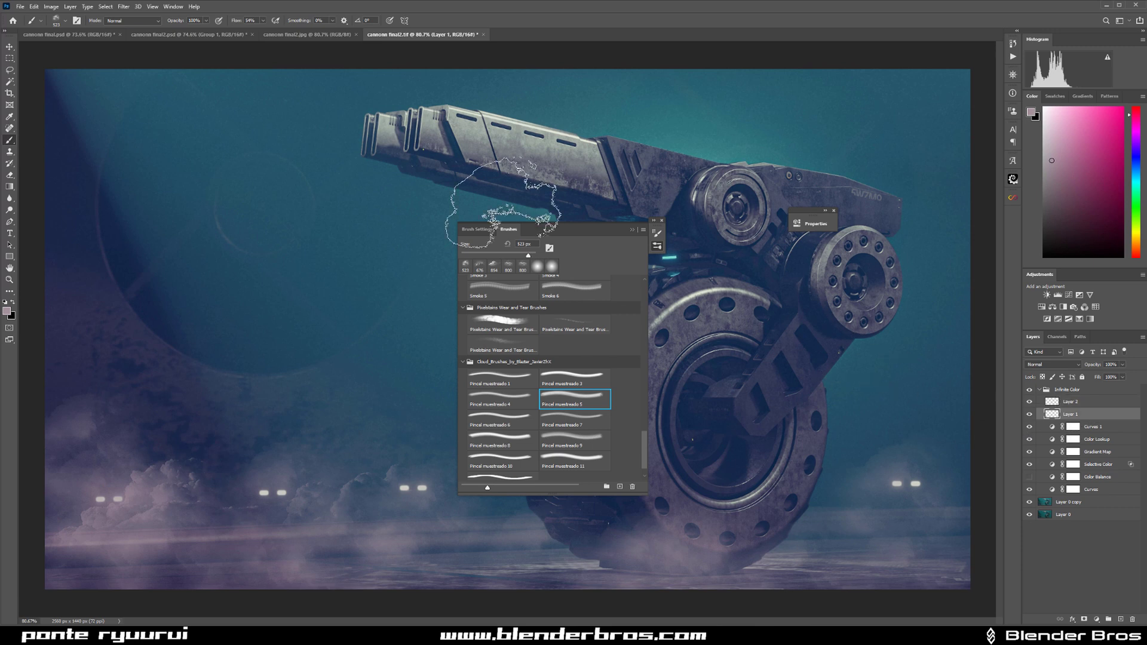
pyautogui.click(124, 8)
pyautogui.moveTo(138, 113)
pyautogui.click(255, 142)
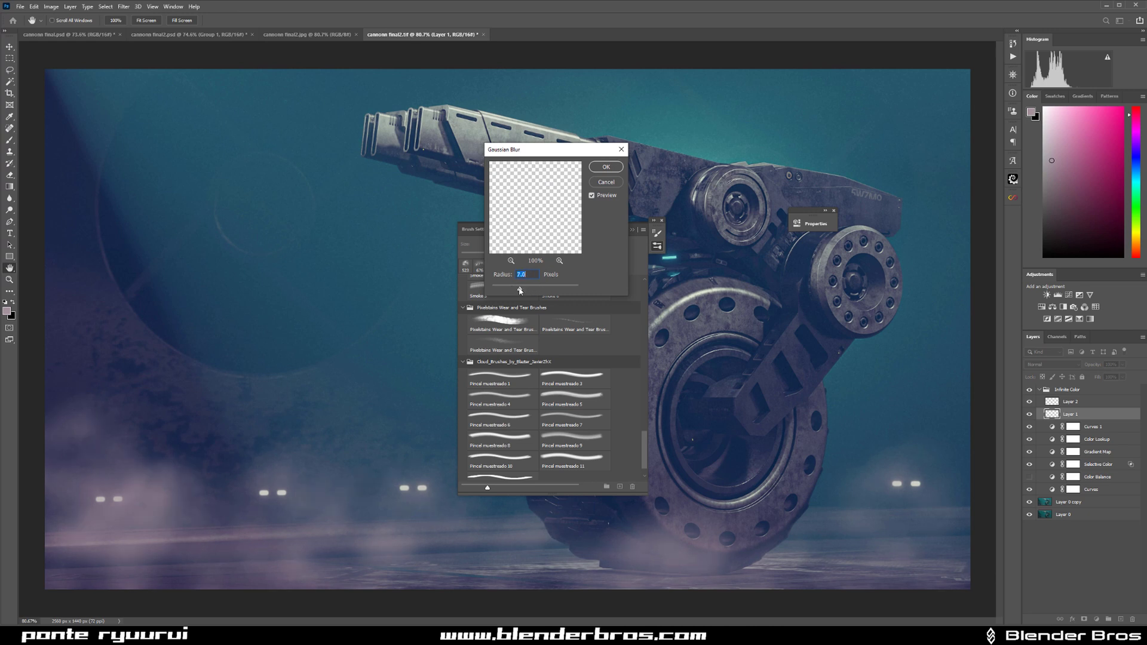
pyautogui.click(606, 167)
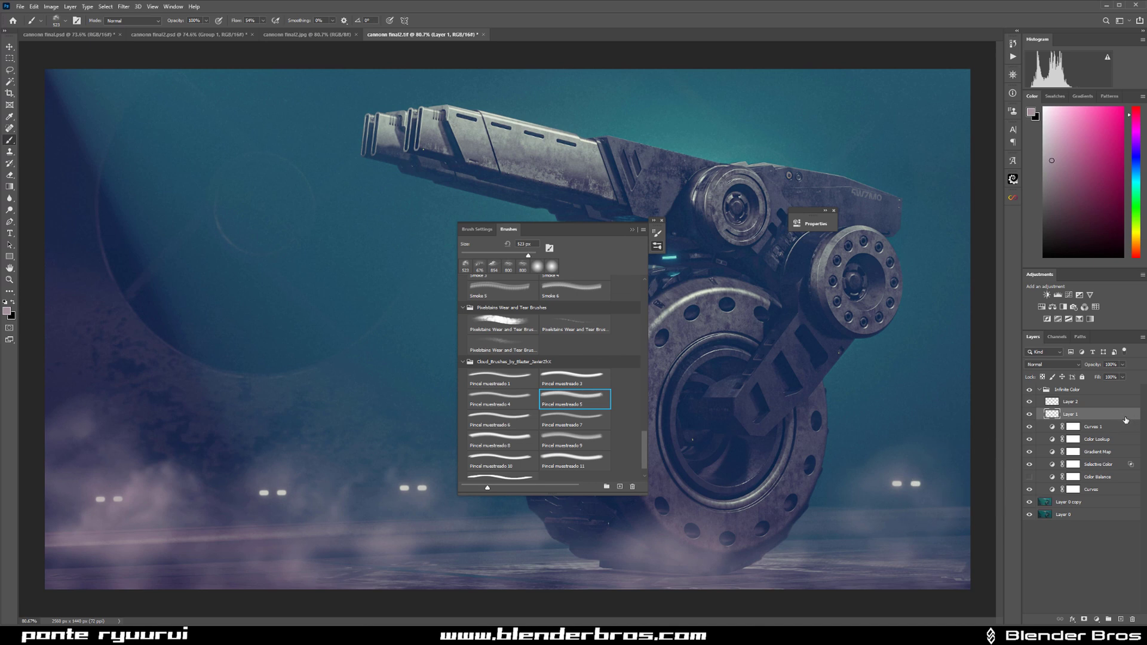
# Step: Split Layer 1's Blend If shadow slider for the underlying layer to 0 / 40
pyautogui.doubleClick(1125, 420)
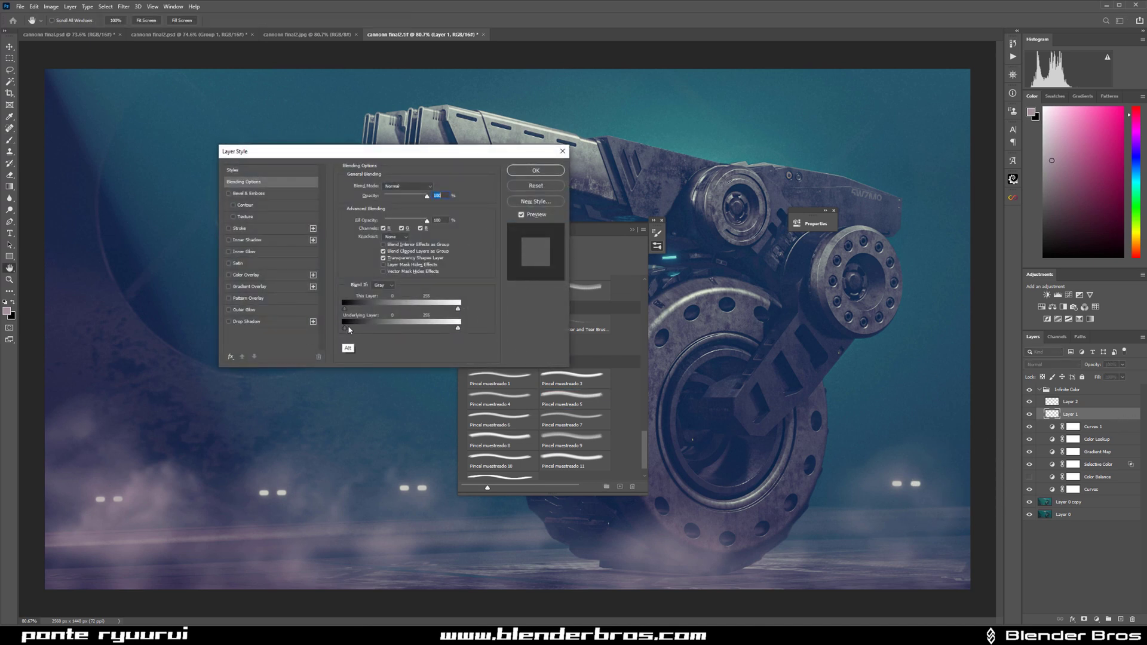
pyautogui.moveTo(345, 329)
pyautogui.mouseDown()
pyautogui.moveTo(373, 333)
pyautogui.moveTo(356, 335)
pyautogui.mouseUp()
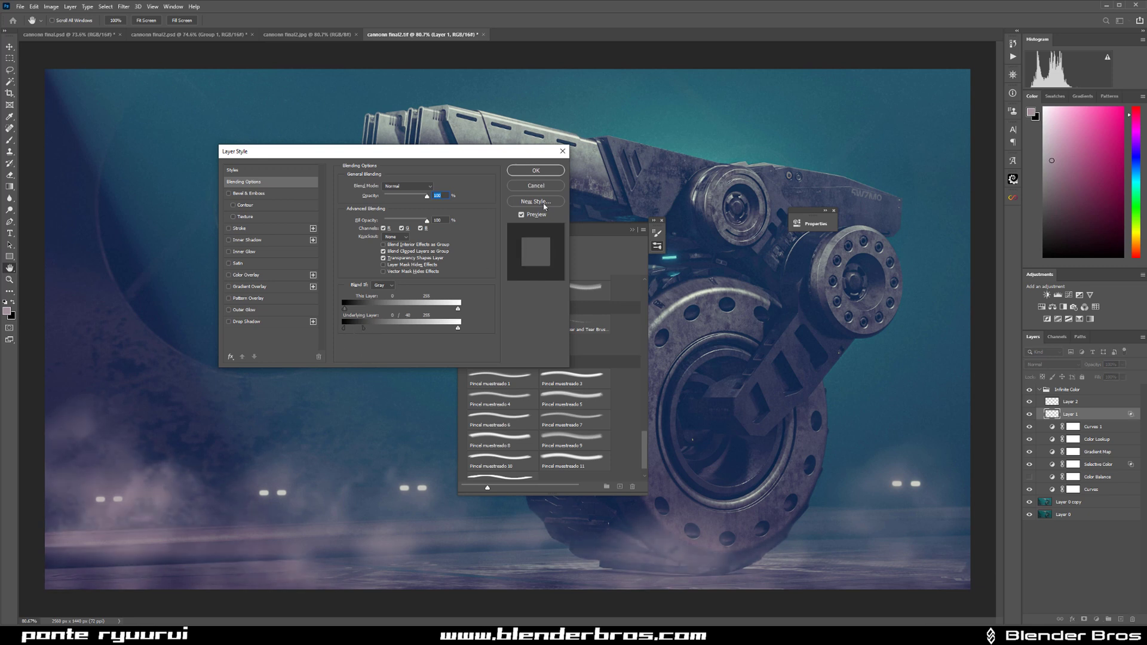
pyautogui.click(550, 172)
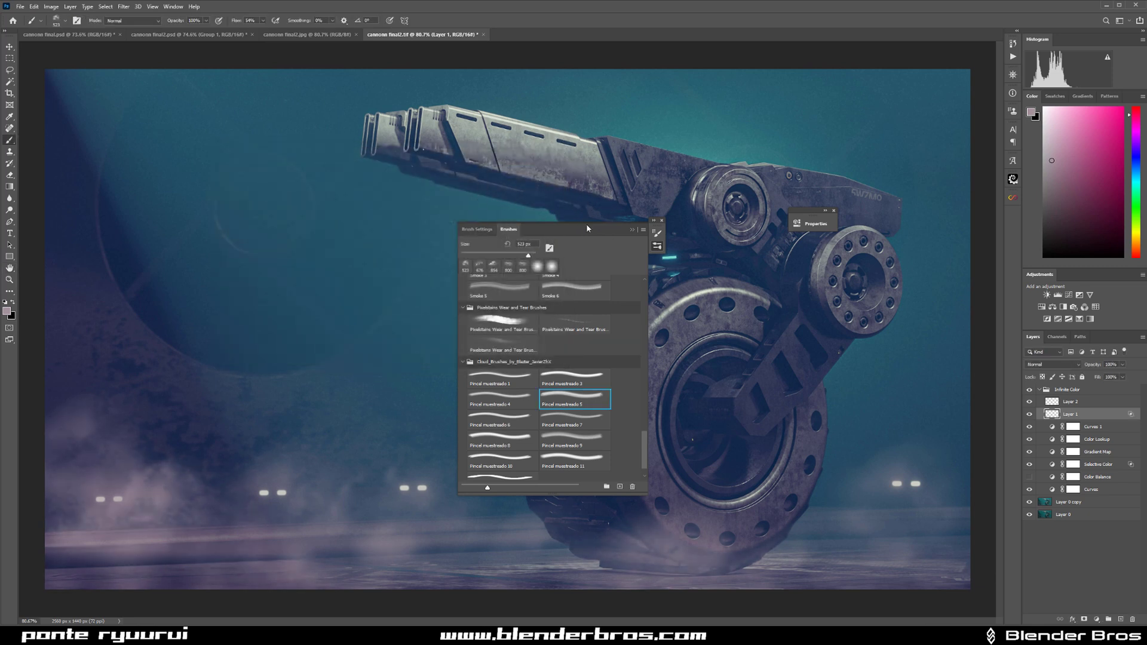
# Step: Paint additional smoke on Layer 2 around the background lights and along the ground with the cloud brush at 500 px
pyautogui.click(643, 233)
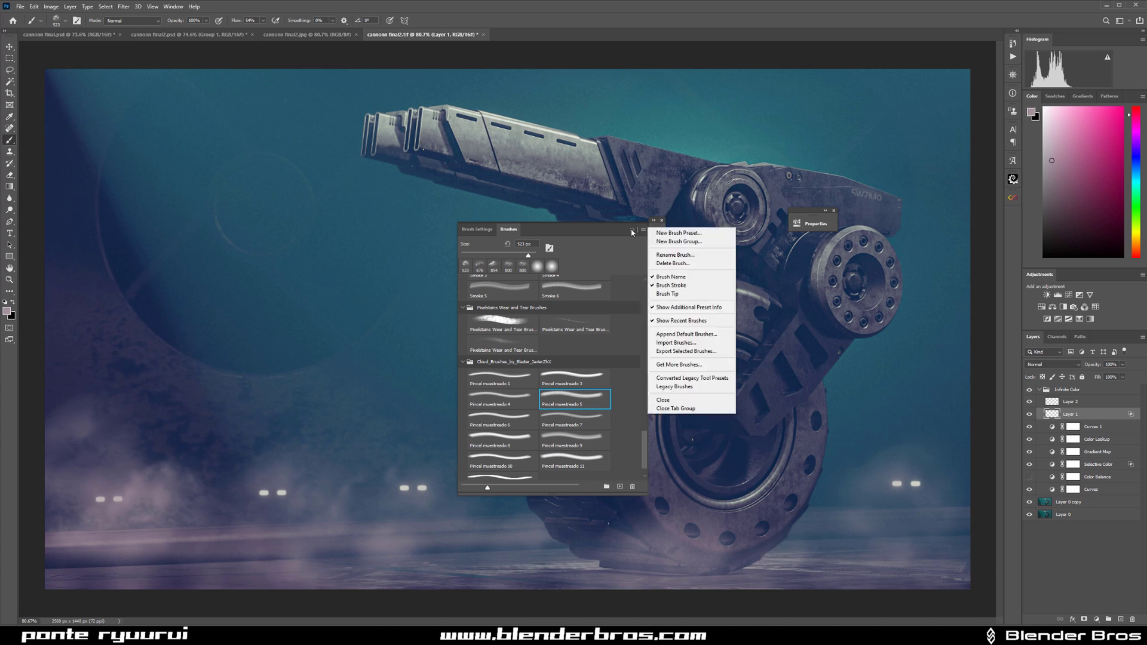
pyautogui.click(461, 262)
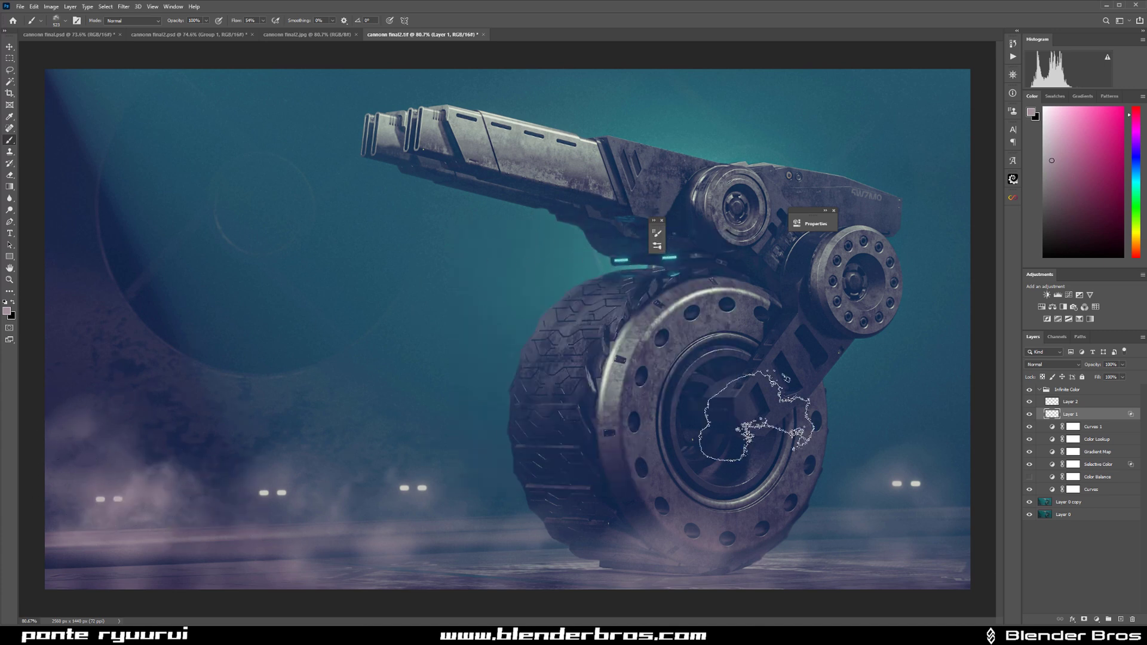
pyautogui.click(1100, 404)
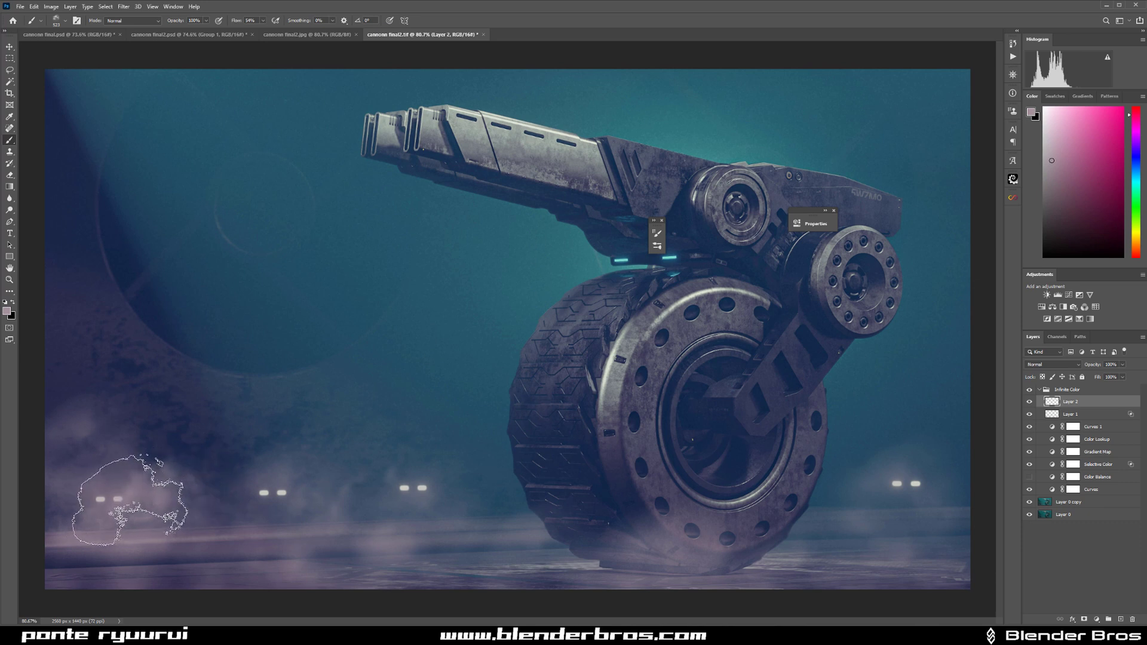
pyautogui.press('[')
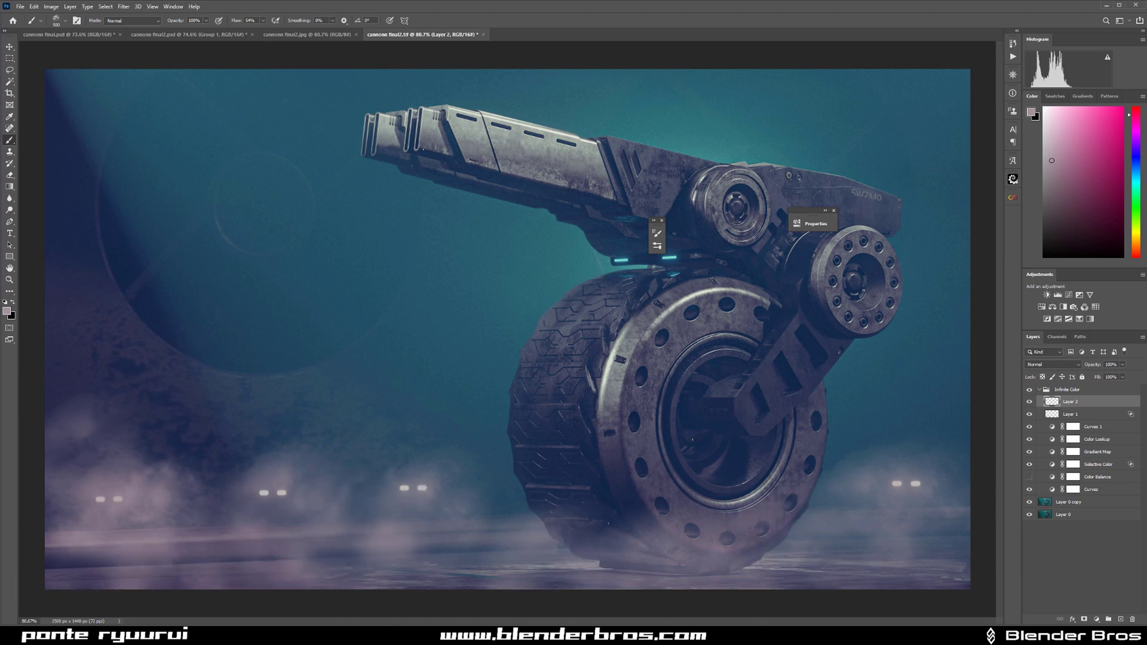
# Step: Create a new layer for the lights and switch to the Soft Round brush reduced to 90 px
pyautogui.click(1120, 619)
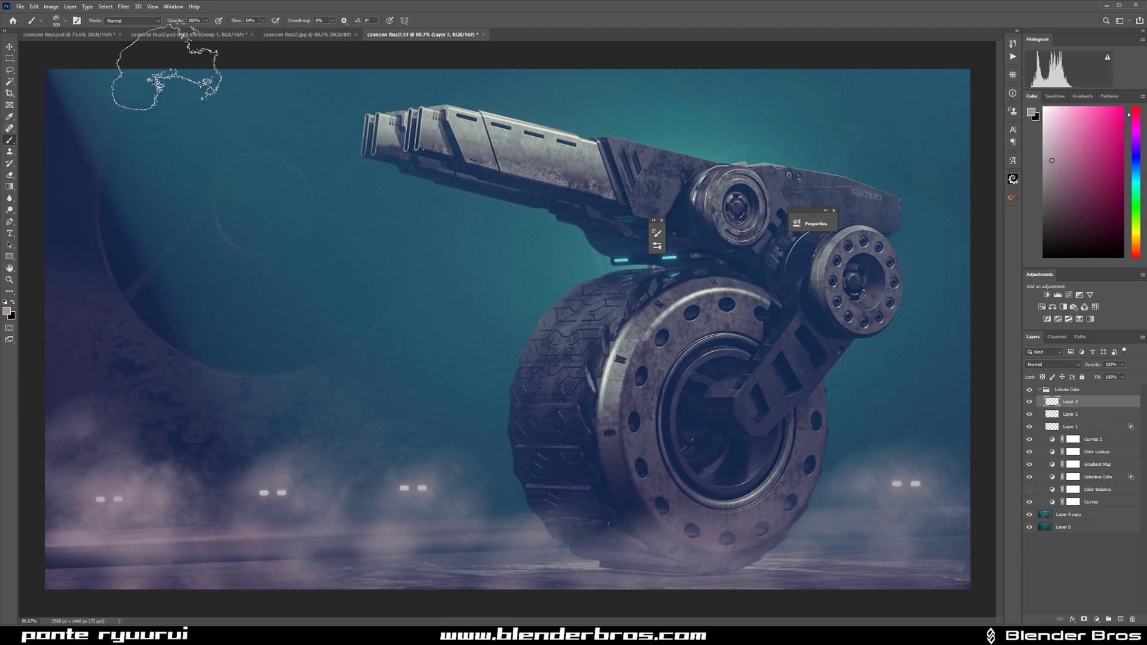
pyautogui.press('F5')
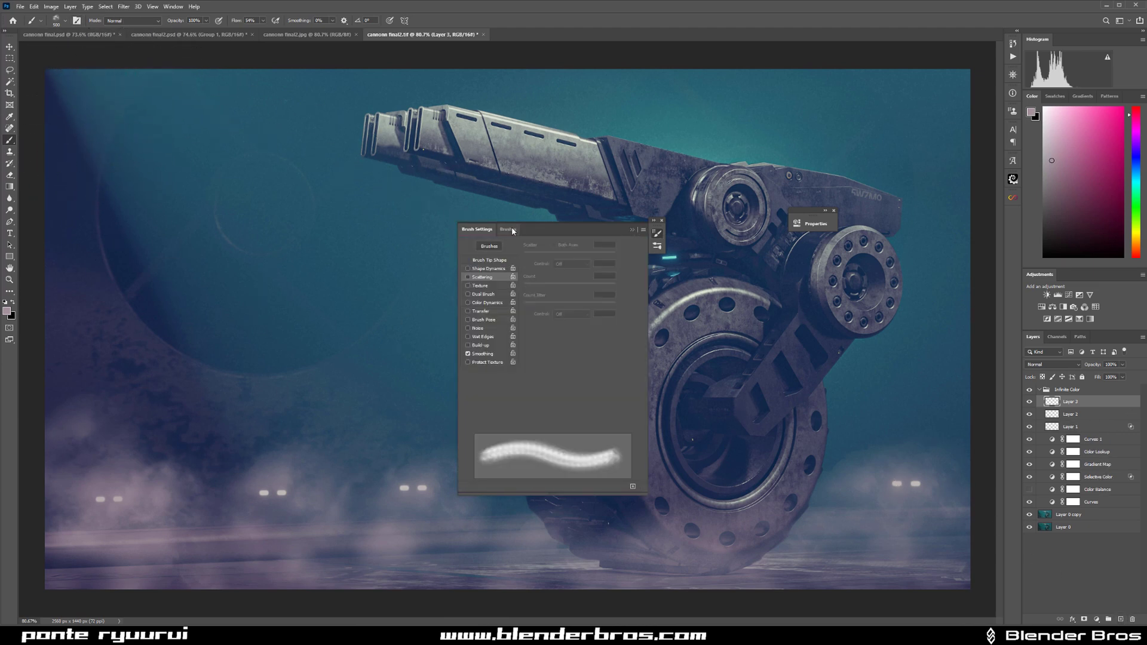
pyautogui.click(508, 229)
pyautogui.scroll(15, 641, 441)
pyautogui.click(501, 296)
pyautogui.press('[')
pyautogui.press('[')
pyautogui.press('[')
pyautogui.press('[')
pyautogui.press('[')
pyautogui.press('[')
pyautogui.press('[')
pyautogui.press('[')
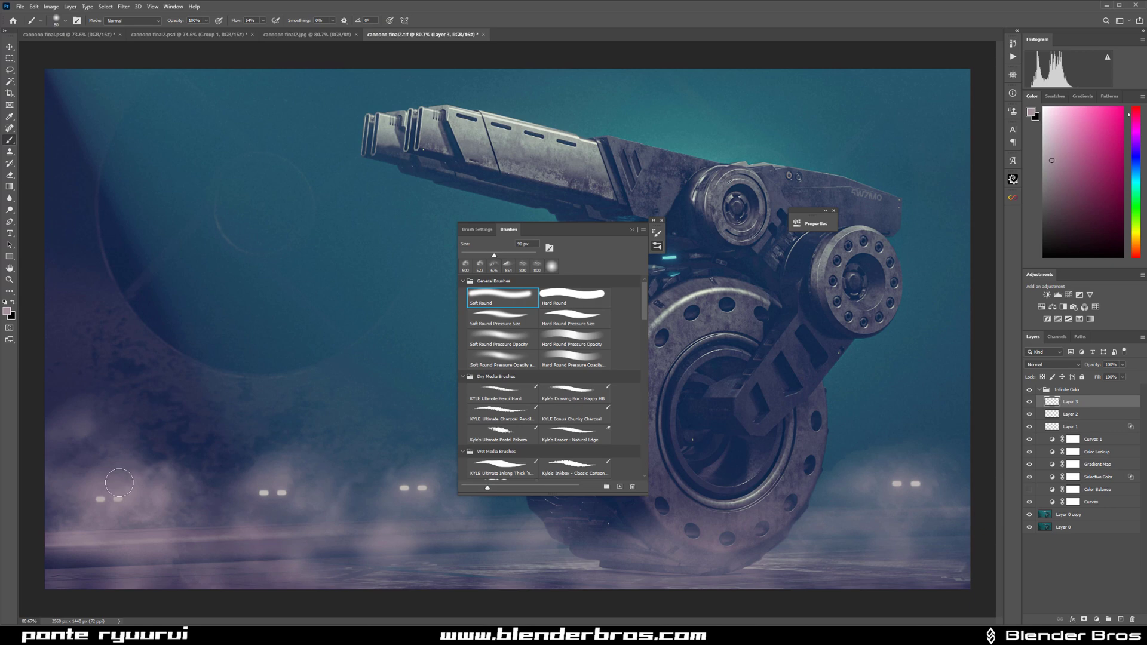
# Step: Set the foreground colour to white and paint over the leftmost pair of background lights with a small soft brush, undoing unwanted strokes
pyautogui.scroll(5, 127, 442)
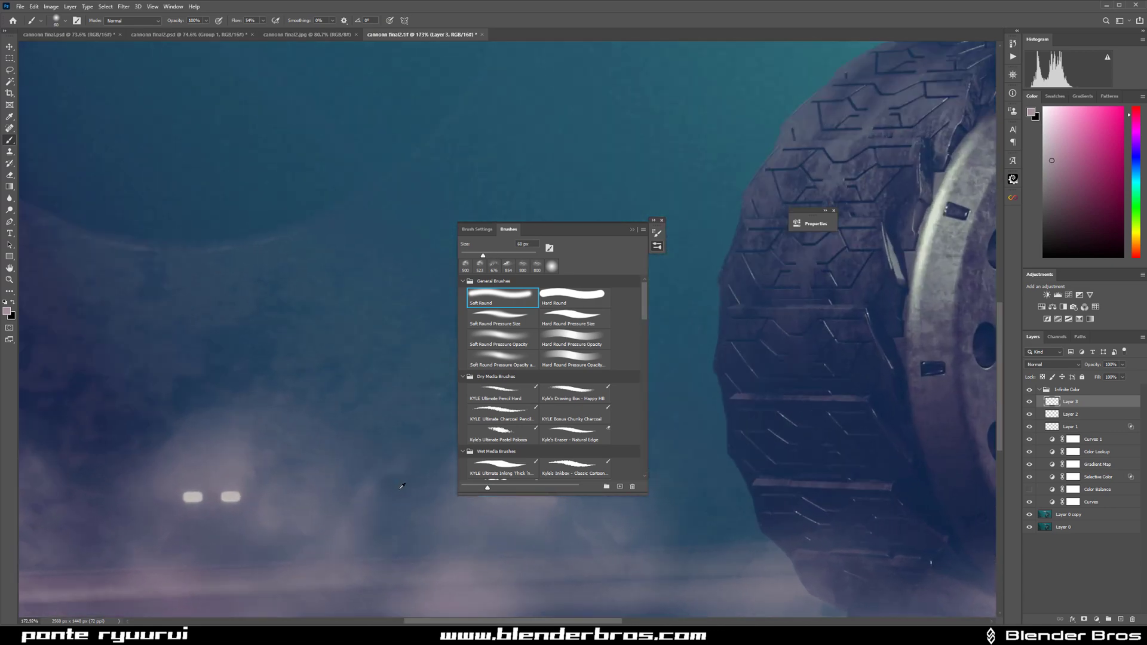
pyautogui.moveTo(225, 423); pyautogui.dragTo(415, 420)
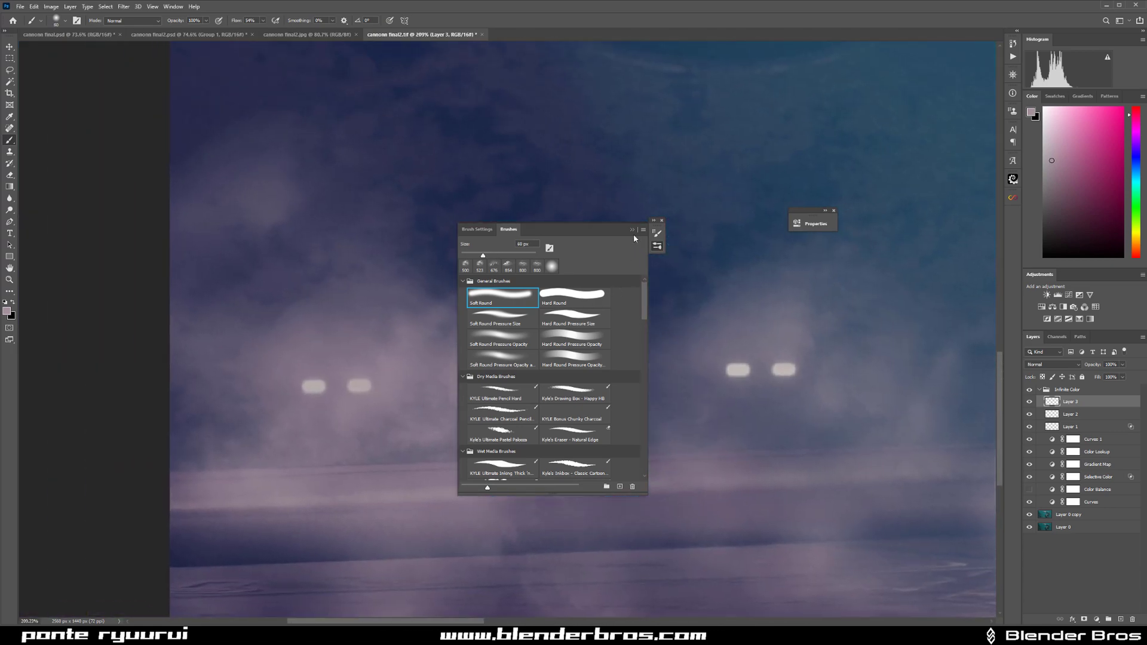
pyautogui.click(632, 230)
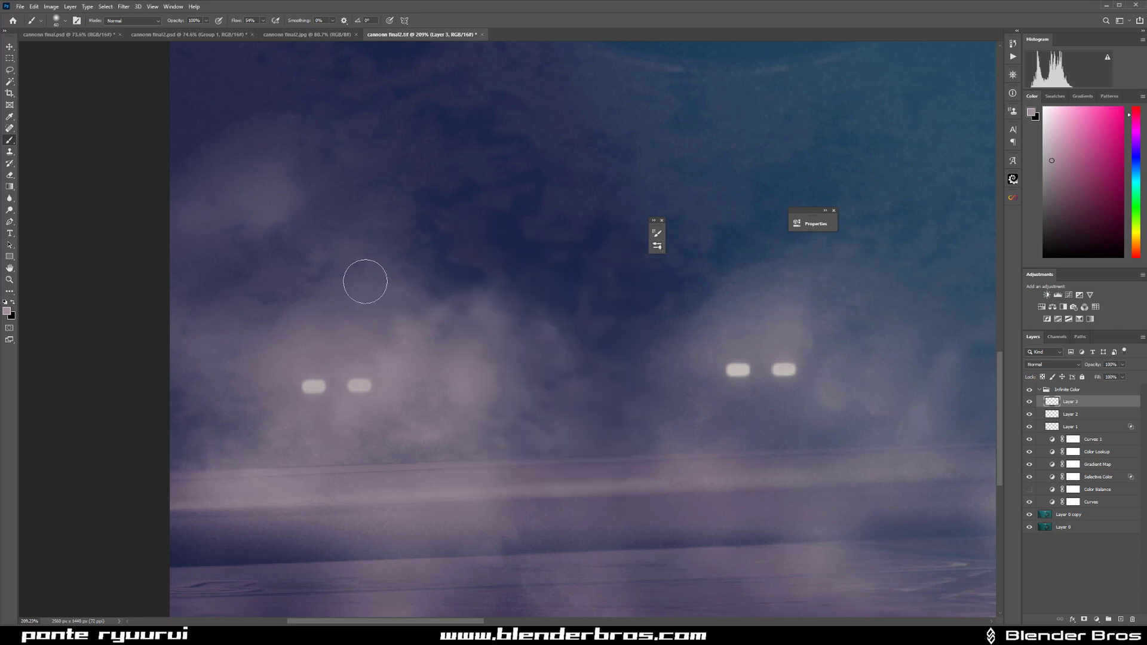
pyautogui.press('d')
pyautogui.press('x')
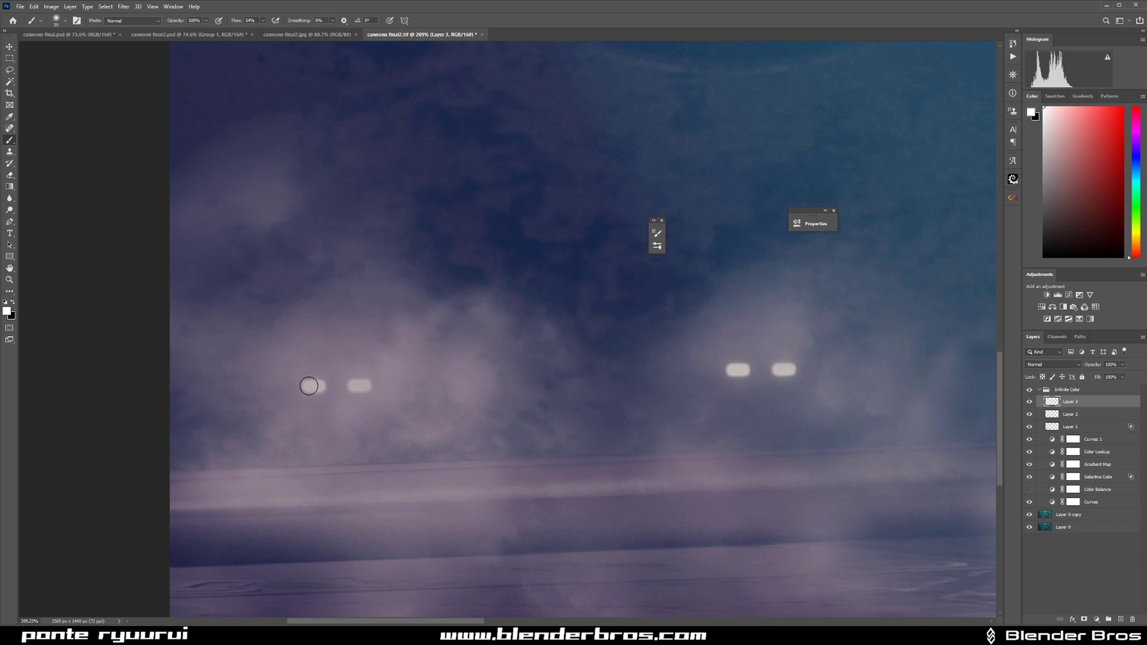
pyautogui.click(309, 386)
pyautogui.hotkey('ctrl', 'z')
pyautogui.scroll(3, 358, 374)
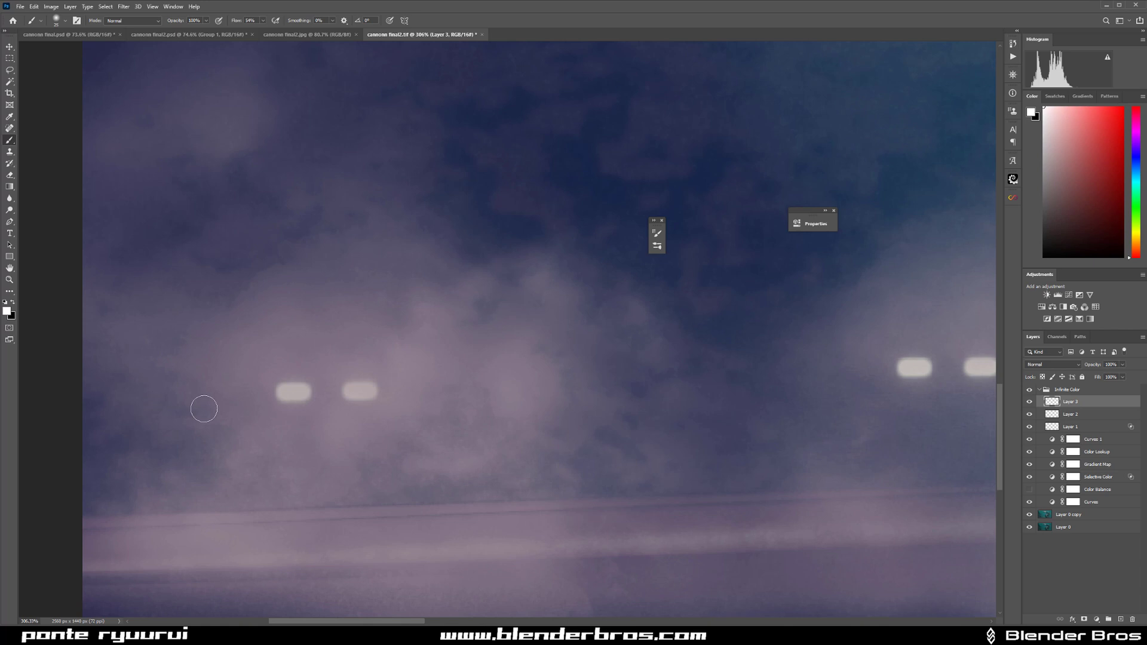
pyautogui.moveTo(283, 395); pyautogui.dragTo(388, 385)
pyautogui.hotkey('ctrl', 'z')
# Step: Paint white over the two middle pairs of background lights to brighten them
pyautogui.hscroll(10, 370, 397)
pyautogui.hscroll(-1, 399, 404)
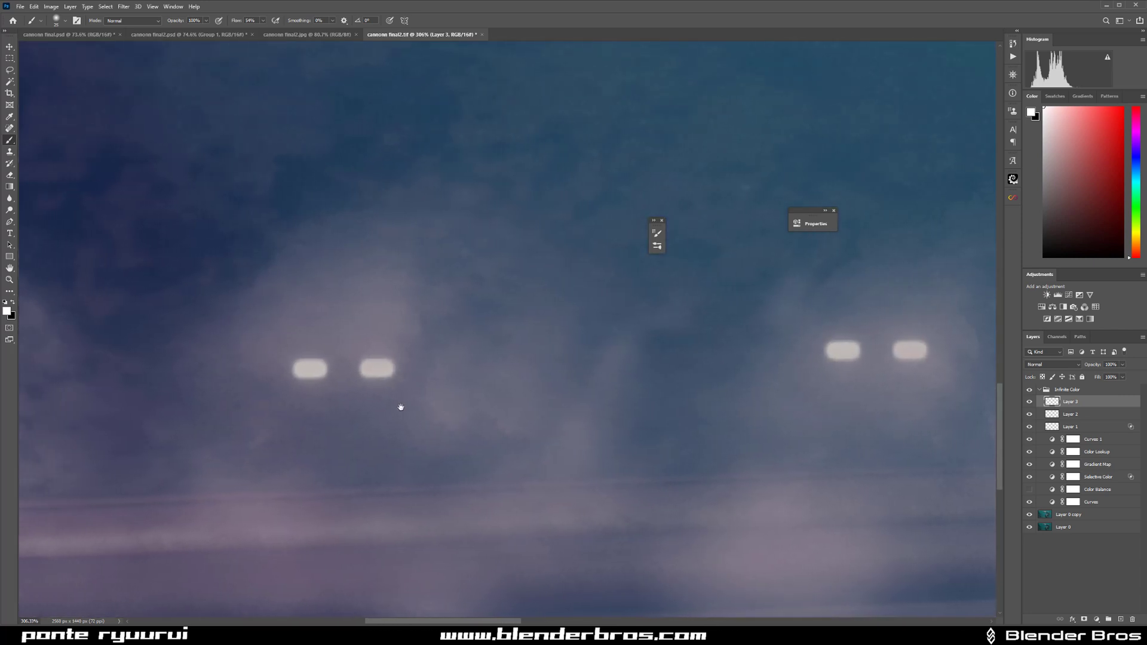
pyautogui.moveTo(305, 369)
pyautogui.mouseDown()
pyautogui.moveTo(377, 374)
pyautogui.moveTo(307, 369)
pyautogui.moveTo(382, 370)
pyautogui.mouseUp()
pyautogui.hotkey('ctrl', 'z')
pyautogui.moveTo(632, 389); pyautogui.dragTo(460, 399)
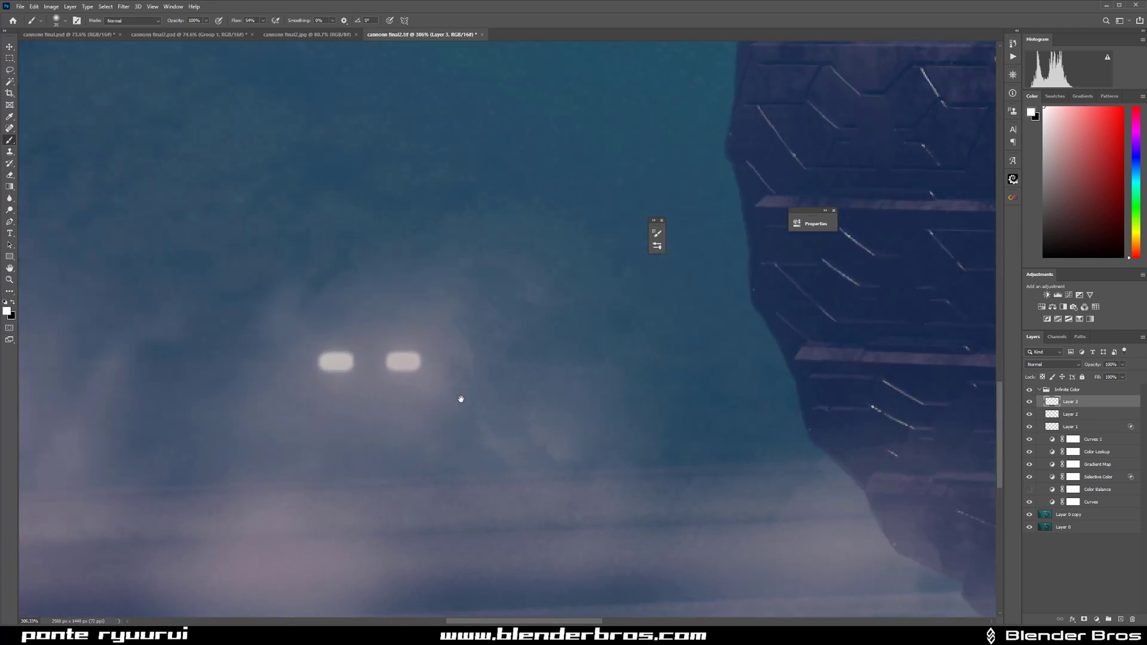
pyautogui.click(329, 363)
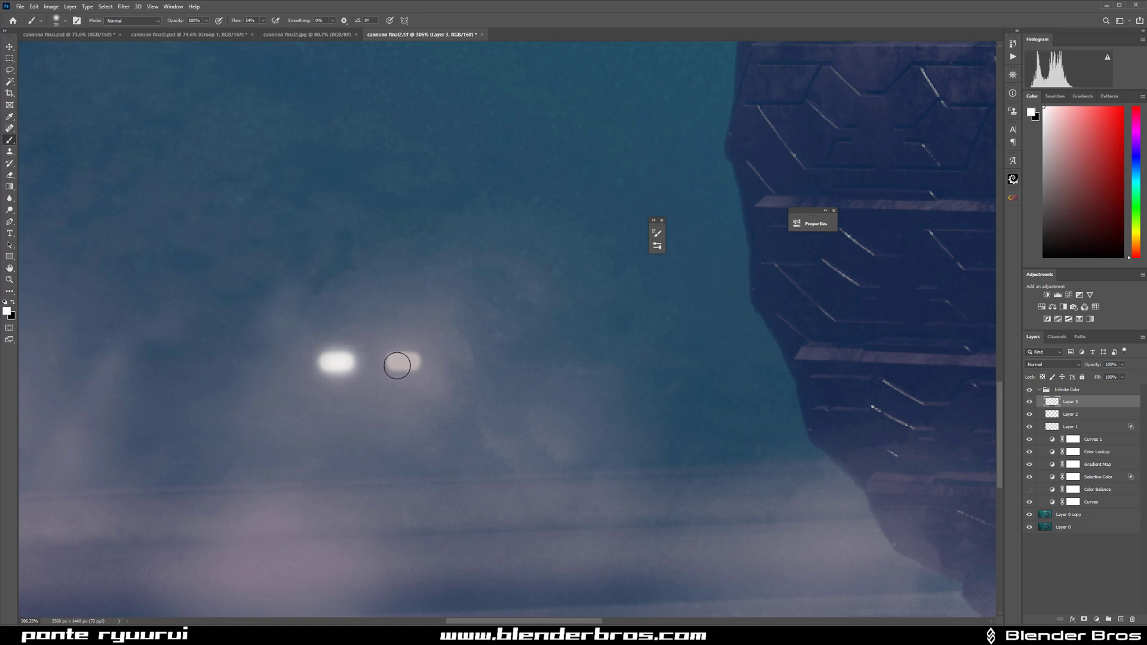
pyautogui.moveTo(397, 366); pyautogui.dragTo(403, 362)
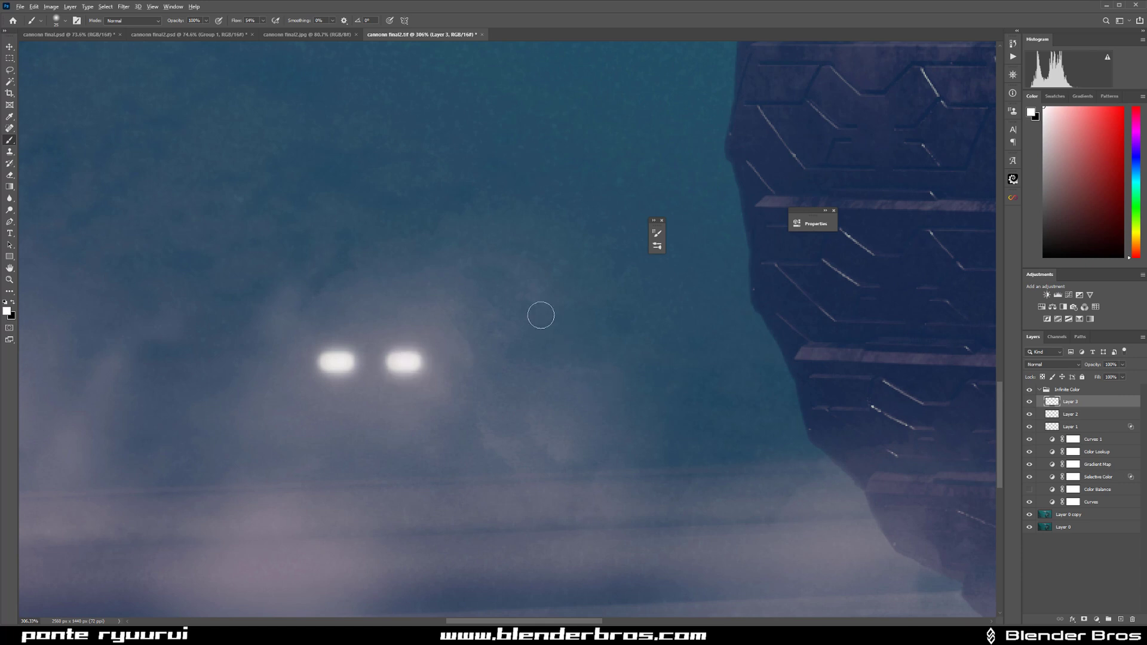
# Step: Paint white over the last pair of background lights, between the wheel and the image edge
pyautogui.scroll(-5, 540, 314)
pyautogui.moveTo(676, 350); pyautogui.dragTo(550, 367)
pyautogui.scroll(5, 577, 405)
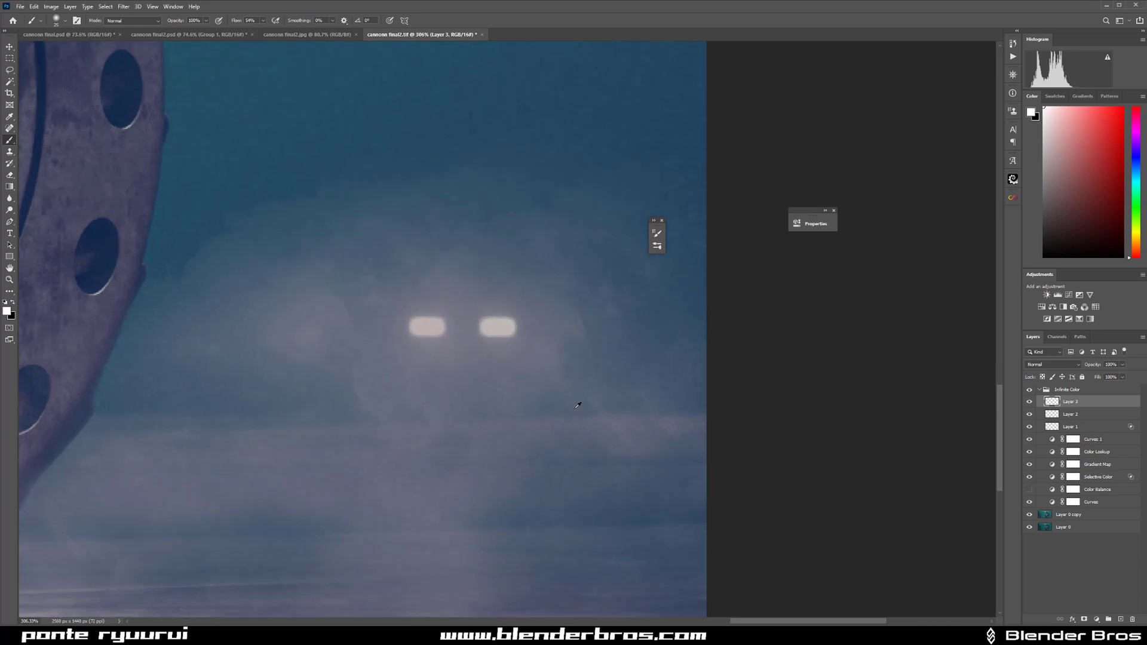
pyautogui.moveTo(421, 329); pyautogui.dragTo(504, 328)
pyautogui.hotkey('ctrl', 'z')
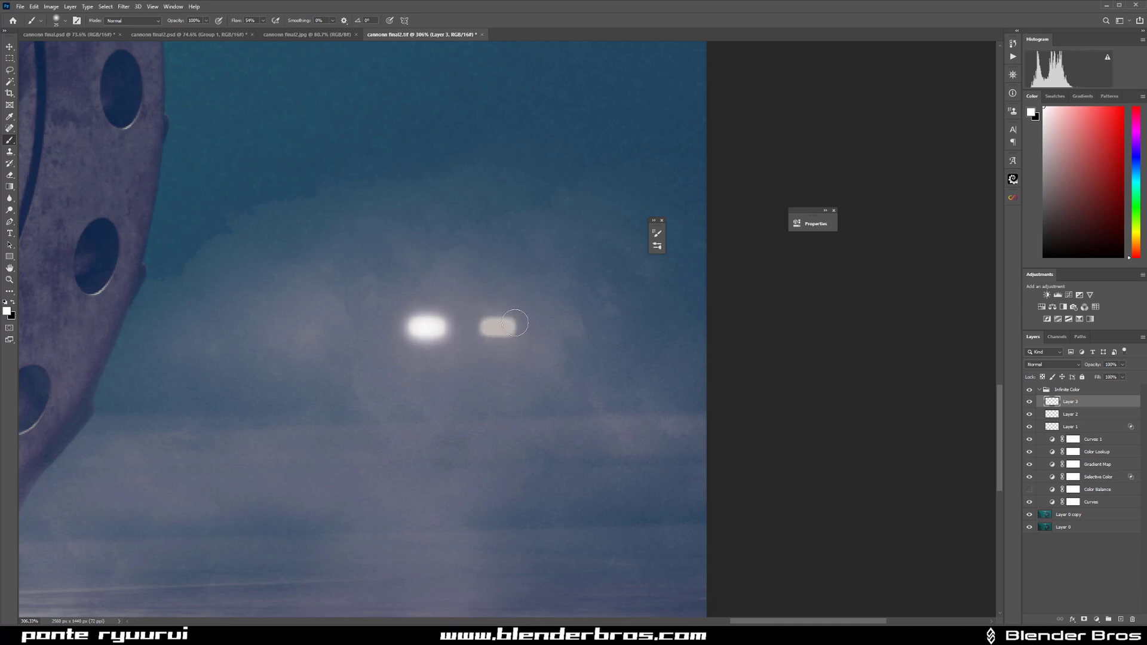
pyautogui.moveTo(515, 338)
pyautogui.mouseDown()
pyautogui.moveTo(487, 337)
pyautogui.moveTo(501, 333)
pyautogui.mouseUp()
pyautogui.scroll(-8, 502, 332)
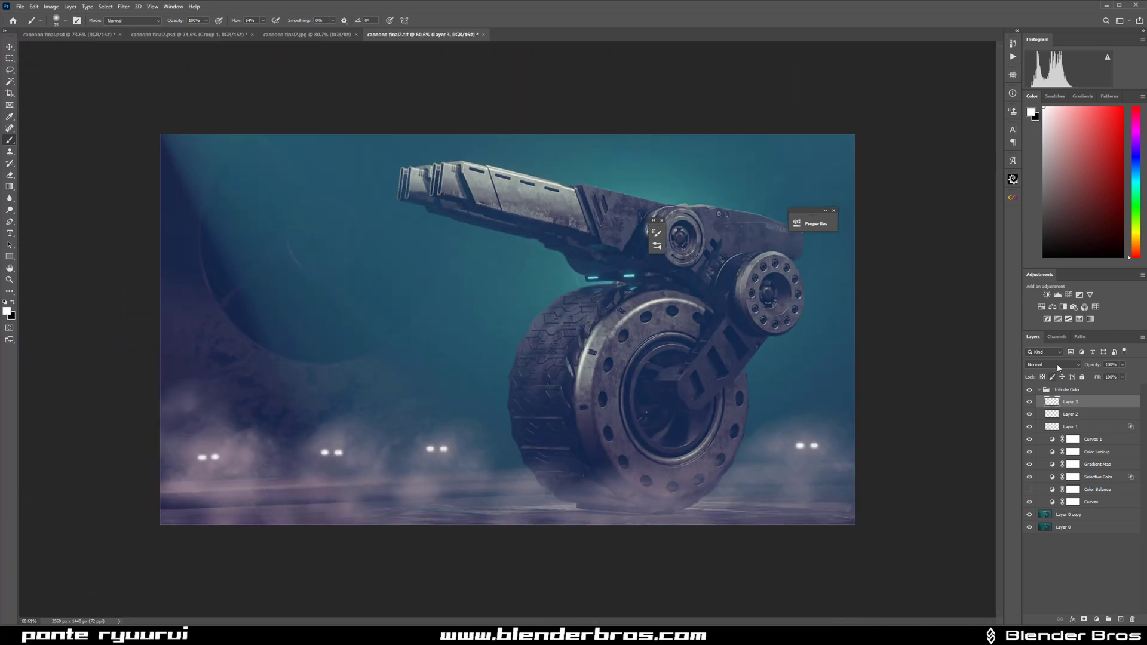
# Step: Set the painted lights layer to Linear Dodge (Add) and compare the image with and without it
pyautogui.click(1055, 365)
pyautogui.click(1069, 453)
pyautogui.click(1029, 401)
pyautogui.click(1029, 401)
# Step: Duplicate the painted lights layer and split its Underlying Layer black Blend If slider to about 33 / 125
pyautogui.hotkey('ctrl', 'j')
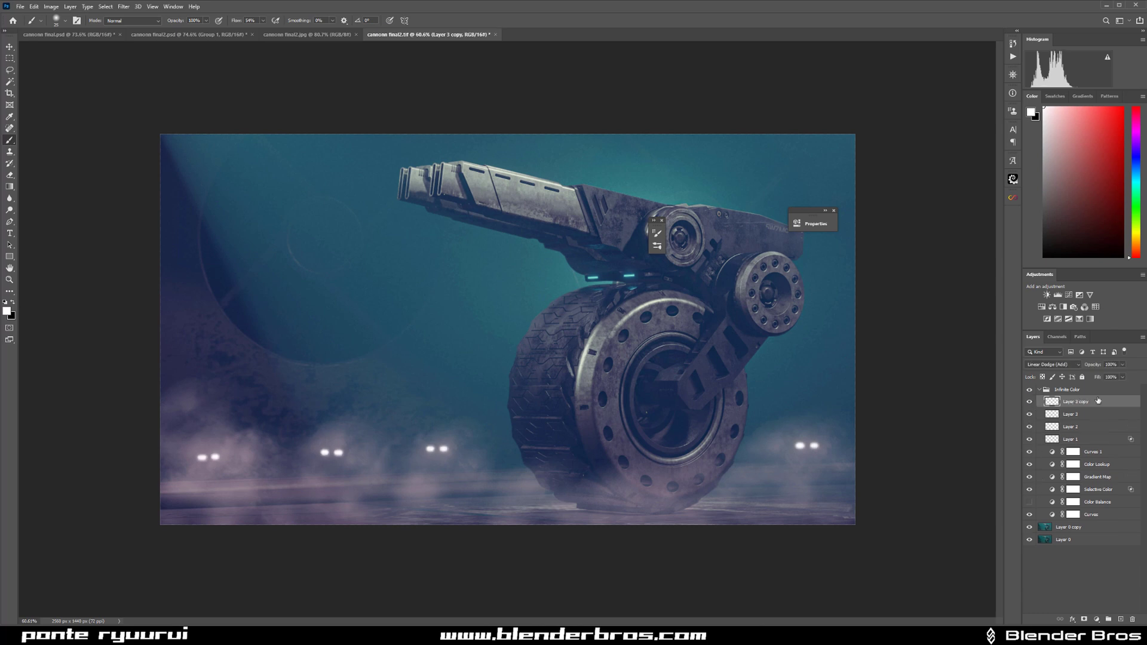
pyautogui.doubleClick(1121, 404)
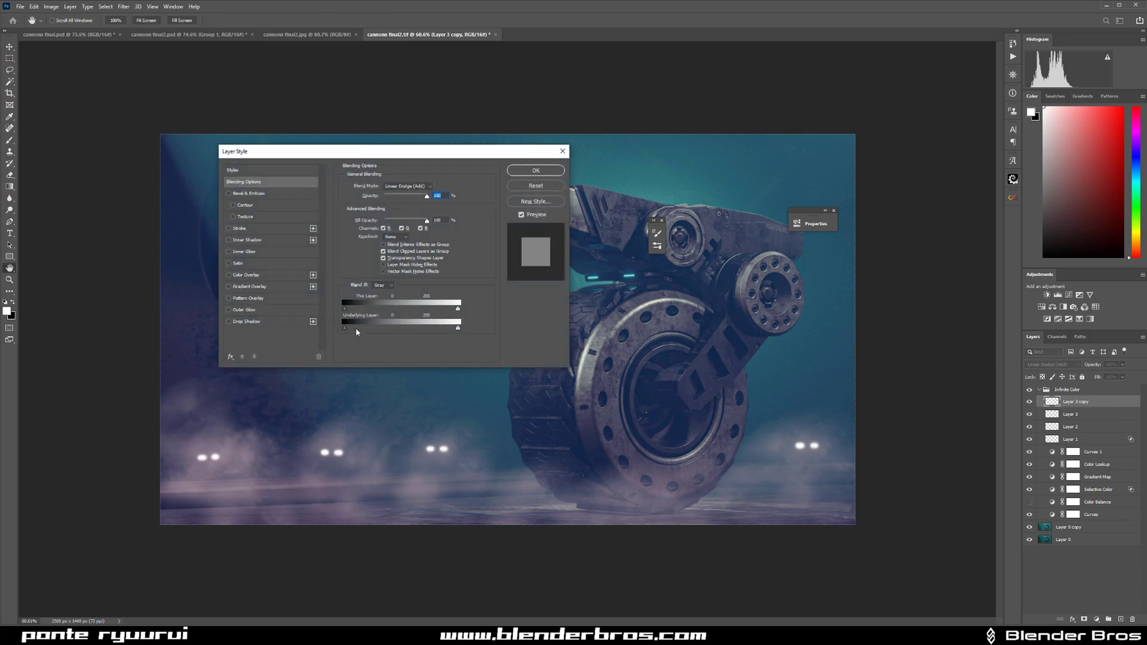
pyautogui.moveTo(366, 328); pyautogui.dragTo(424, 326)
pyautogui.moveTo(346, 328); pyautogui.dragTo(360, 328)
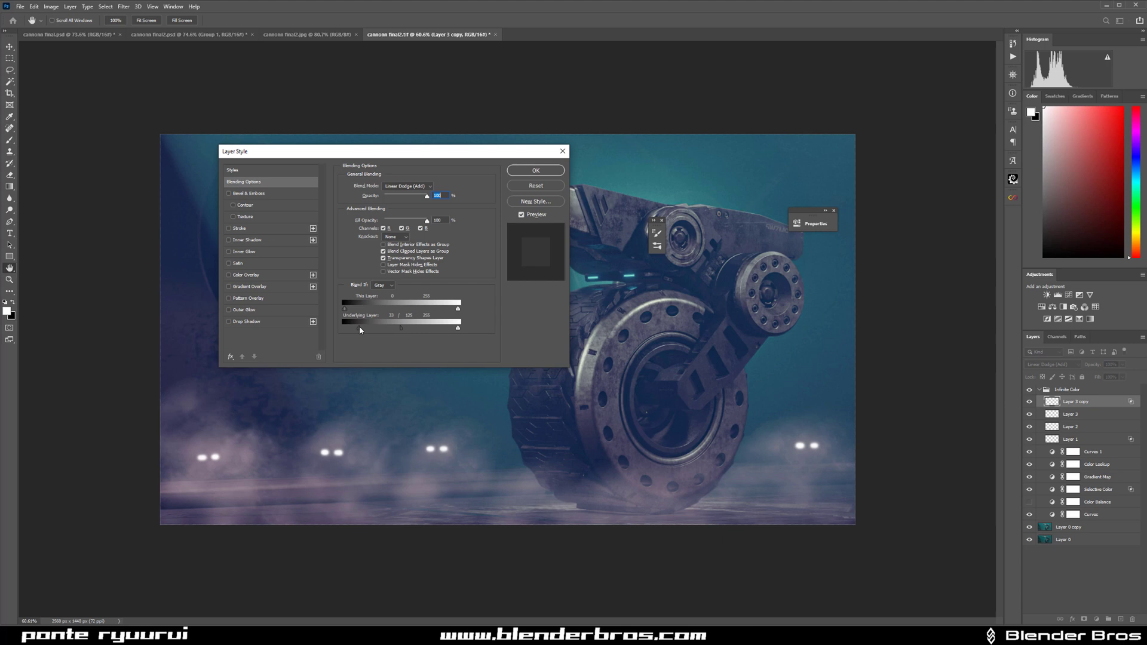
pyautogui.click(536, 170)
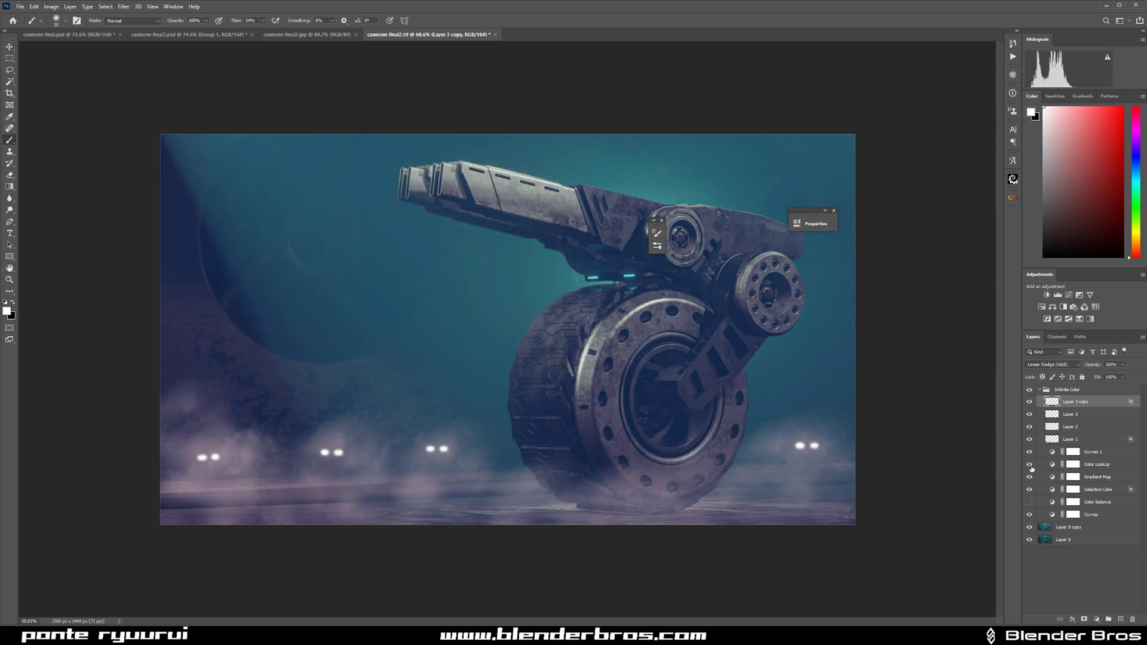
# Step: Add a new layer and paint a soft white glow over the leftmost pair of background lights with a larger brush
pyautogui.click(1120, 620)
pyautogui.scroll(6, 484, 370)
pyautogui.moveTo(481, 347); pyautogui.dragTo(425, 368)
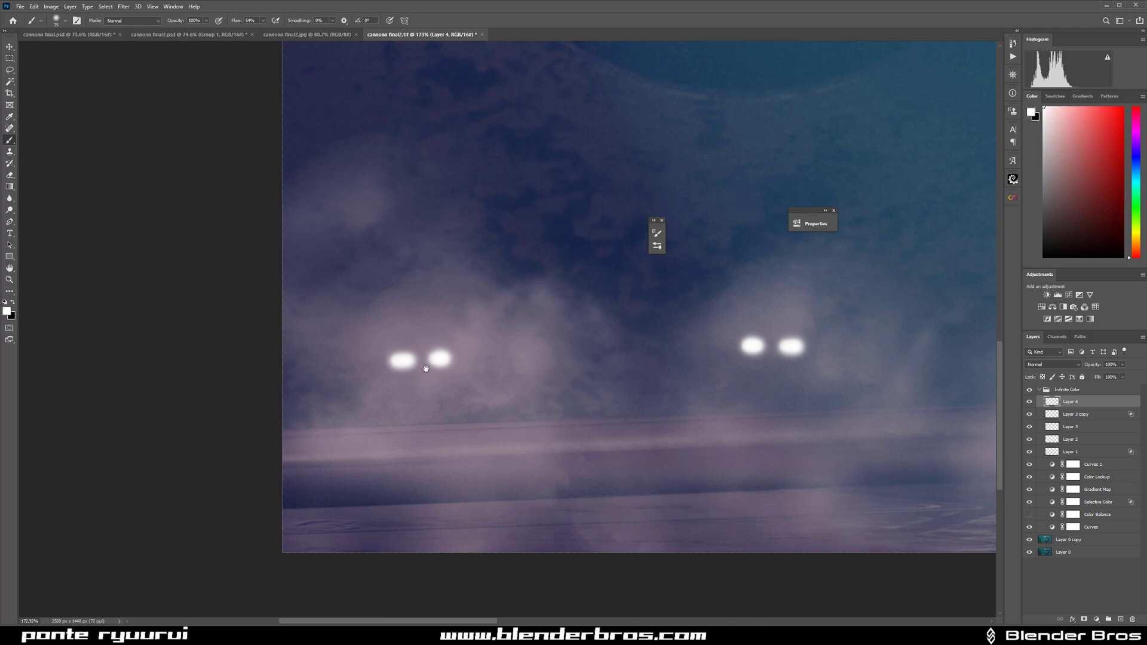
pyautogui.press(']')
pyautogui.press(']')
pyautogui.press(']')
pyautogui.press(']')
pyautogui.press(']')
pyautogui.press(']')
pyautogui.press(']')
pyautogui.press(']')
pyautogui.moveTo(397, 358); pyautogui.dragTo(428, 361)
pyautogui.click(429, 361)
# Step: Paint matching soft white glows over the remaining three pairs of background lights, comparing the last stroke by undoing and redoing it
pyautogui.moveTo(755, 345)
pyautogui.mouseDown()
pyautogui.moveTo(840, 350)
pyautogui.moveTo(855, 363)
pyautogui.moveTo(842, 380)
pyautogui.moveTo(525, 366)
pyautogui.mouseUp()
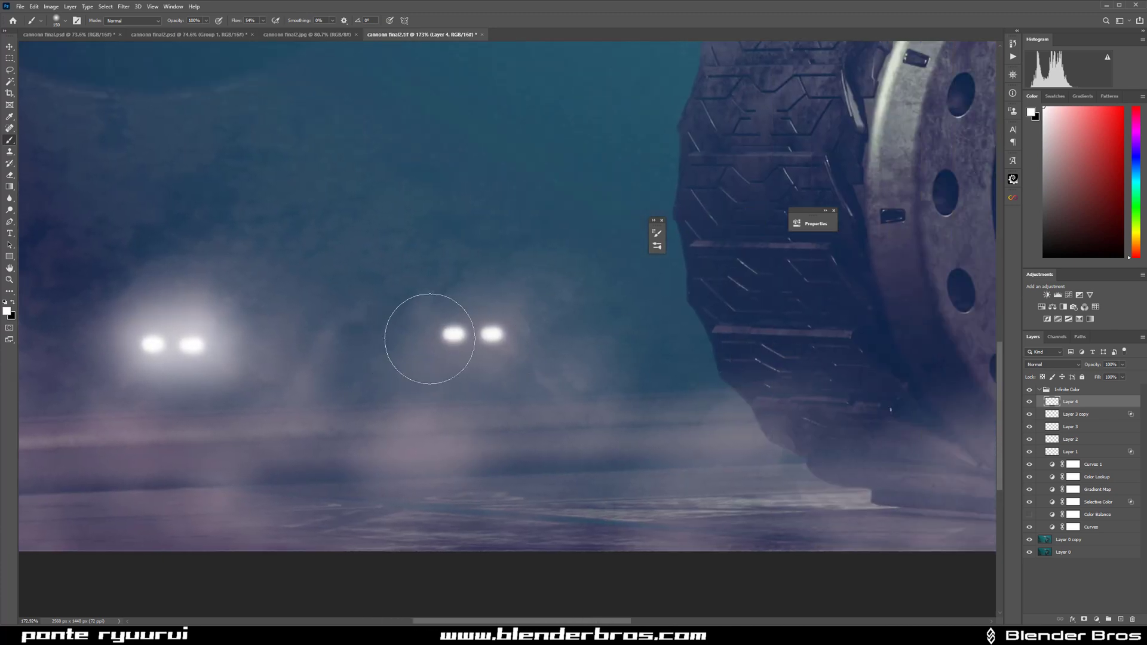
pyautogui.moveTo(451, 330); pyautogui.dragTo(532, 333)
pyautogui.moveTo(716, 378); pyautogui.dragTo(512, 384)
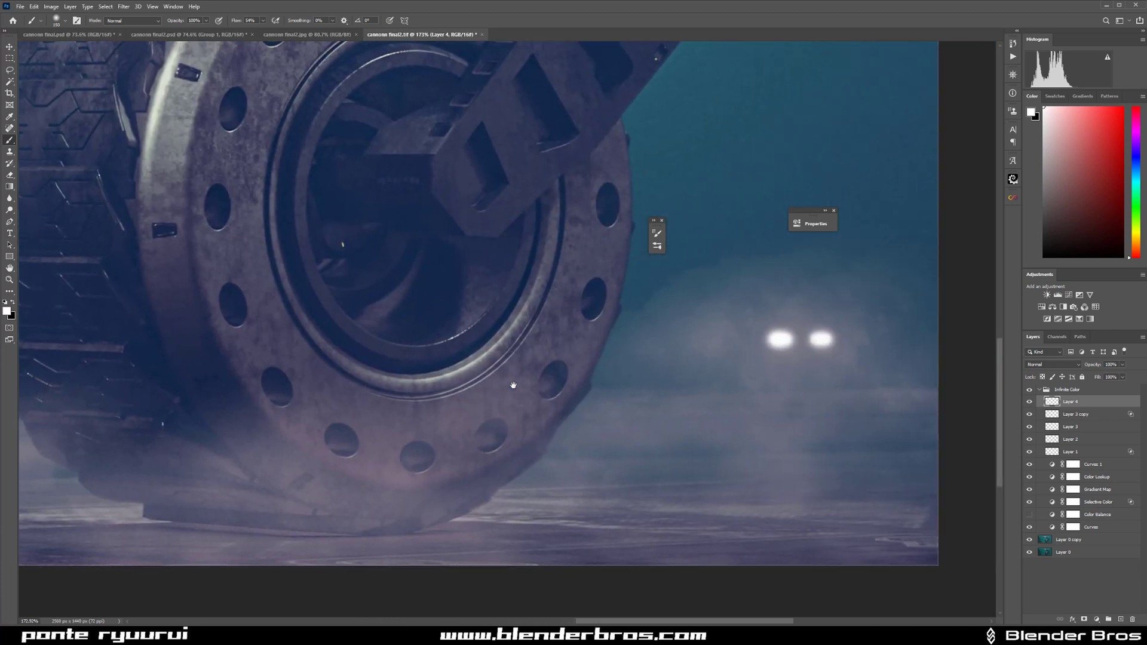
pyautogui.moveTo(618, 376)
pyautogui.mouseDown()
pyautogui.moveTo(693, 350)
pyautogui.moveTo(688, 341)
pyautogui.moveTo(768, 358)
pyautogui.mouseUp()
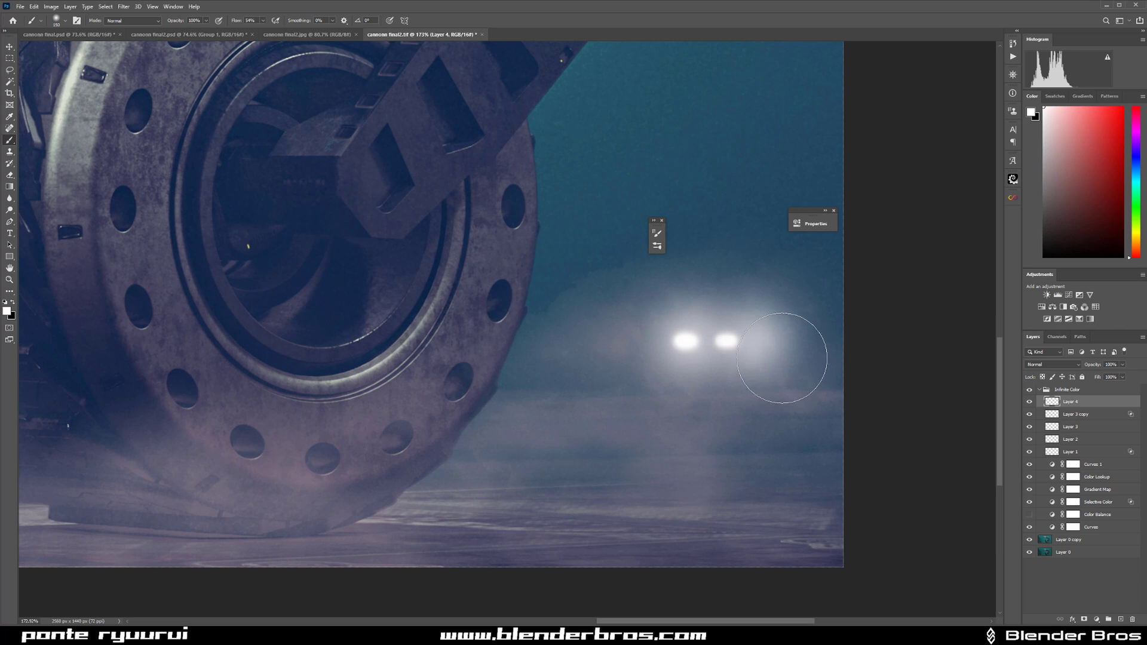
pyautogui.hotkey('ctrl', 'z')
pyautogui.hotkey('ctrl', 'shift', 'z')
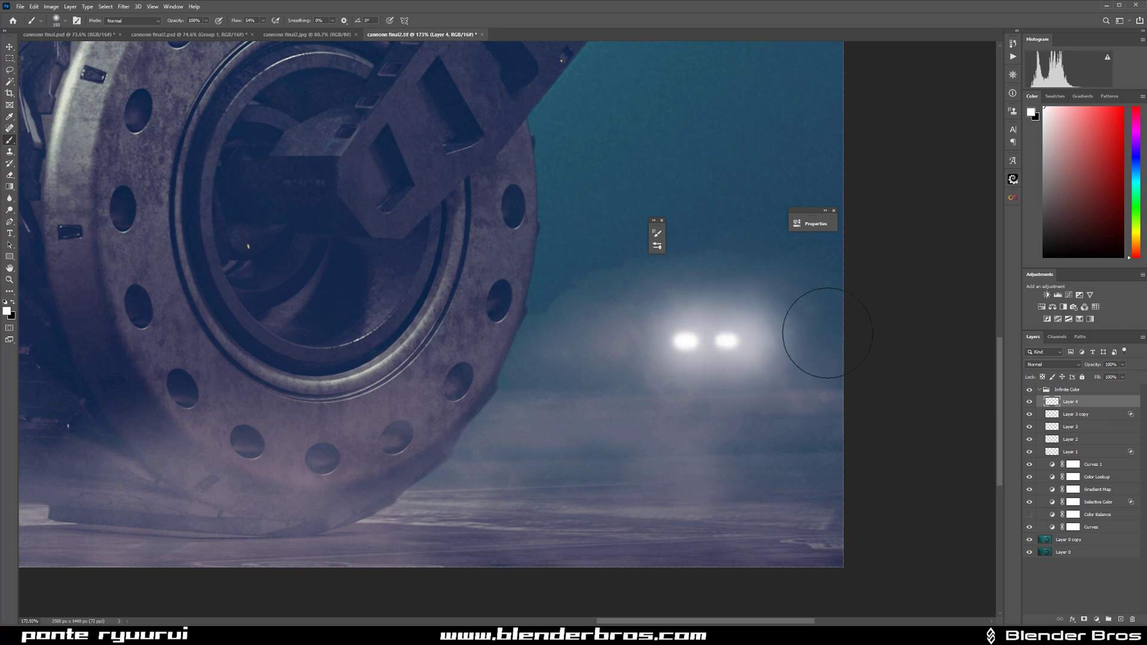
# Step: Set the glow layer's blend mode to Soft Light and check the effect on the whole image
pyautogui.click(1053, 364)
pyautogui.press('Down')
pyautogui.press('Down')
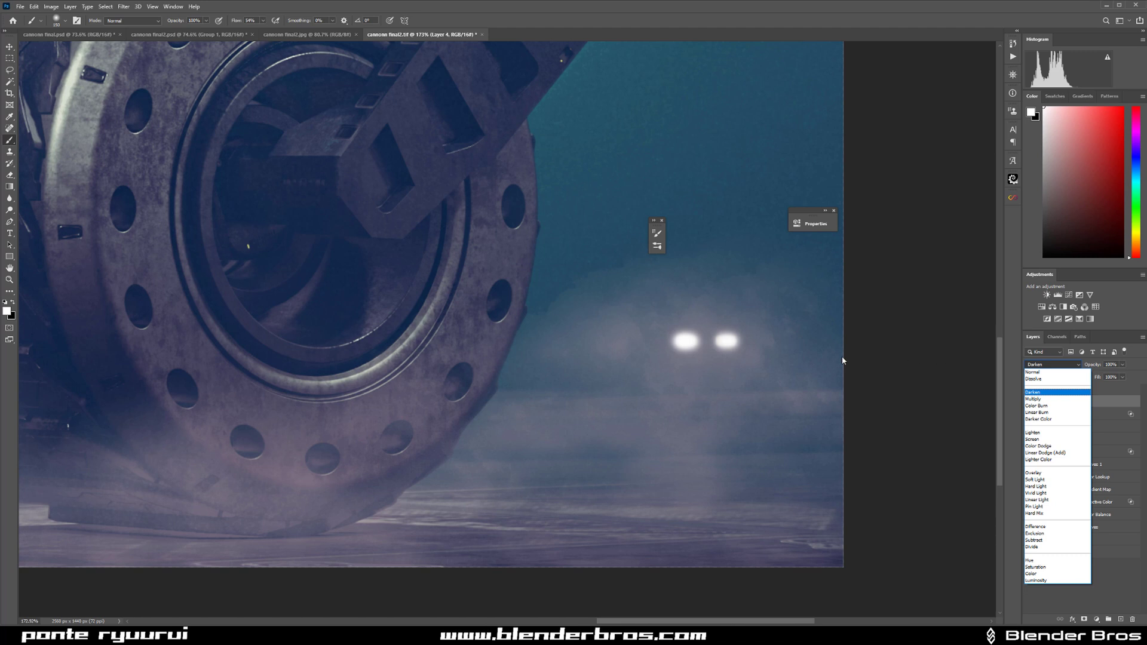
pyautogui.press('Escape')
pyautogui.click(1066, 367)
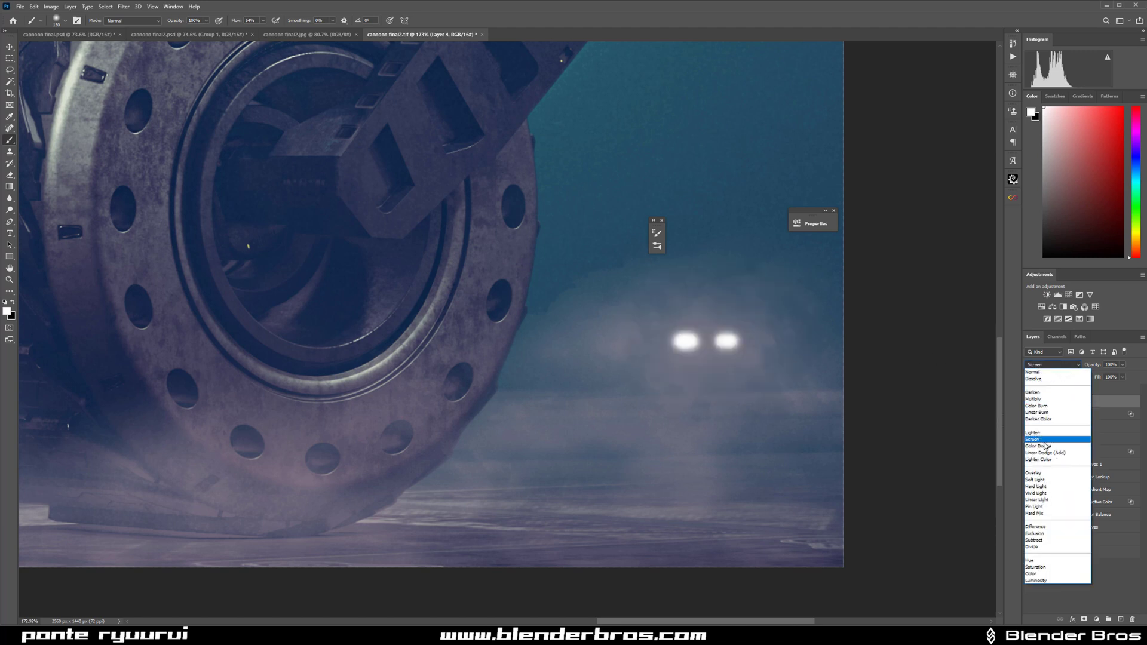
pyautogui.click(1054, 485)
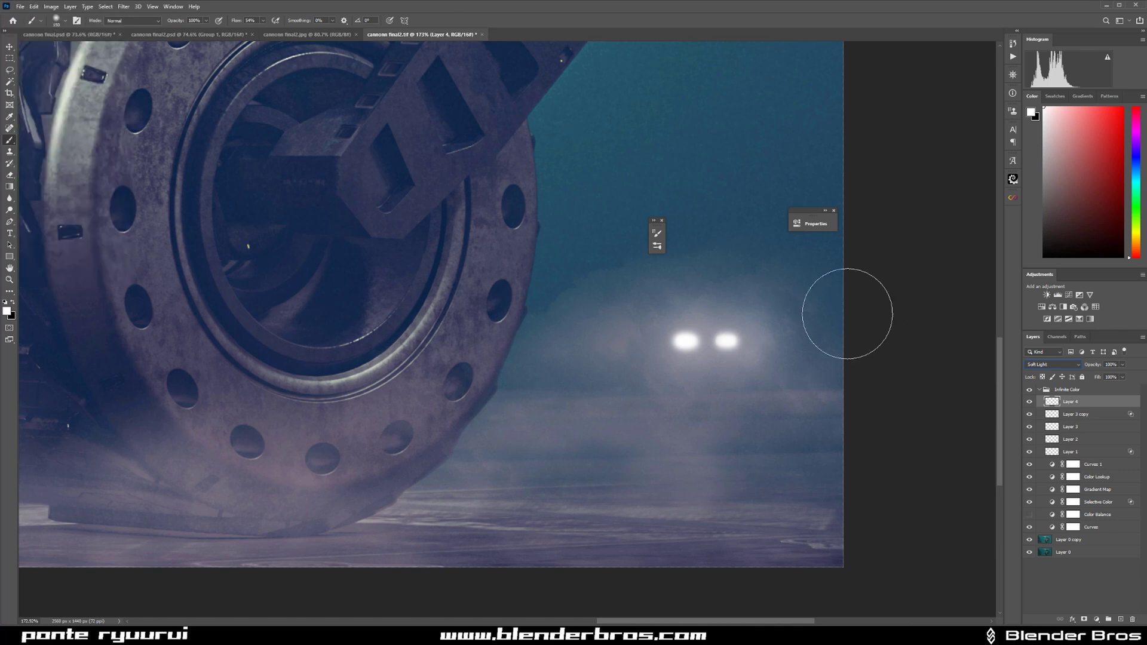
pyautogui.click(10, 46)
pyautogui.hotkey('ctrl', '0')
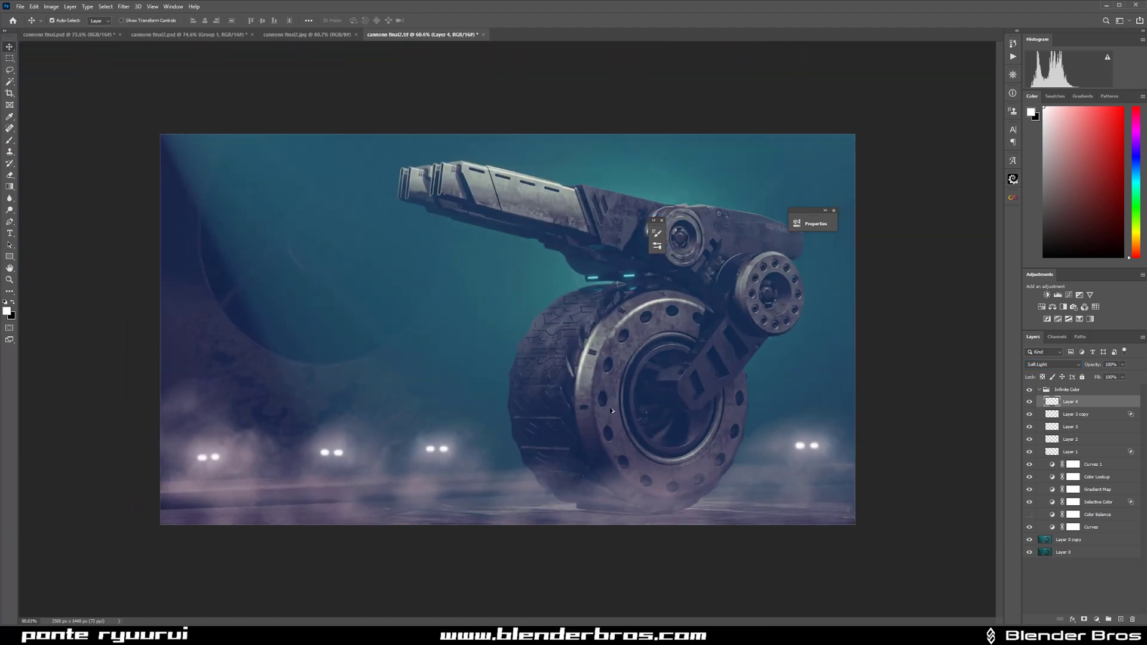
pyautogui.hotkey('ctrl', '+')
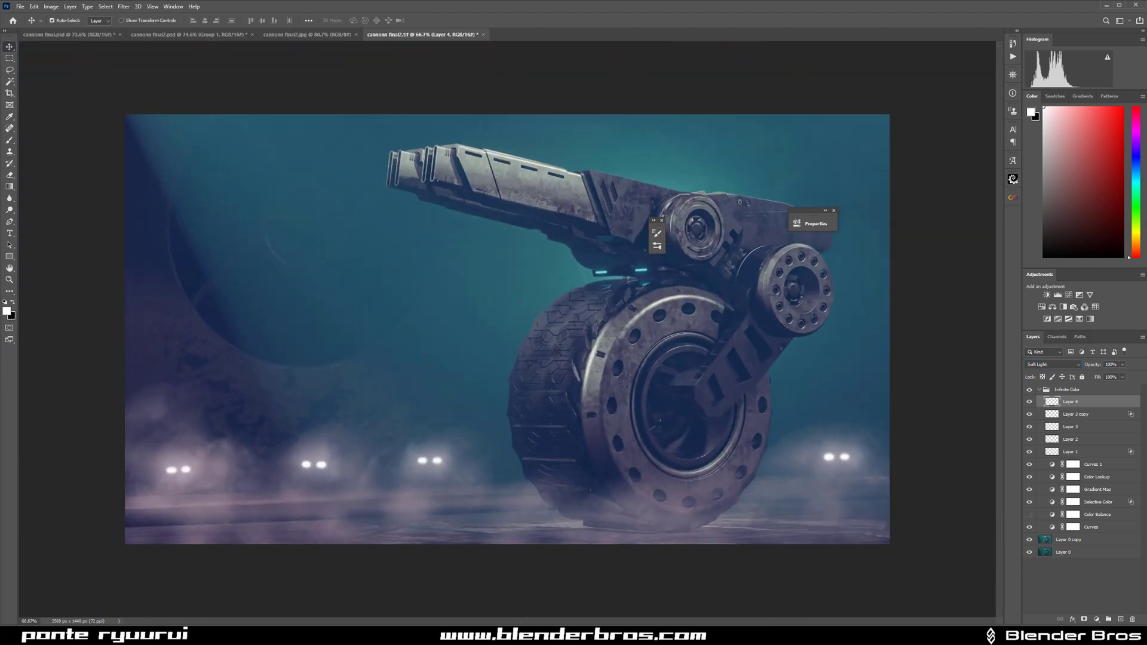
# Step: Add another layer and paint large soft white glows around all the background lights and along the ground beside the wheel
pyautogui.click(1120, 619)
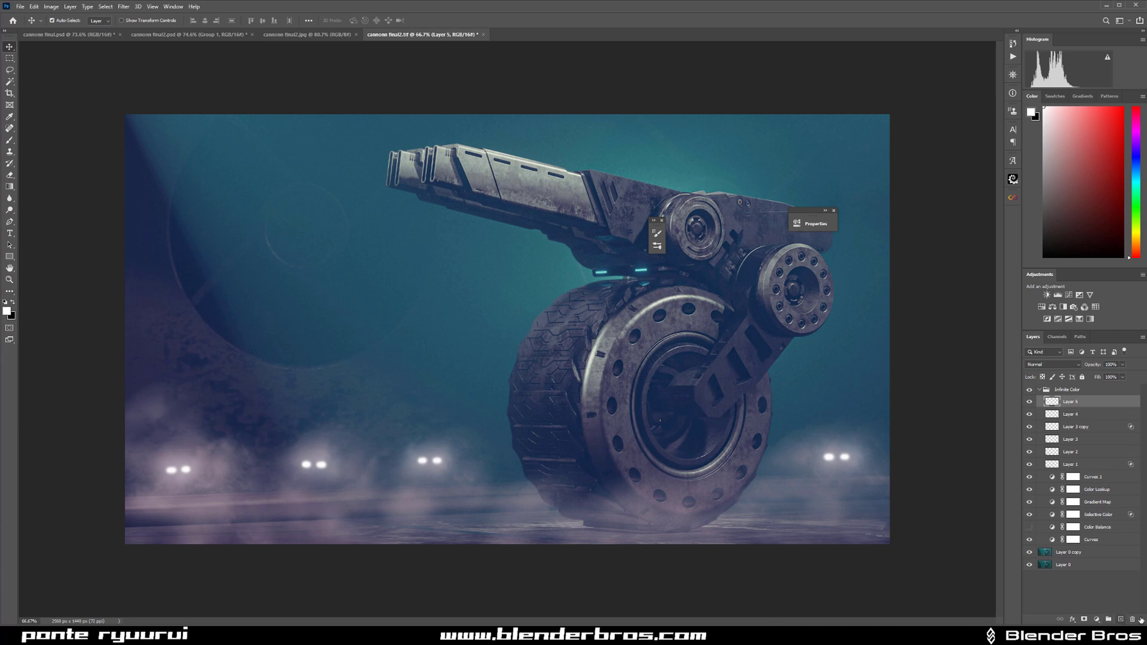
pyautogui.press('b')
pyautogui.click(172, 472)
pyautogui.moveTo(172, 472)
pyautogui.mouseDown()
pyautogui.moveTo(459, 474)
pyautogui.moveTo(436, 485)
pyautogui.mouseUp()
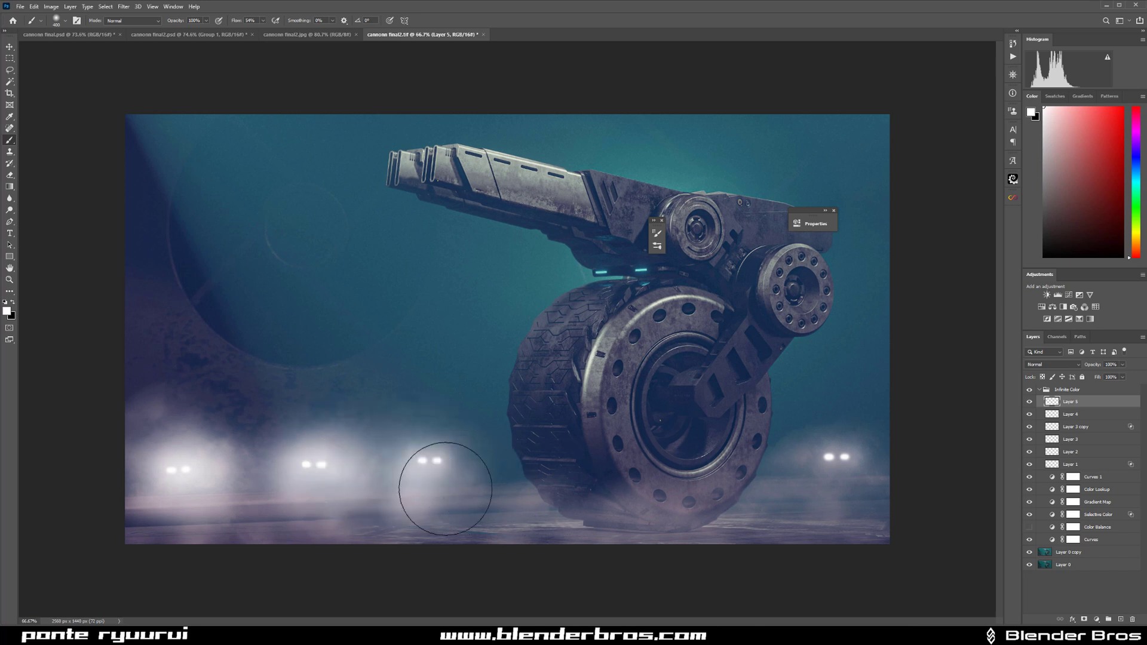
pyautogui.moveTo(814, 486)
pyautogui.mouseDown()
pyautogui.moveTo(839, 508)
pyautogui.moveTo(796, 492)
pyautogui.moveTo(783, 505)
pyautogui.moveTo(870, 479)
pyautogui.mouseUp()
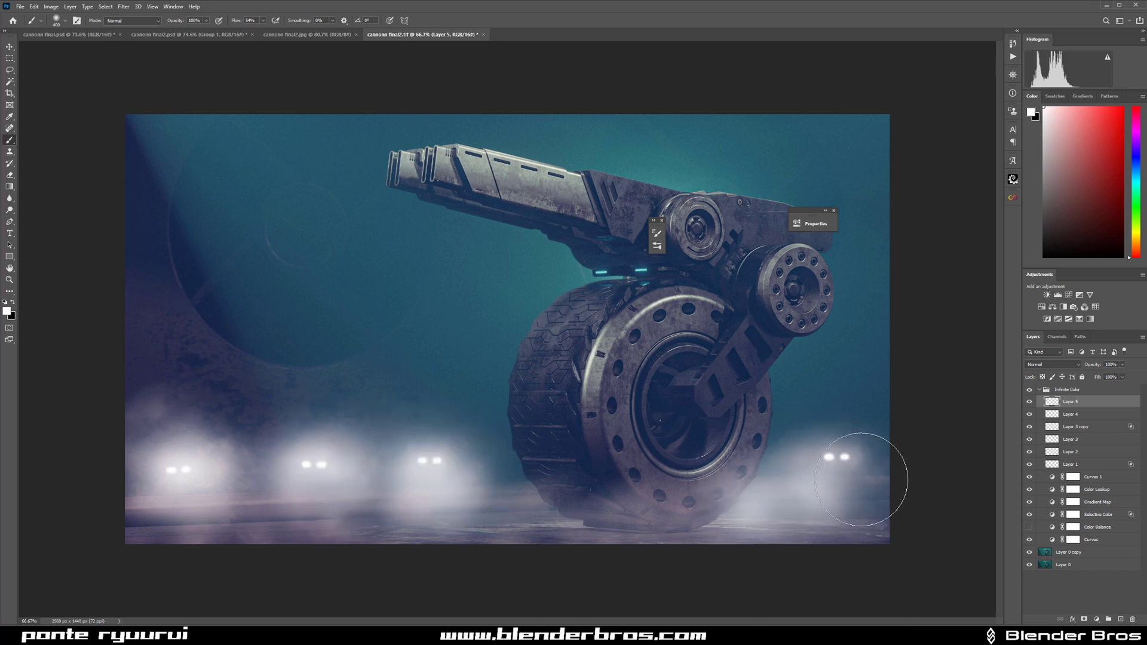
pyautogui.click(840, 479)
pyautogui.click(519, 517)
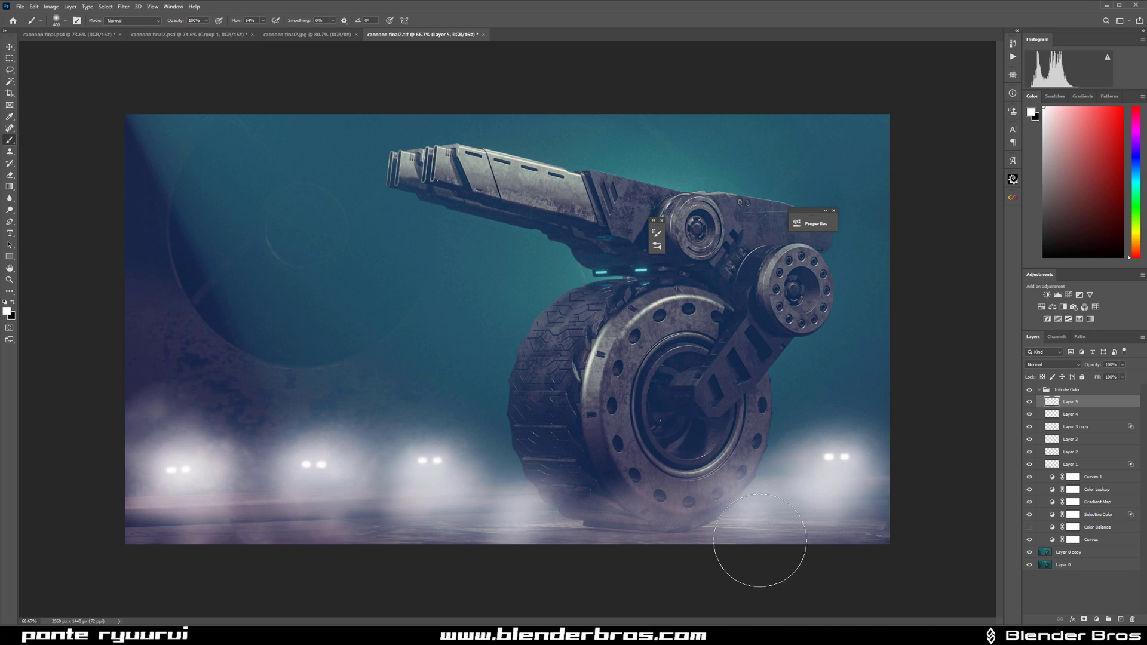
# Step: Set the large glow layer to Soft Light, split its Underlying Layer black slider to about 0 / 90, and compare with it hidden
pyautogui.click(1075, 366)
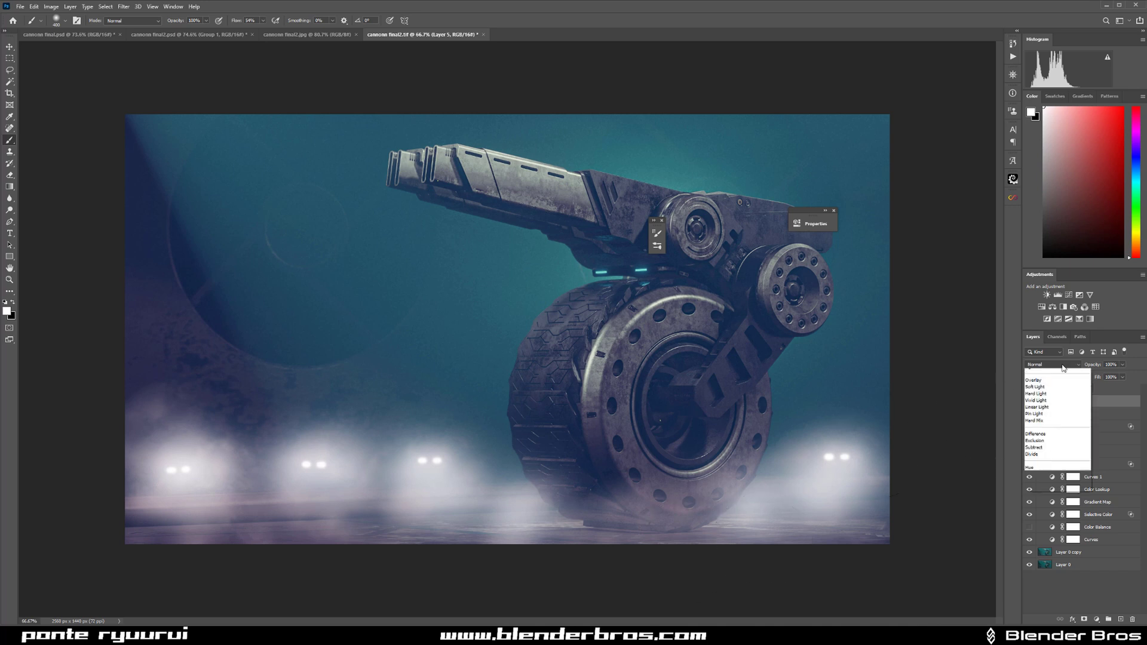
pyautogui.click(1036, 480)
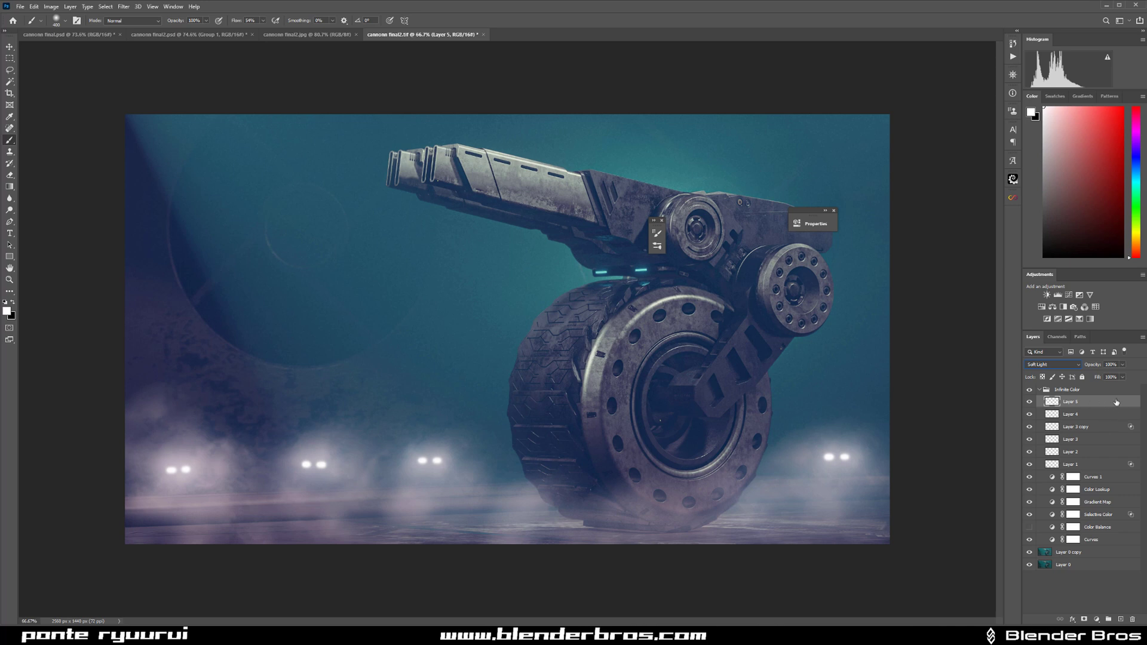
pyautogui.doubleClick(1131, 403)
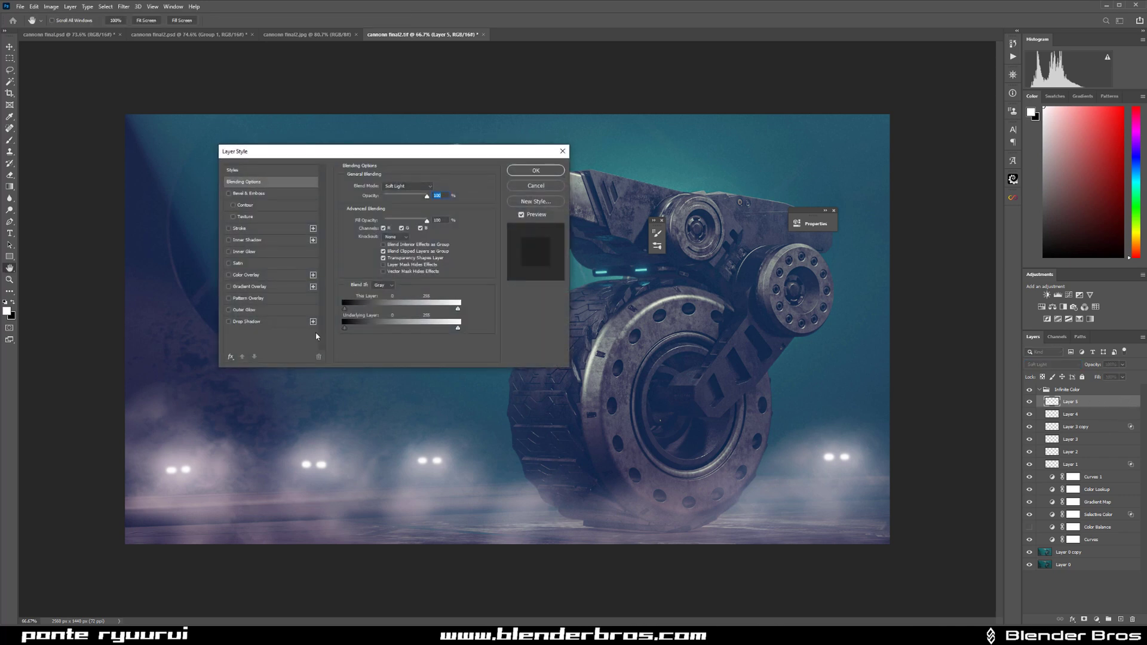
pyautogui.moveTo(345, 328); pyautogui.dragTo(387, 331)
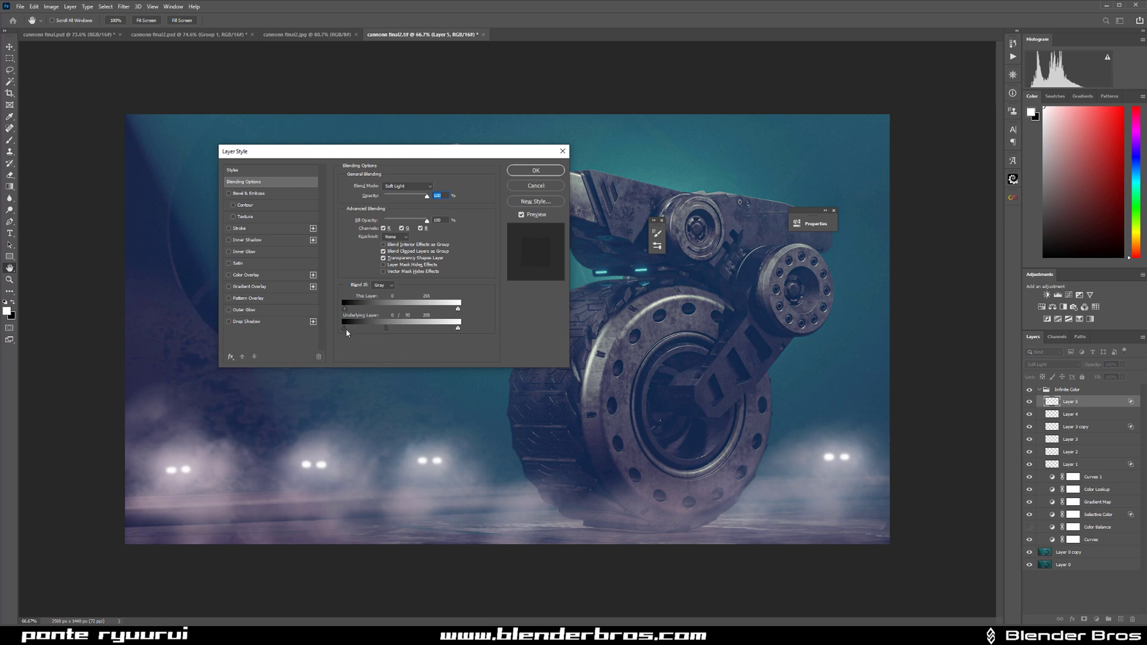
pyautogui.click(536, 171)
pyautogui.click(1030, 402)
pyautogui.click(1030, 402)
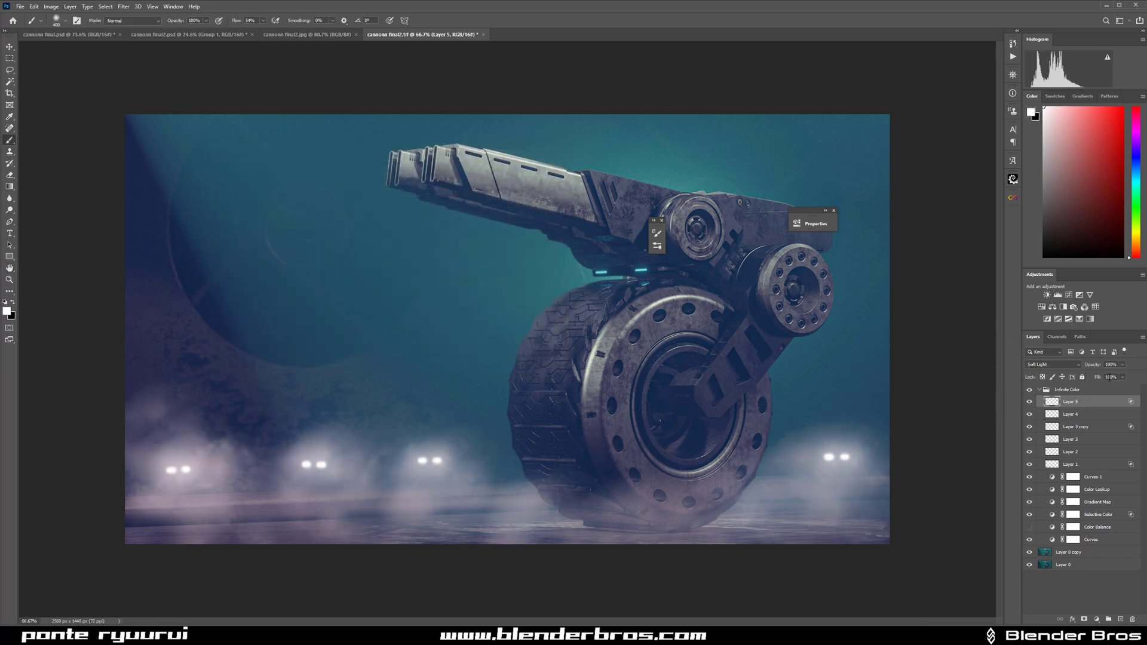
# Step: Try reduced fill values on the large glow layer and return its fill to 100%
pyautogui.write('53')
pyautogui.press('Return')
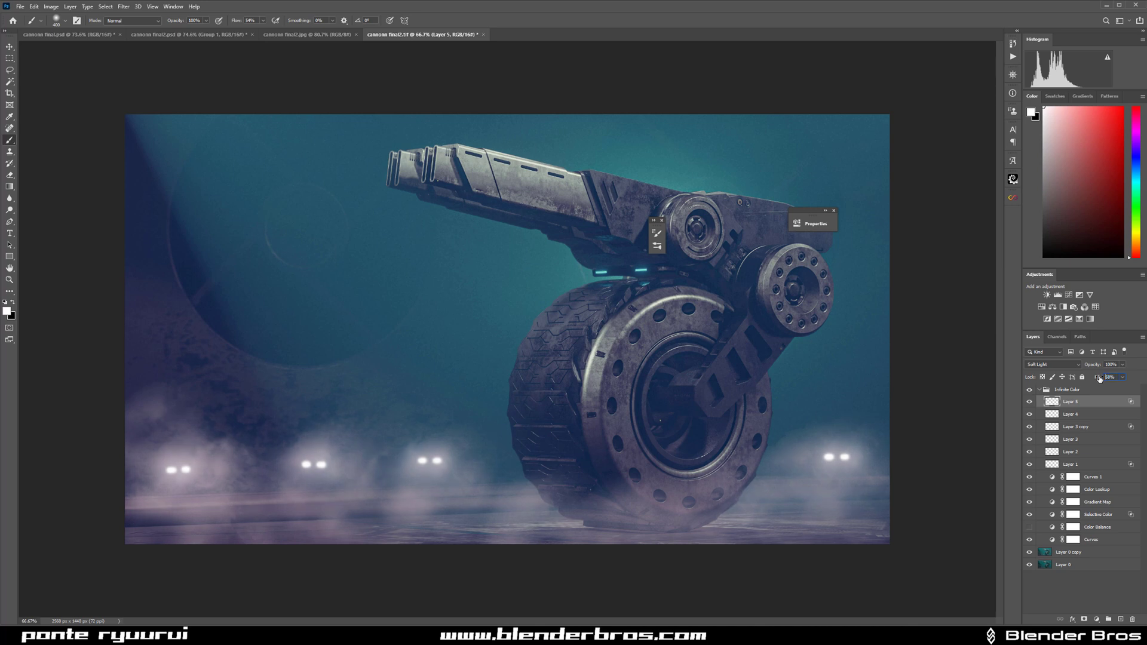
pyautogui.write('99')
pyautogui.press('Return')
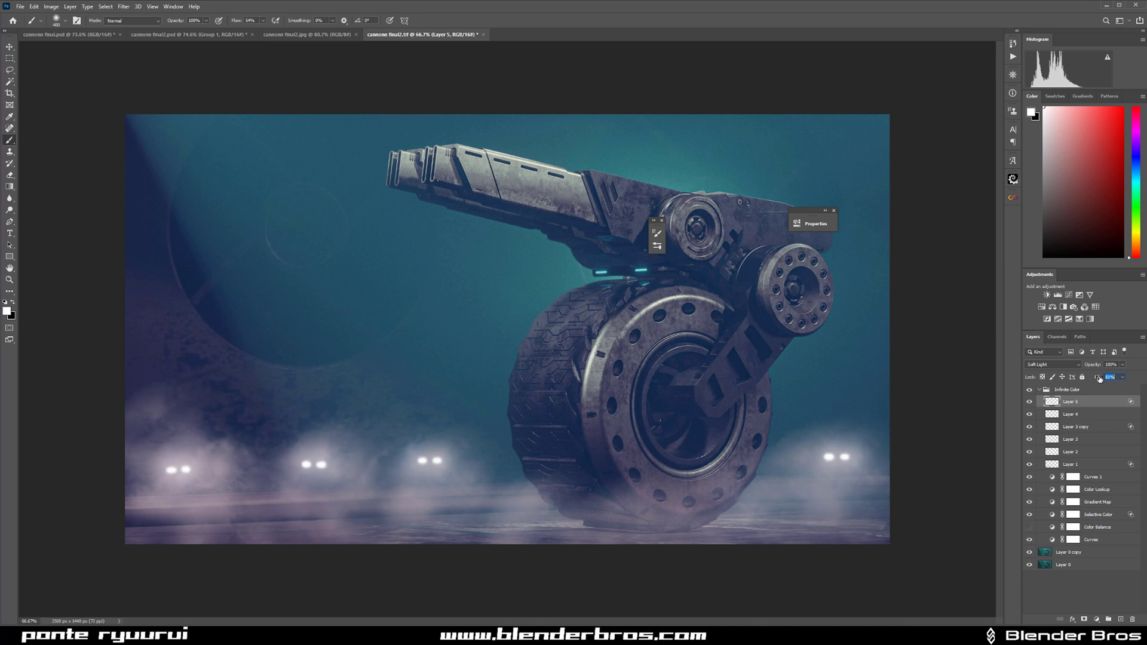
pyautogui.moveTo(1099, 377); pyautogui.dragTo(1138, 389)
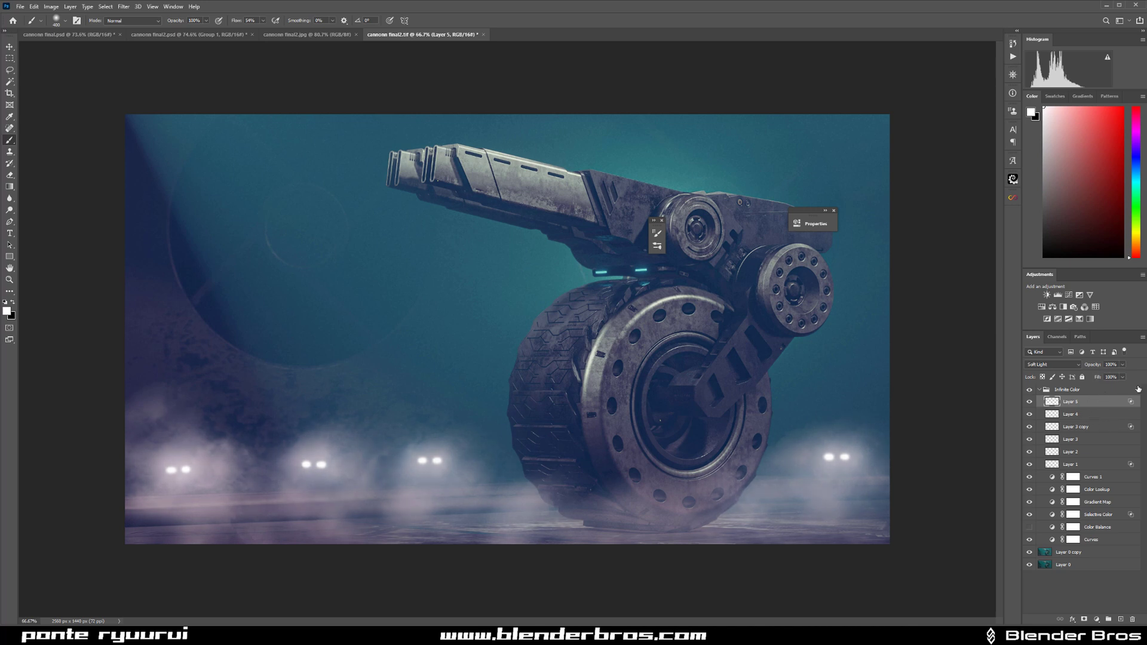
# Step: Compare the image without the smaller glow layer and split that layer's Underlying Layer black Blend If slider
pyautogui.click(1030, 414)
pyautogui.click(1030, 414)
pyautogui.doubleClick(1112, 415)
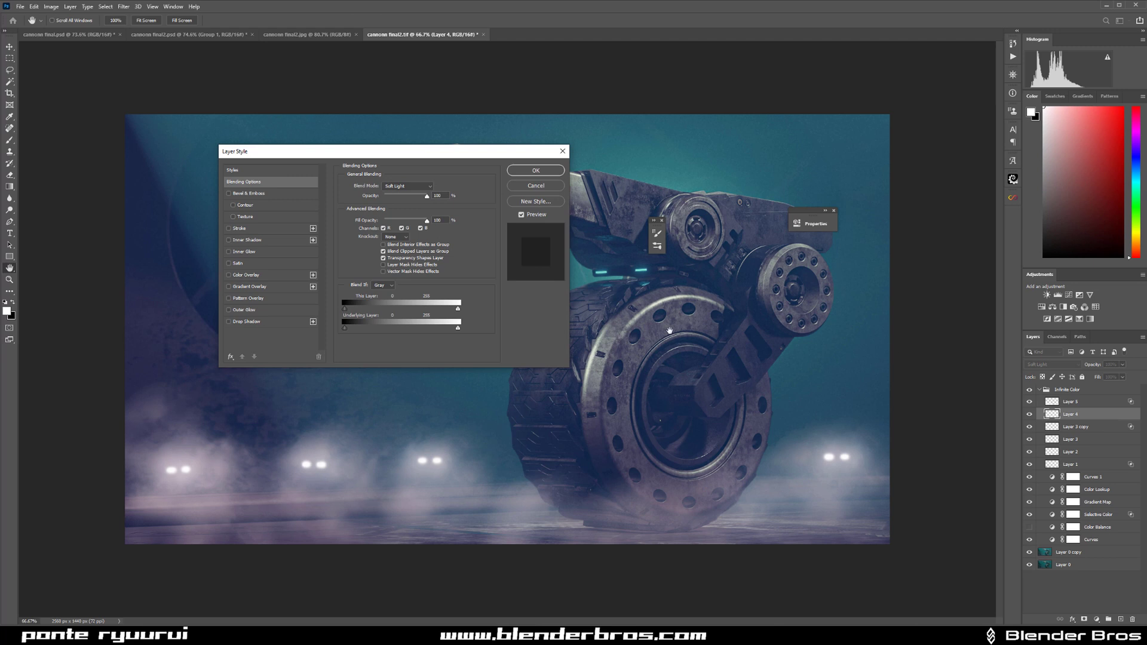
pyautogui.moveTo(346, 328); pyautogui.dragTo(355, 328)
pyautogui.press('Return')
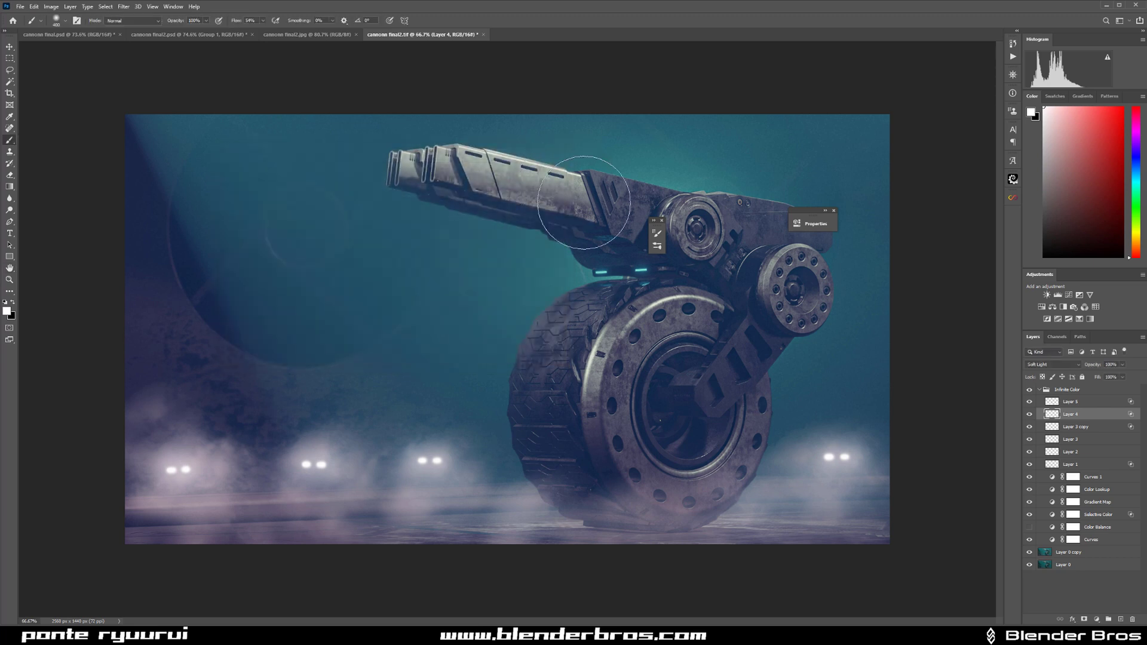
# Step: Compare the graded image with the original render by toggling the visibility of the base layer and everything above it
pyautogui.scroll(-2, 701, 346)
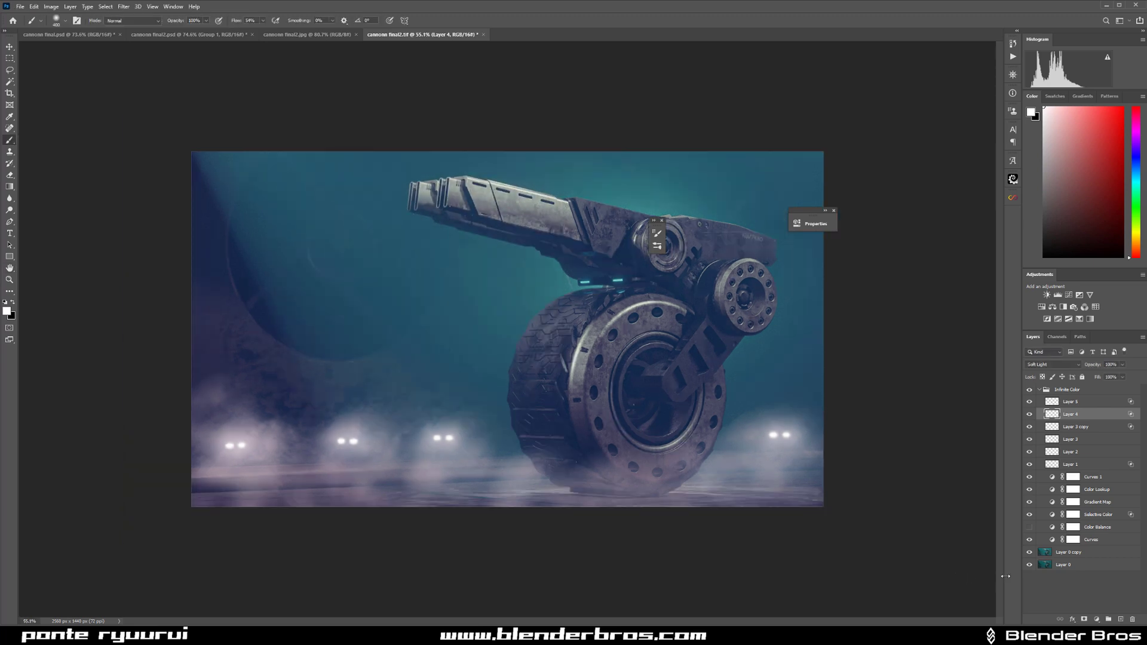
pyautogui.click(1029, 552)
pyautogui.click(1029, 553)
pyautogui.click(1029, 552)
pyautogui.click(1029, 552)
pyautogui.click(1029, 552)
pyautogui.keyDown('alt'); pyautogui.click(1029, 565); pyautogui.keyUp('alt')
pyautogui.keyDown('alt'); pyautogui.click(1028, 567); pyautogui.keyUp('alt')
pyautogui.keyDown('alt'); pyautogui.click(1028, 566); pyautogui.keyUp('alt')
pyautogui.hotkey('ctrl', '+')
pyautogui.scroll(-1, 936, 477)
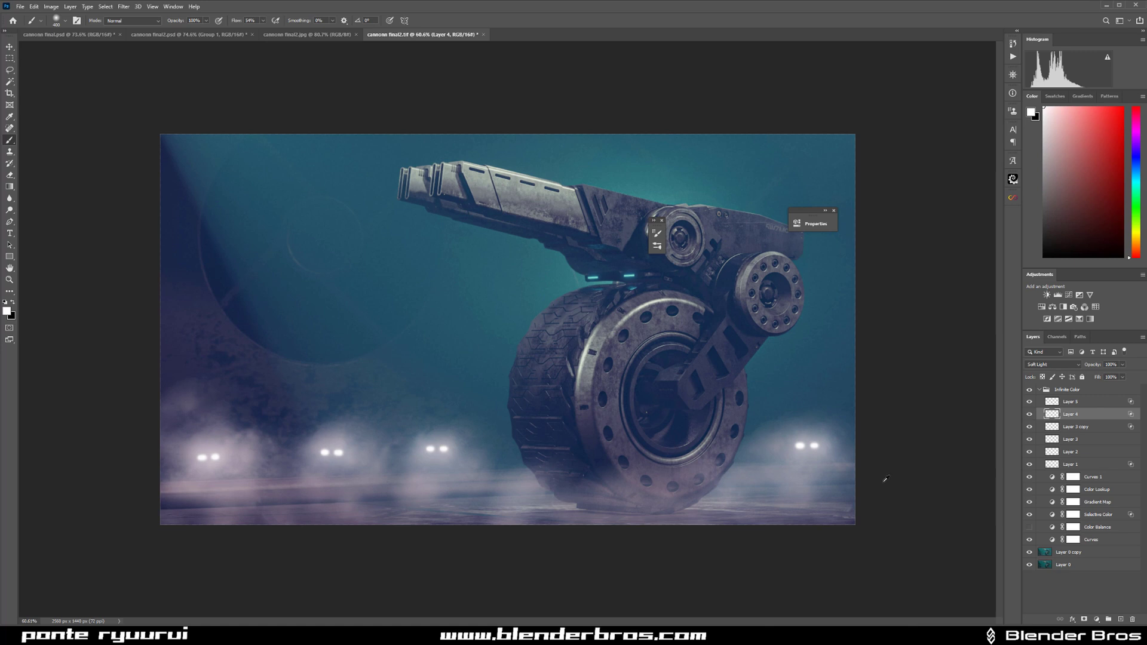
# Step: Choose the Pincel muestreado 7 cloud brush and add a new empty layer at the top of the Infinite Color group
pyautogui.click(1101, 391)
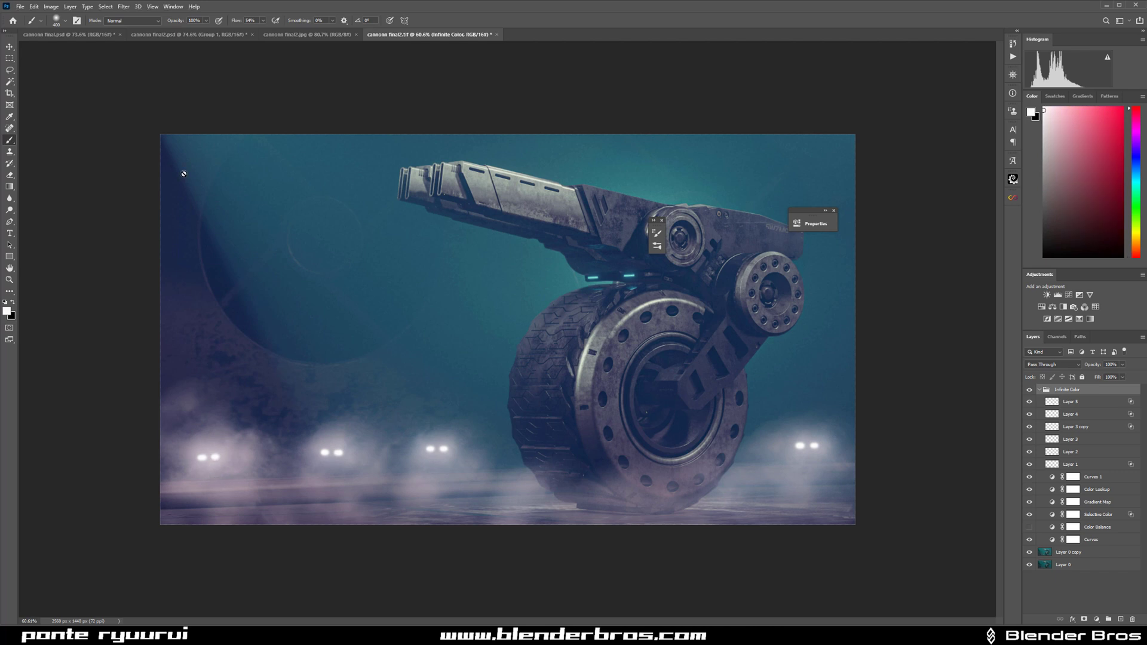
pyautogui.click(64, 21)
pyautogui.click(77, 21)
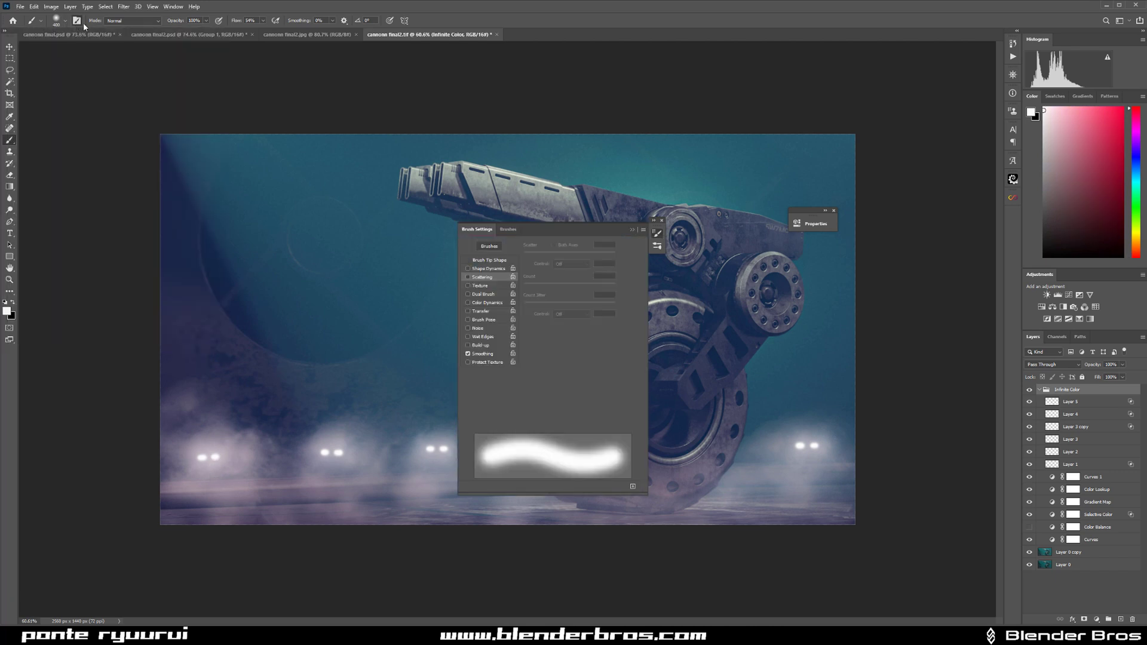
pyautogui.click(478, 270)
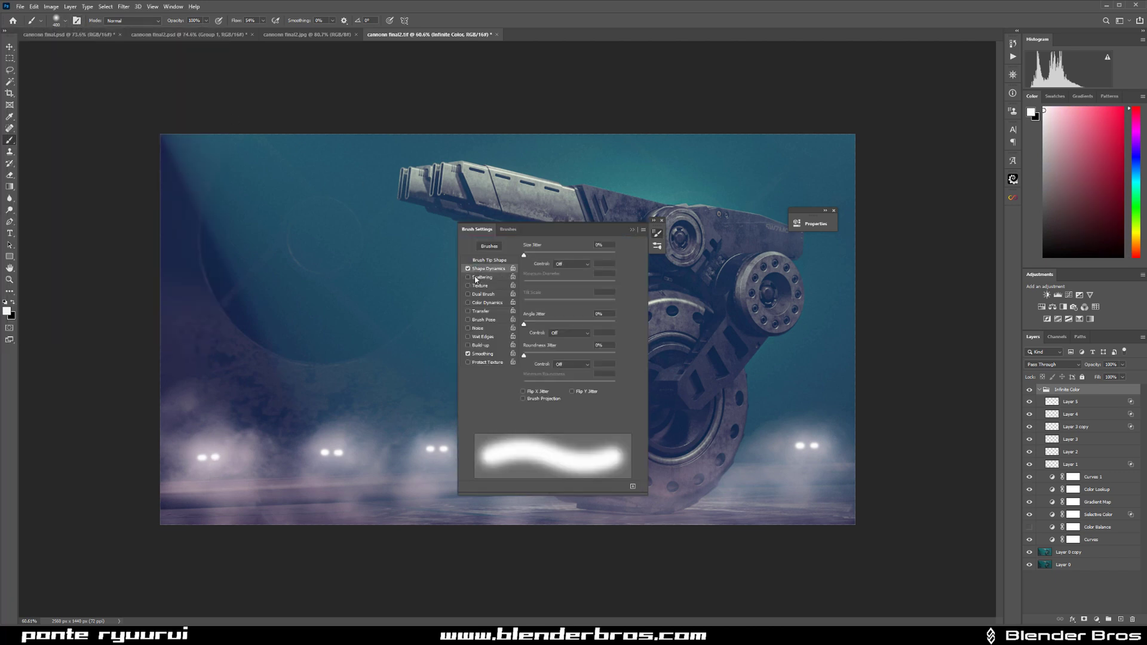
pyautogui.click(508, 229)
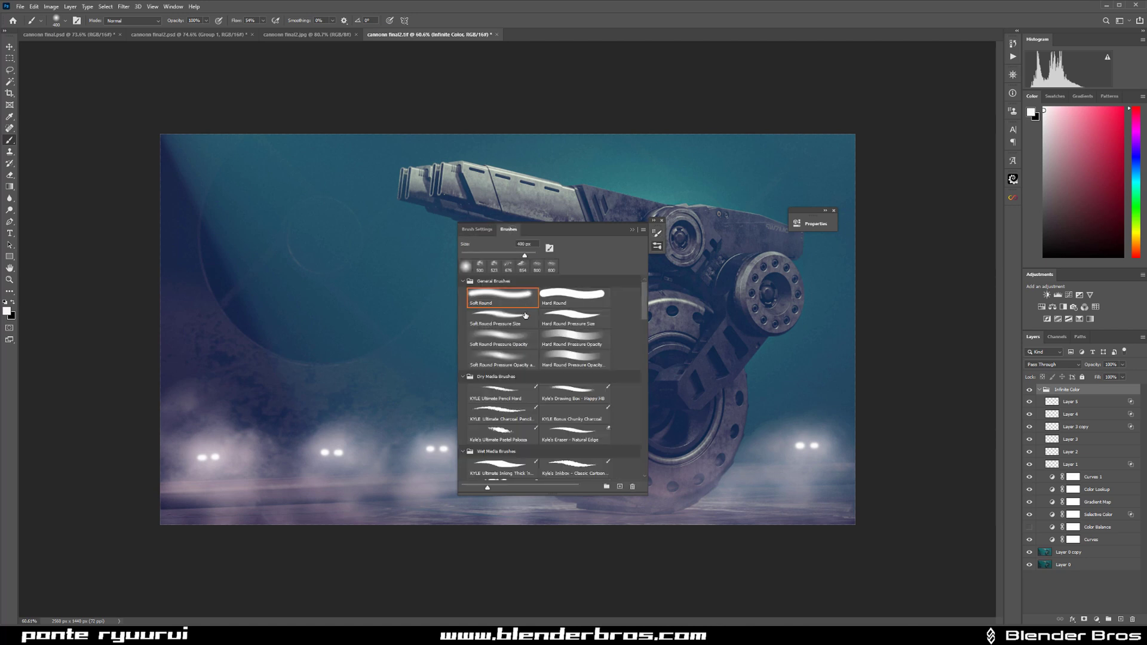
pyautogui.moveTo(643, 303); pyautogui.dragTo(635, 446)
pyautogui.scroll(-2, 635, 445)
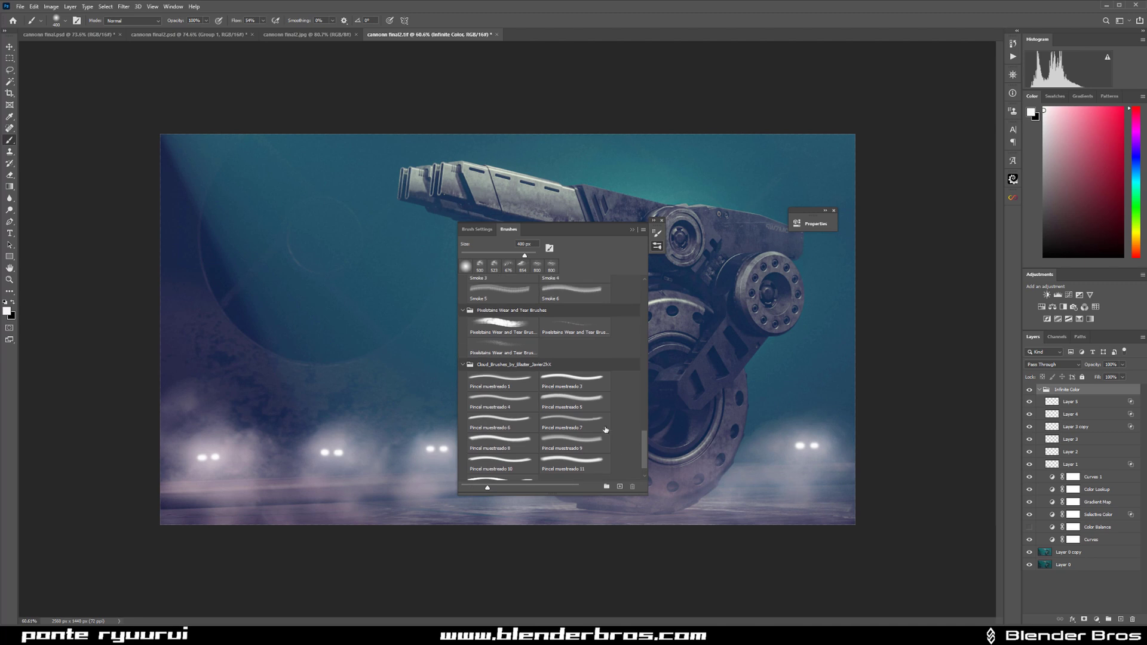
pyautogui.click(577, 408)
pyautogui.click(566, 423)
pyautogui.click(1120, 619)
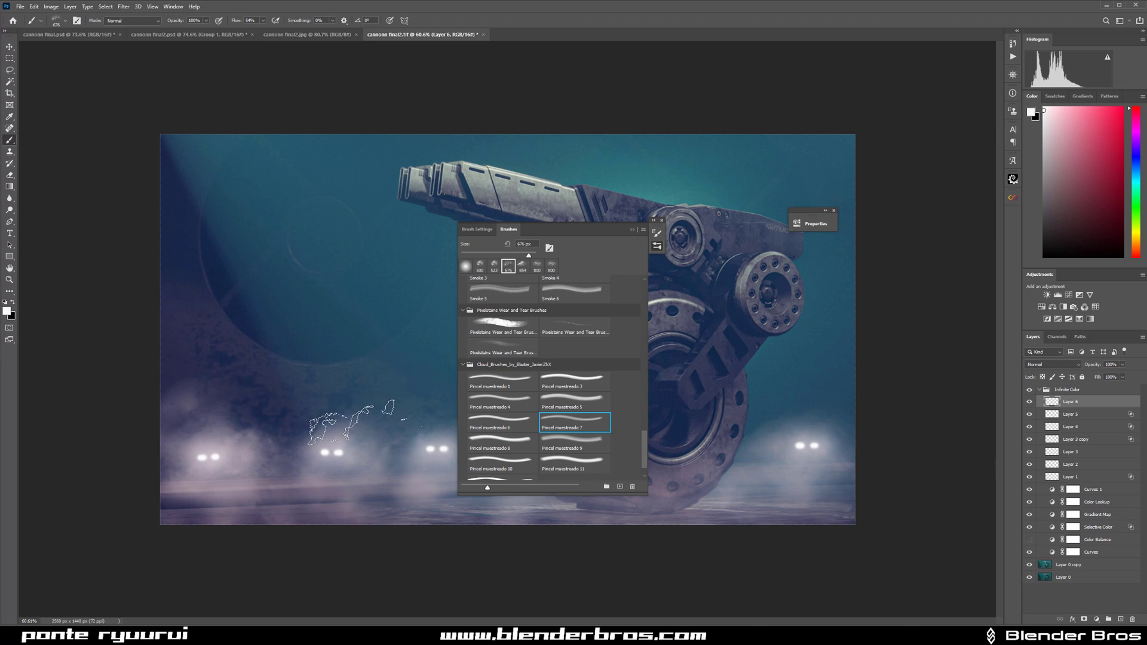
# Step: Try a cloud stamp near the middle background lights with Pincel muestreado 9 enlarged to 1000 px, and undo it
pyautogui.click(574, 443)
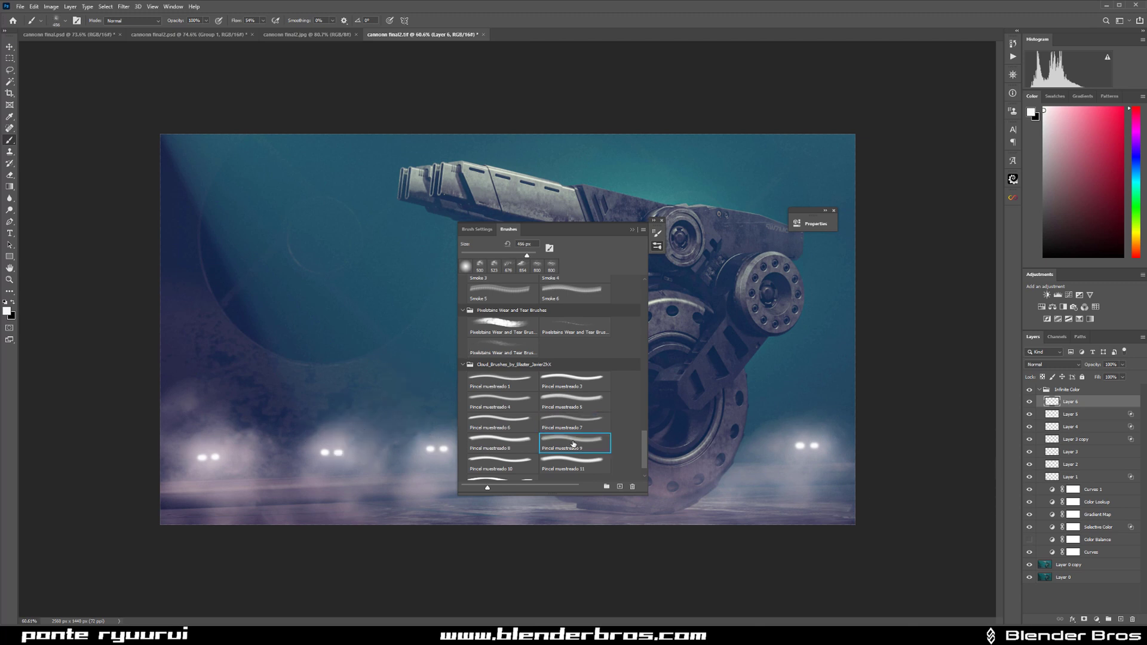
pyautogui.press(']')
pyautogui.press(']')
pyautogui.press(']')
pyautogui.press(']')
pyautogui.press(']')
pyautogui.click(370, 442)
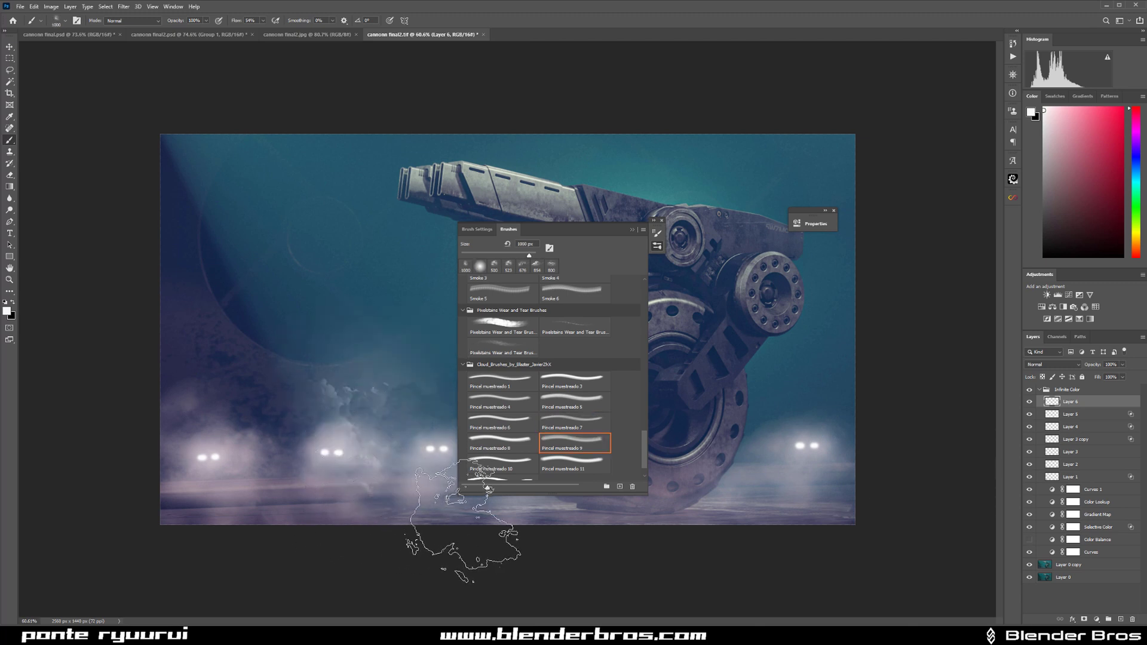
pyautogui.hotkey('ctrl', 'z')
# Step: Stamp white clouds behind the background lights and along the ground on both sides of the cannon using Pincel muestreado 11
pyautogui.click(564, 463)
pyautogui.click(316, 439)
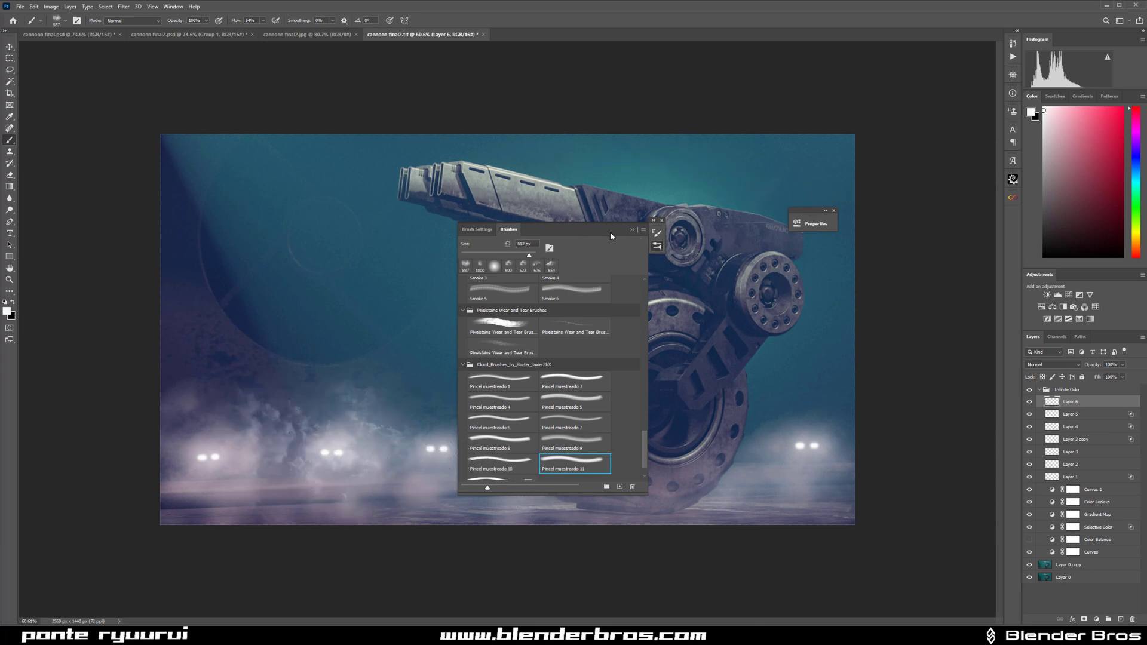
pyautogui.click(635, 232)
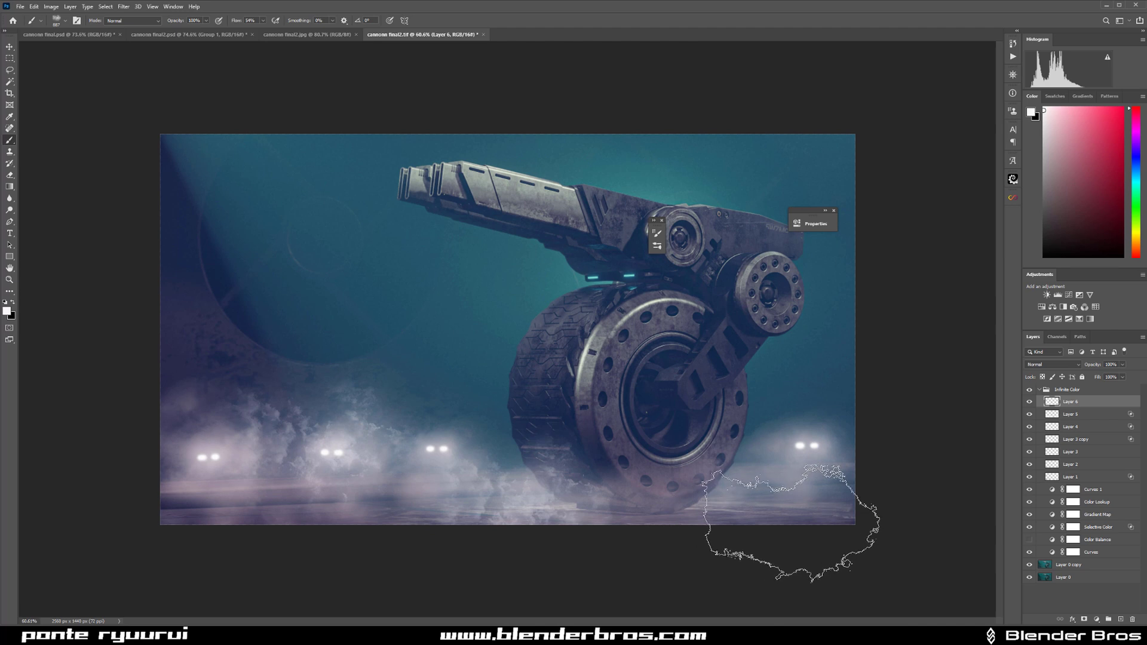
pyautogui.click(854, 376)
pyautogui.click(197, 382)
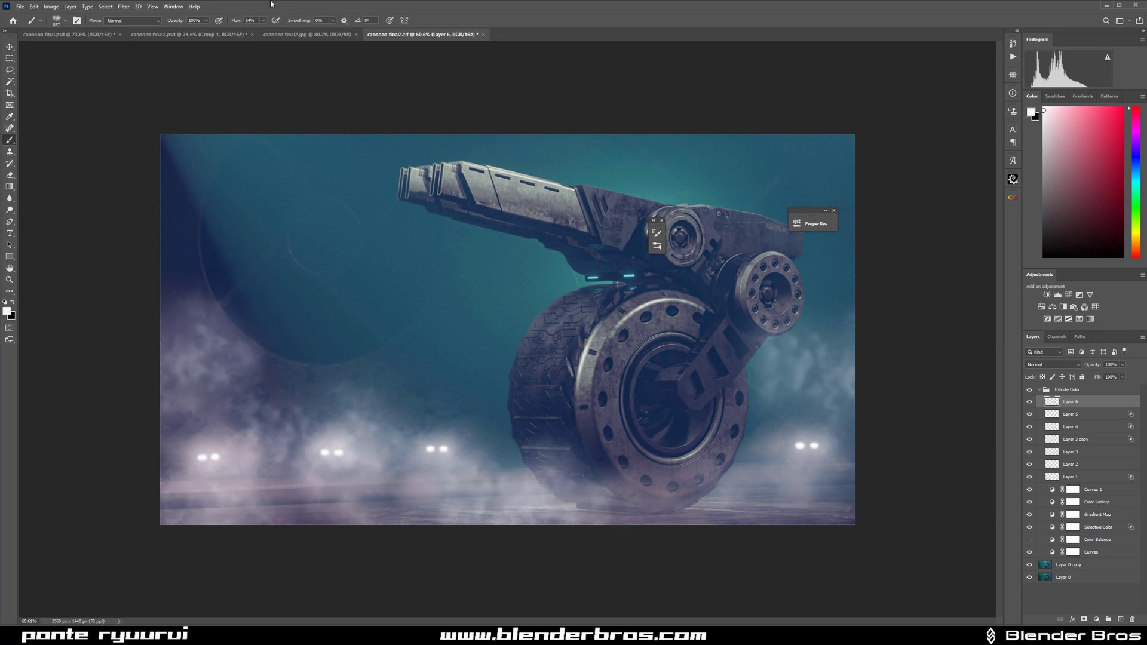
# Step: Lower the cloud layer's fill to about 54% and split its Underlying Layer black Blend If slider to about 0 / 65
pyautogui.moveTo(1098, 377); pyautogui.dragTo(1007, 361)
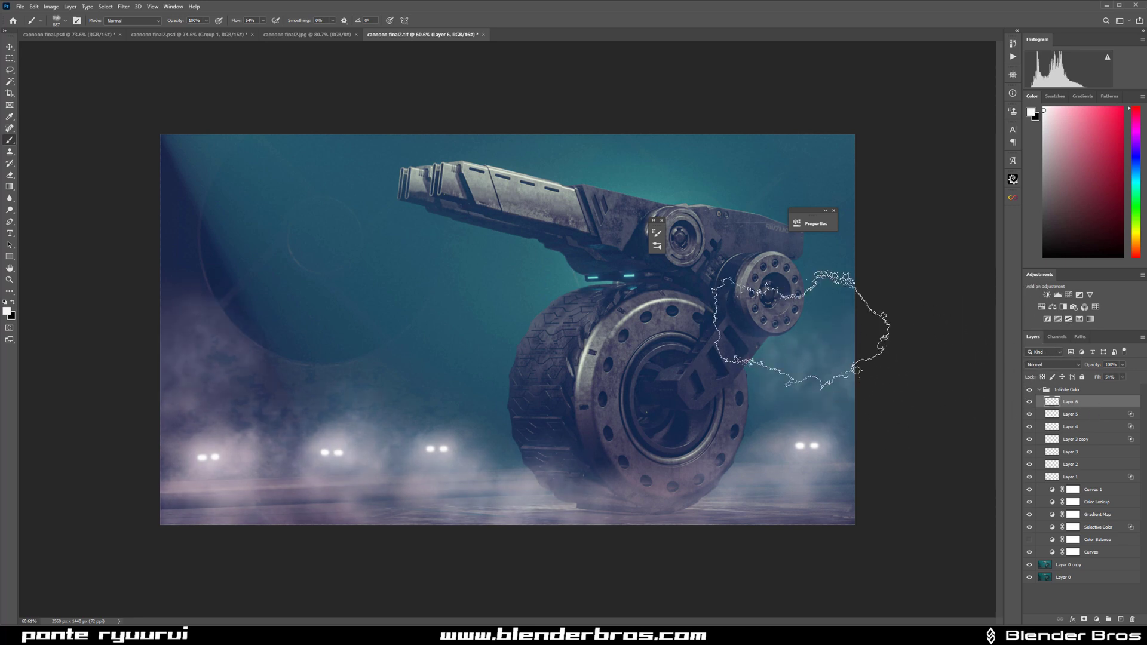
pyautogui.doubleClick(1122, 401)
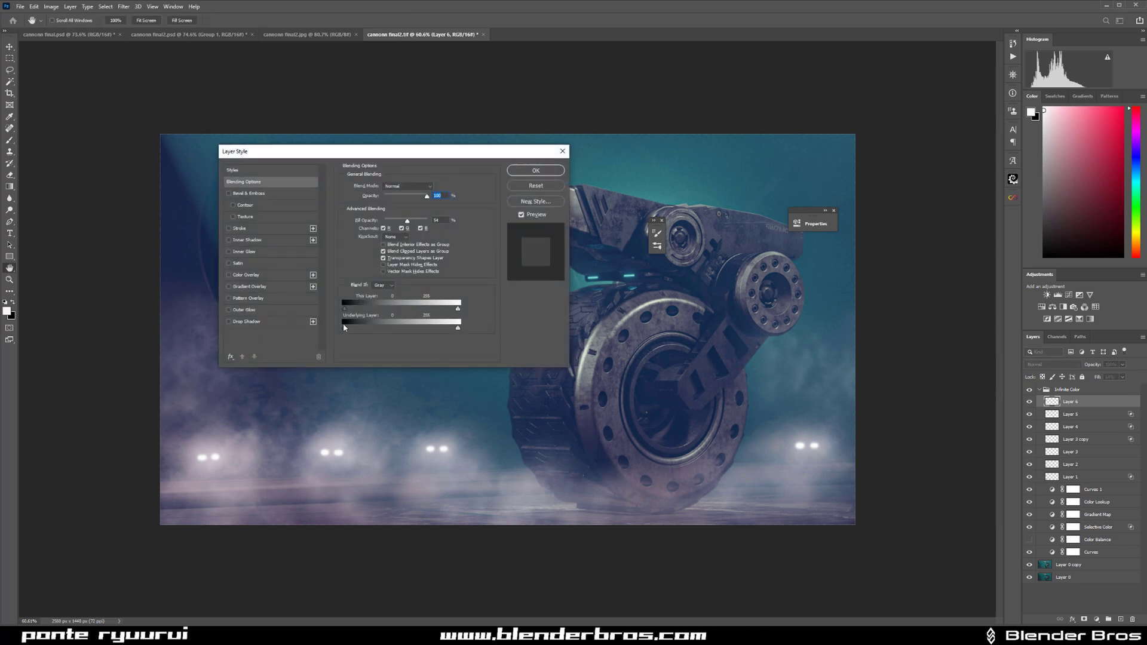
pyautogui.moveTo(353, 332); pyautogui.dragTo(378, 334)
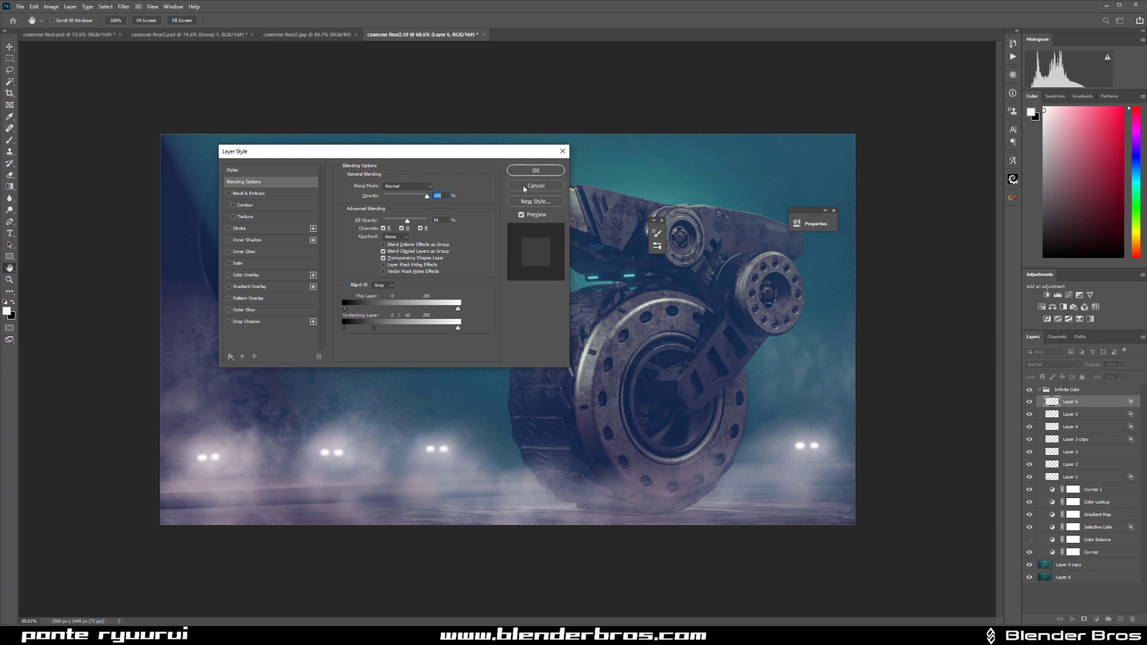
pyautogui.click(536, 170)
# Step: Add a Curves adjustment above the cloud layer and brighten the image by raising input 156 to about output 181
pyautogui.scroll(2, 487, 331)
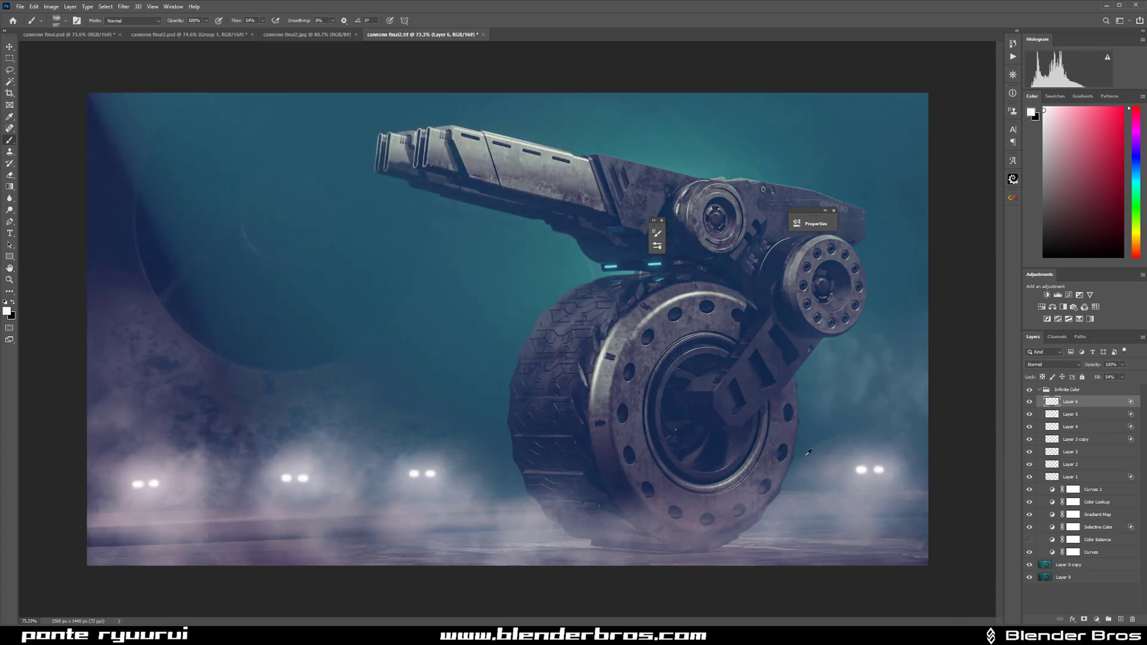
pyautogui.scroll(-1, 448, 328)
pyautogui.click(1069, 294)
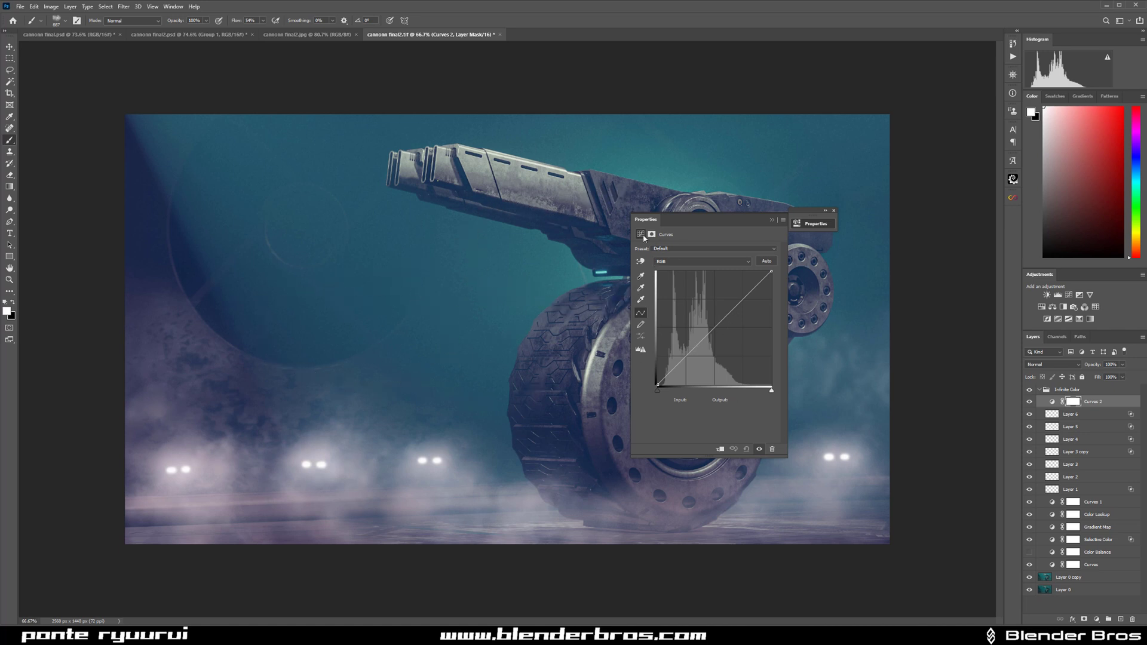
pyautogui.click(642, 260)
pyautogui.click(441, 458)
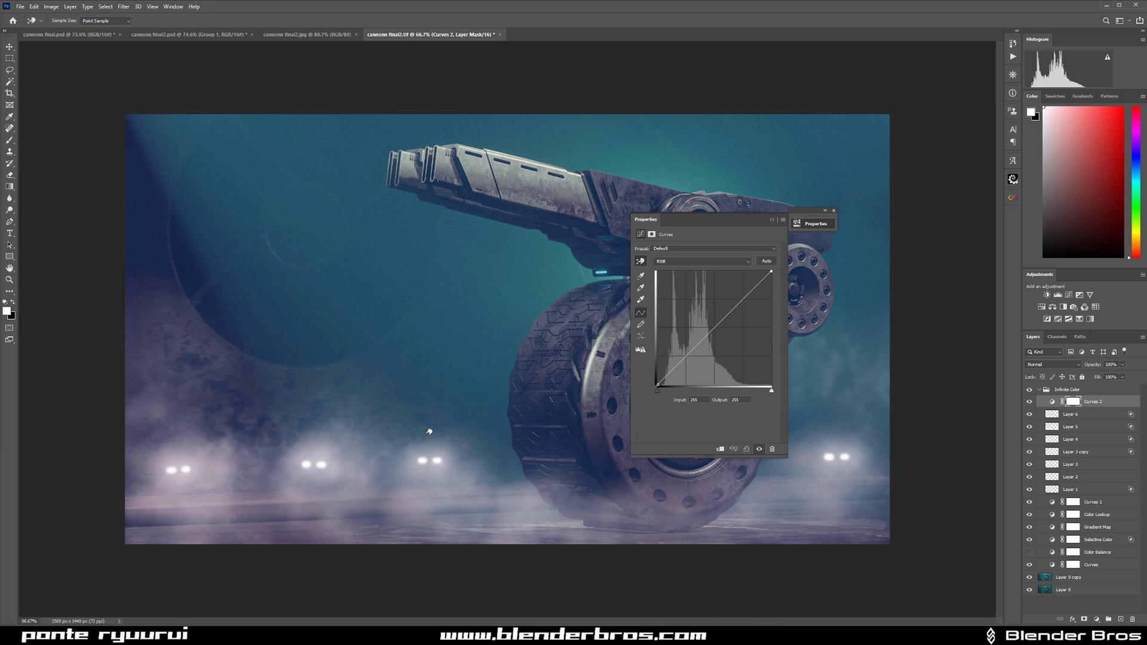
pyautogui.click(440, 451)
pyautogui.moveTo(734, 307); pyautogui.dragTo(727, 304)
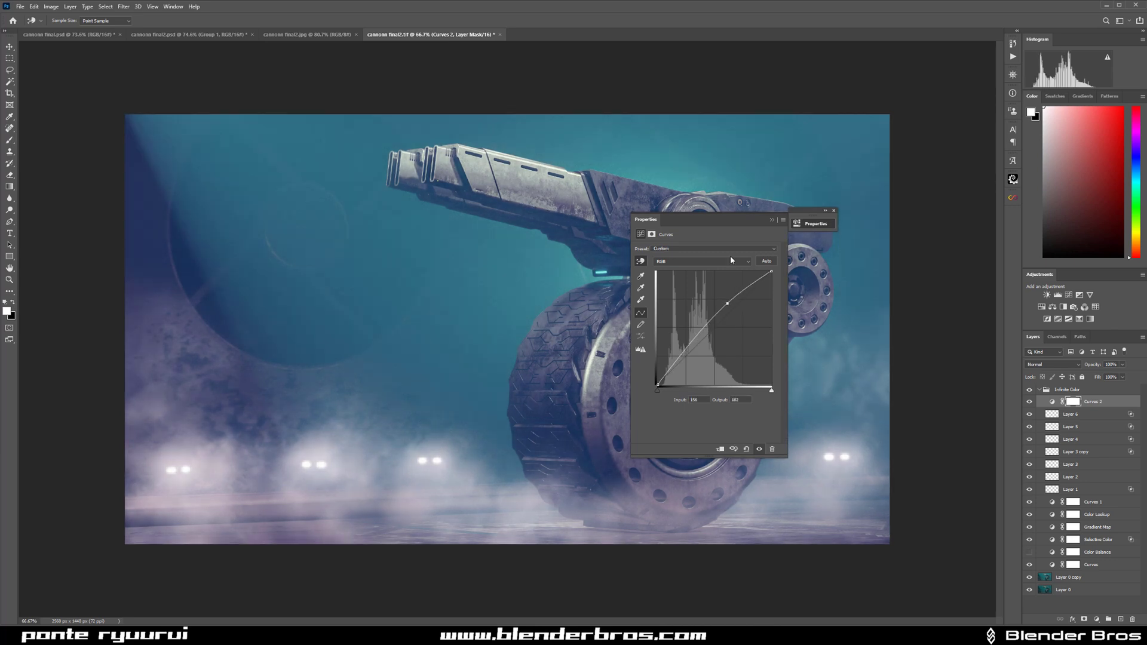
pyautogui.click(773, 221)
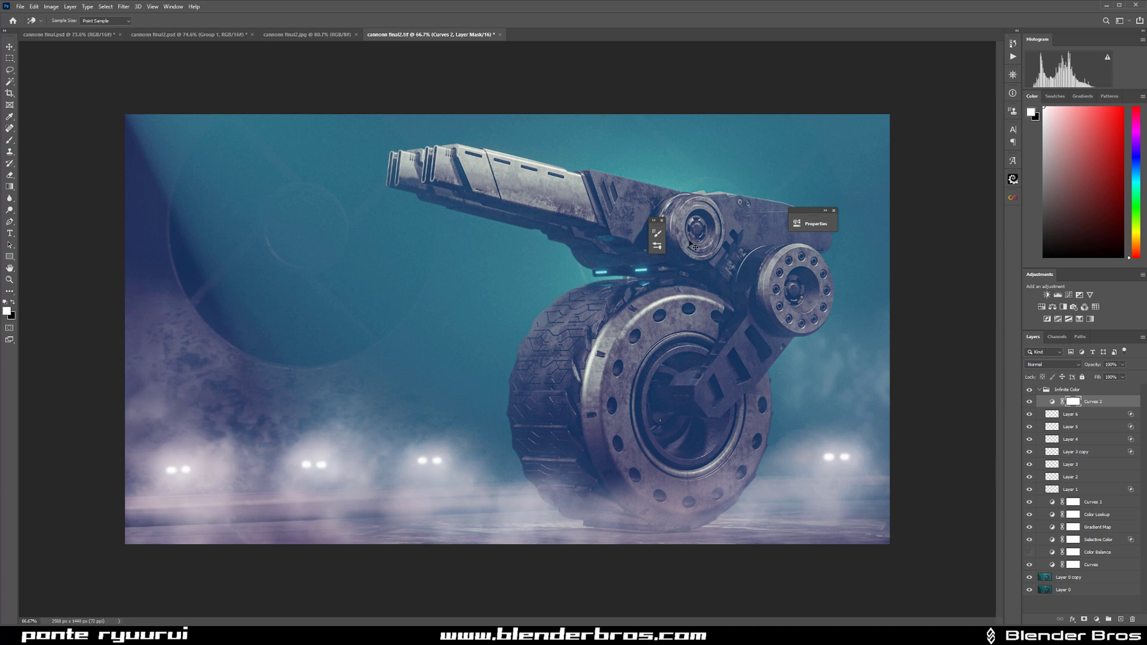
# Step: Invert the new Curves adjustment's mask to black and set its blend mode to Luminosity
pyautogui.hotkey('ctrl', 'i')
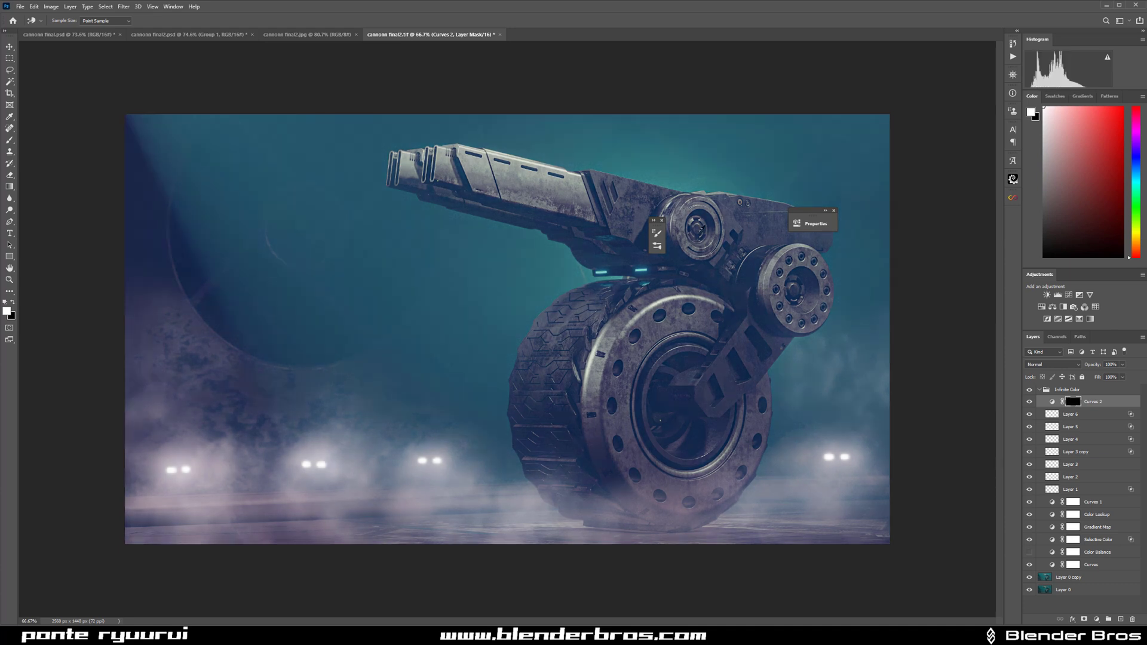
pyautogui.click(1046, 365)
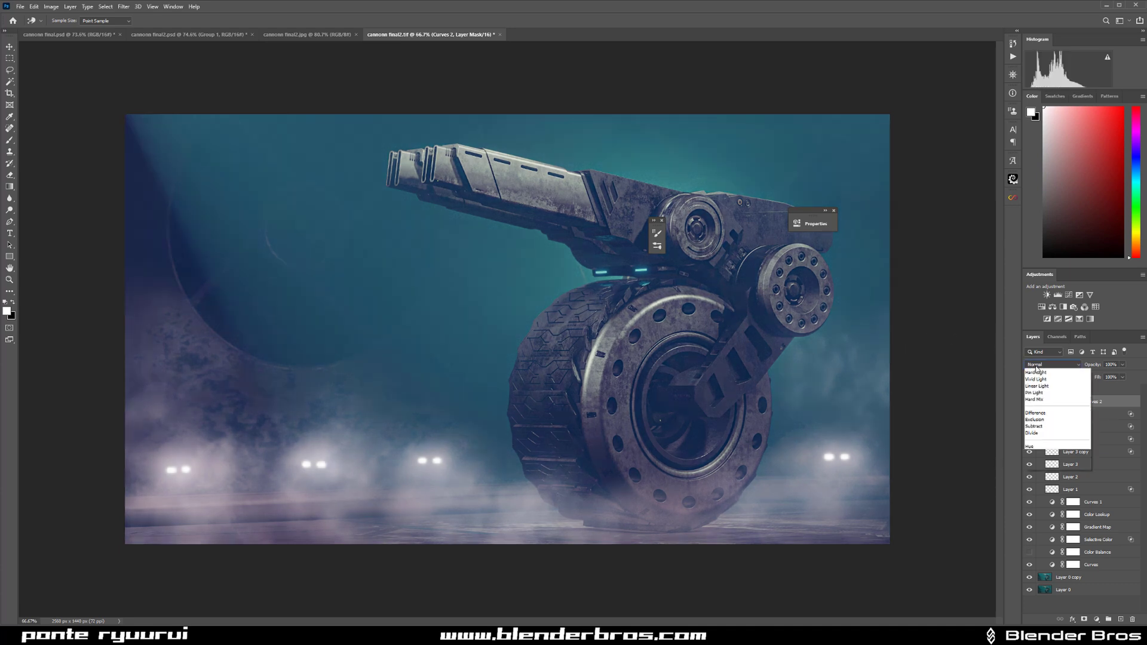
pyautogui.click(1051, 570)
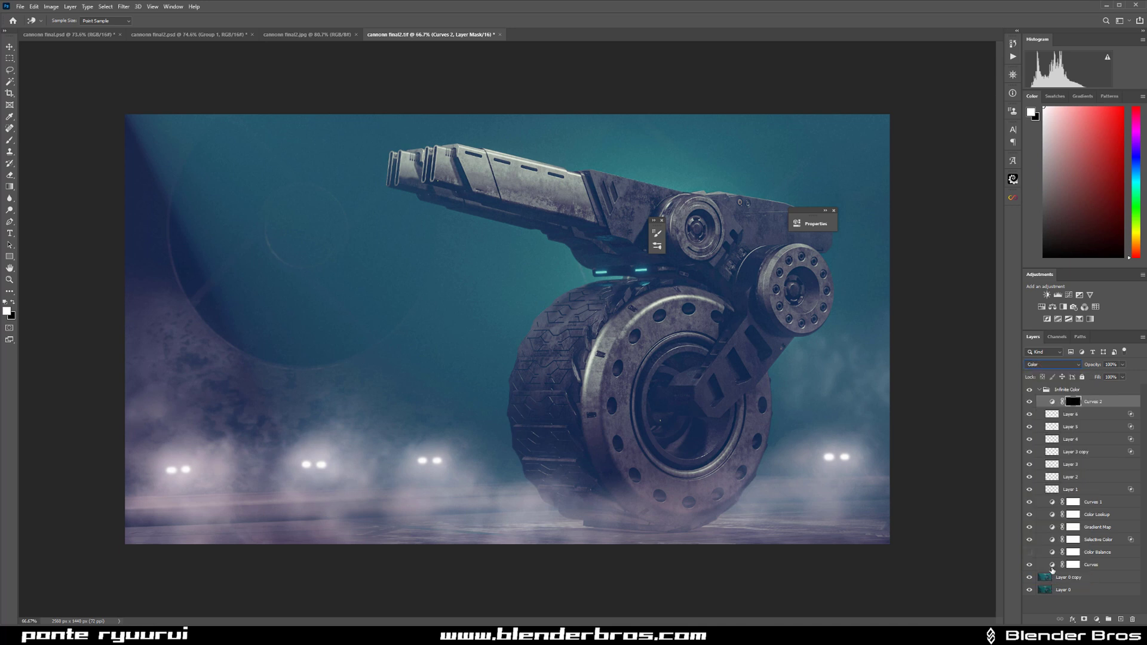
pyautogui.click(1051, 365)
pyautogui.click(1051, 584)
# Step: Switch to the Soft Round brush preset for painting on the Curves mask
pyautogui.press('b')
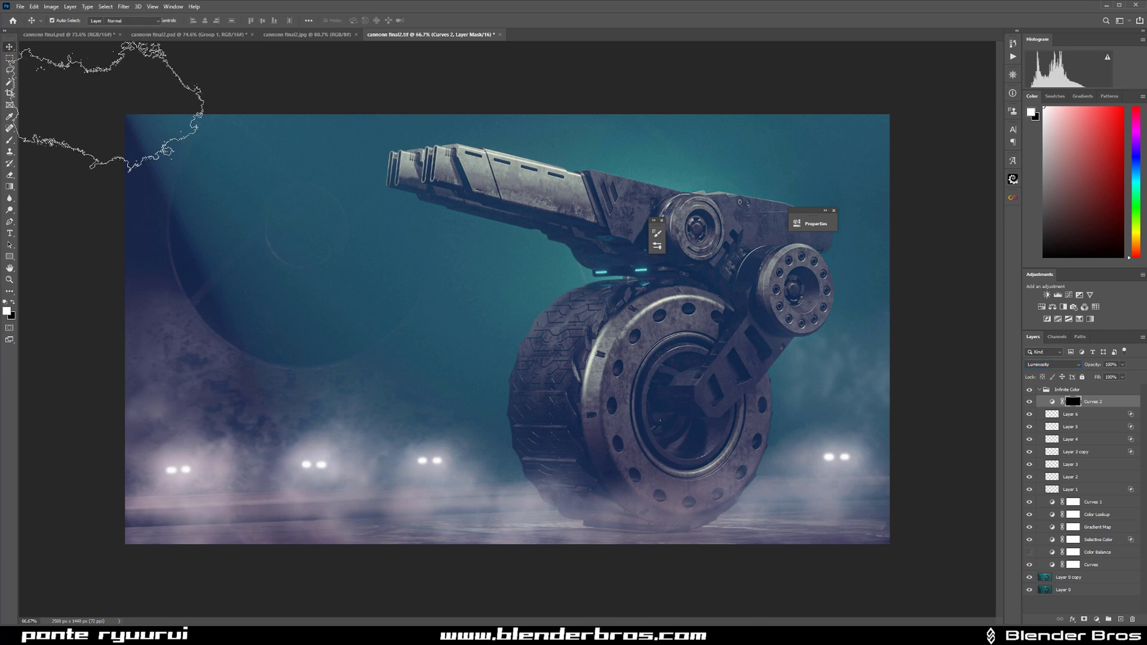
pyautogui.click(77, 21)
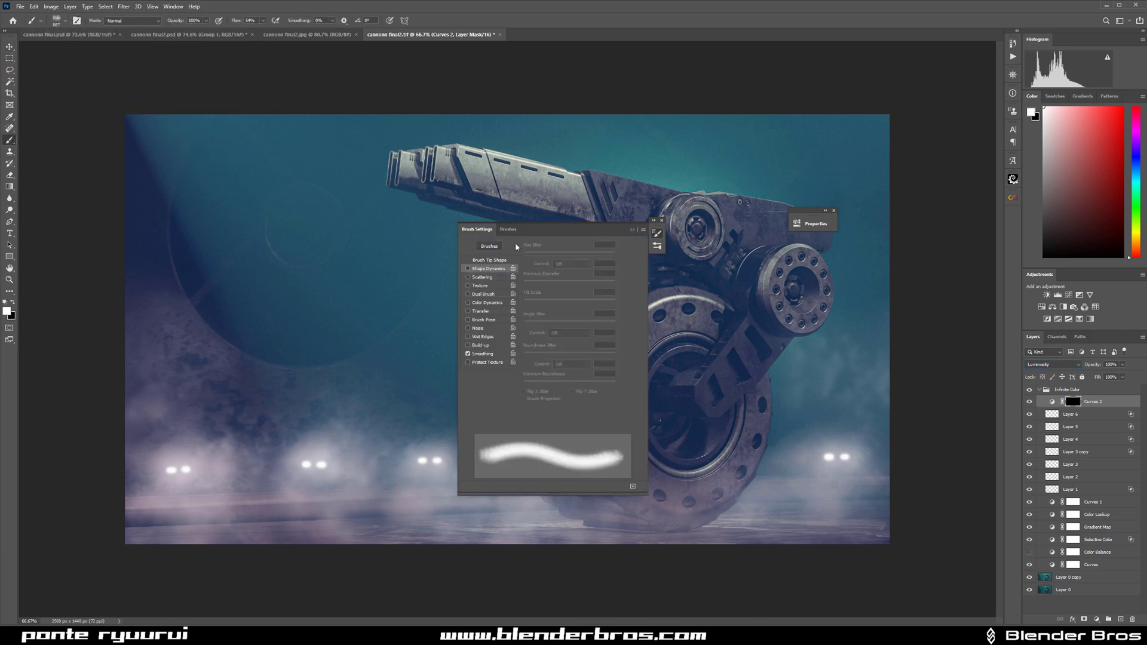
pyautogui.click(508, 230)
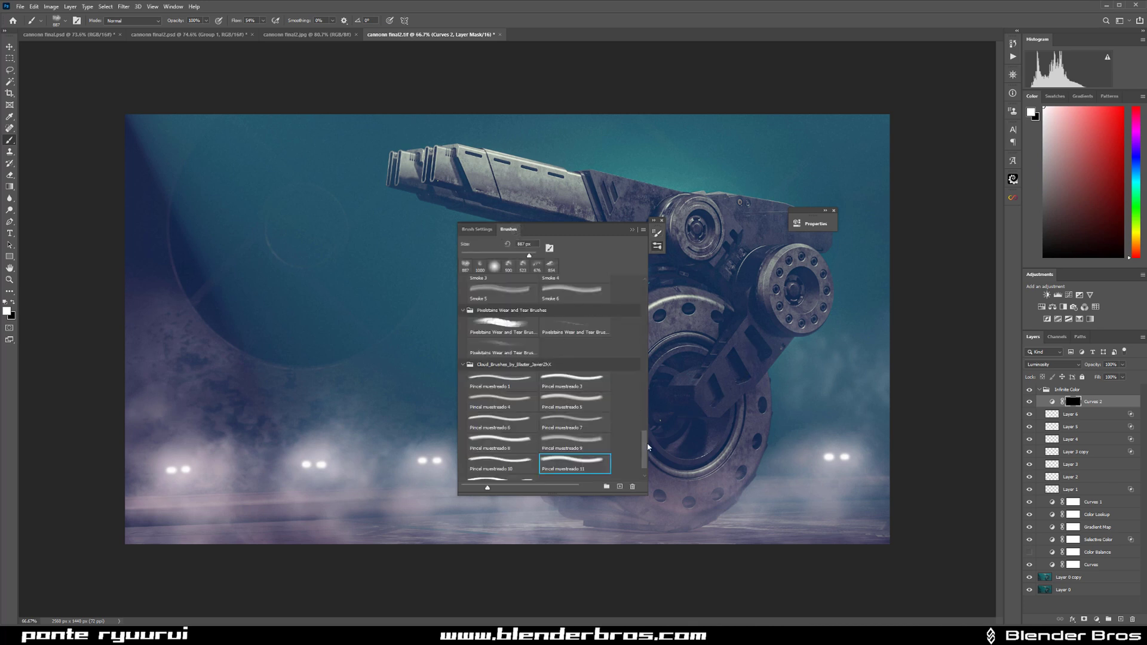
pyautogui.moveTo(646, 444); pyautogui.dragTo(598, 267)
pyautogui.click(537, 290)
pyautogui.click(631, 230)
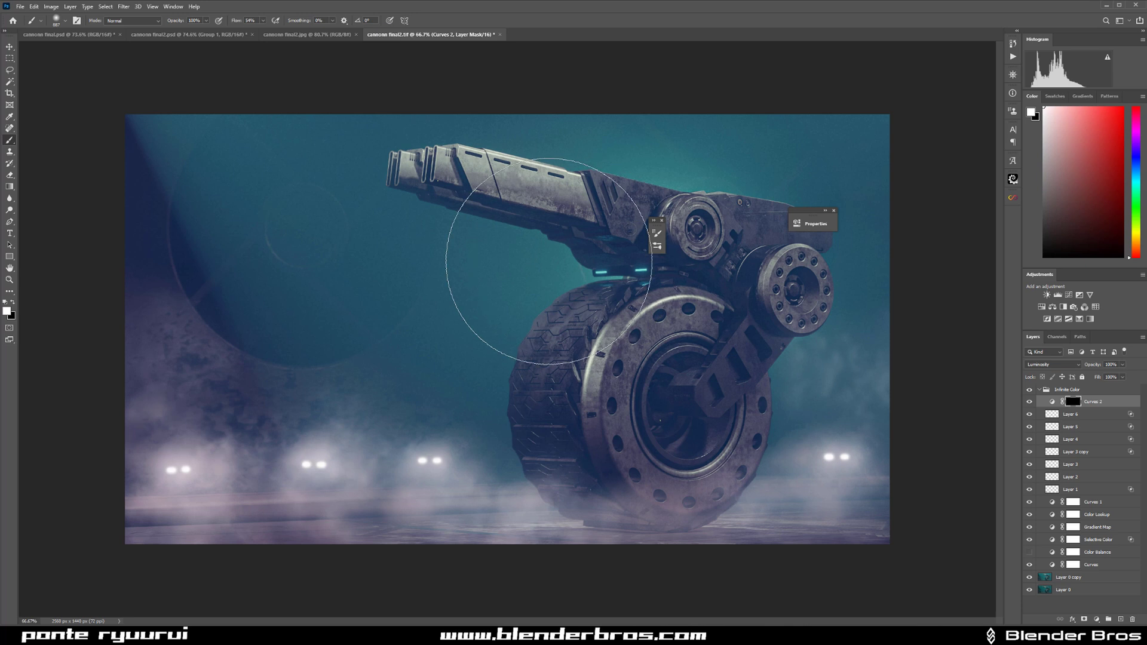
# Step: Paint white on the Curves mask around the background lights and ground smoke, reducing the brush size after the first stroke
pyautogui.moveTo(218, 447)
pyautogui.mouseDown()
pyautogui.moveTo(179, 454)
pyautogui.moveTo(181, 479)
pyautogui.moveTo(159, 451)
pyautogui.moveTo(251, 499)
pyautogui.mouseUp()
pyautogui.press('[')
pyautogui.press('[')
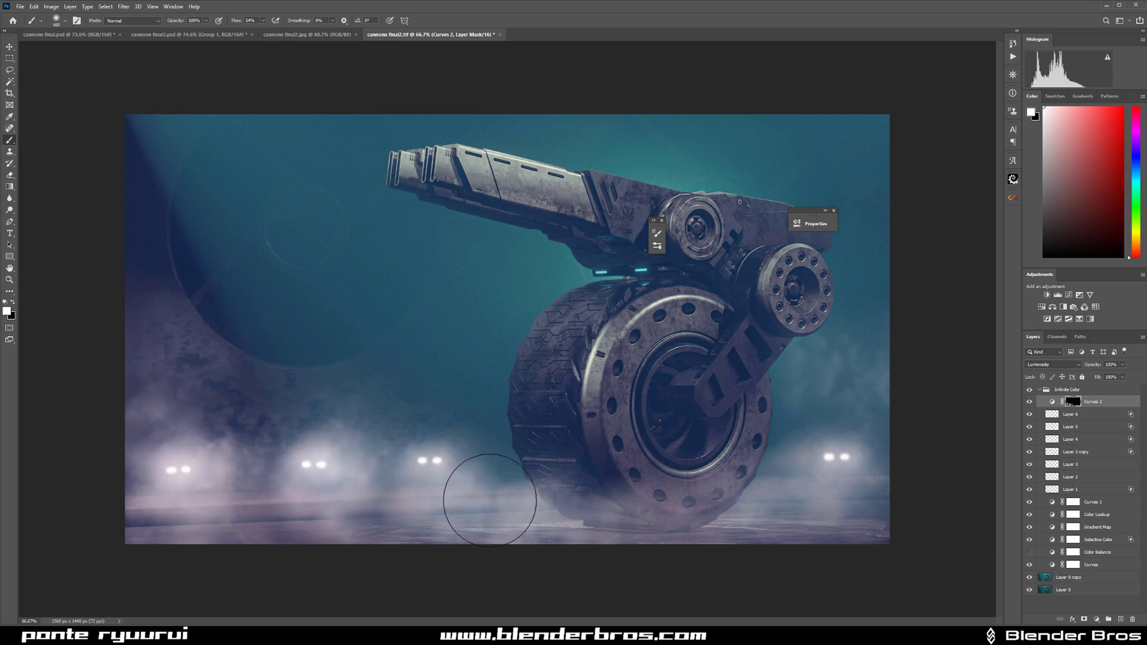
pyautogui.moveTo(854, 478)
pyautogui.mouseDown()
pyautogui.moveTo(844, 378)
pyautogui.moveTo(799, 525)
pyautogui.mouseUp()
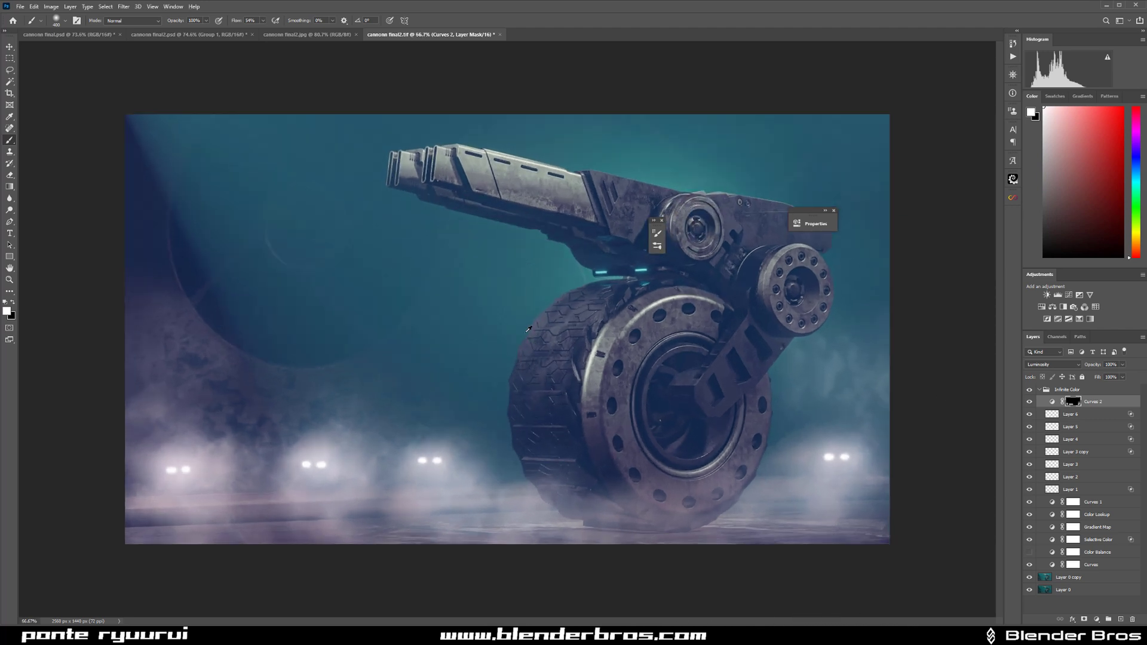
# Step: On a new top layer, paint white cores over the two cyan light strips under the cannon with a small soft brush
pyautogui.press('[')
pyautogui.press('[')
pyautogui.press('[')
pyautogui.press('[')
pyautogui.press('[')
pyautogui.press('[')
pyautogui.press('[')
pyautogui.press('[')
pyautogui.press('[')
pyautogui.press('[')
pyautogui.click(1121, 620)
pyautogui.scroll(8, 623, 260)
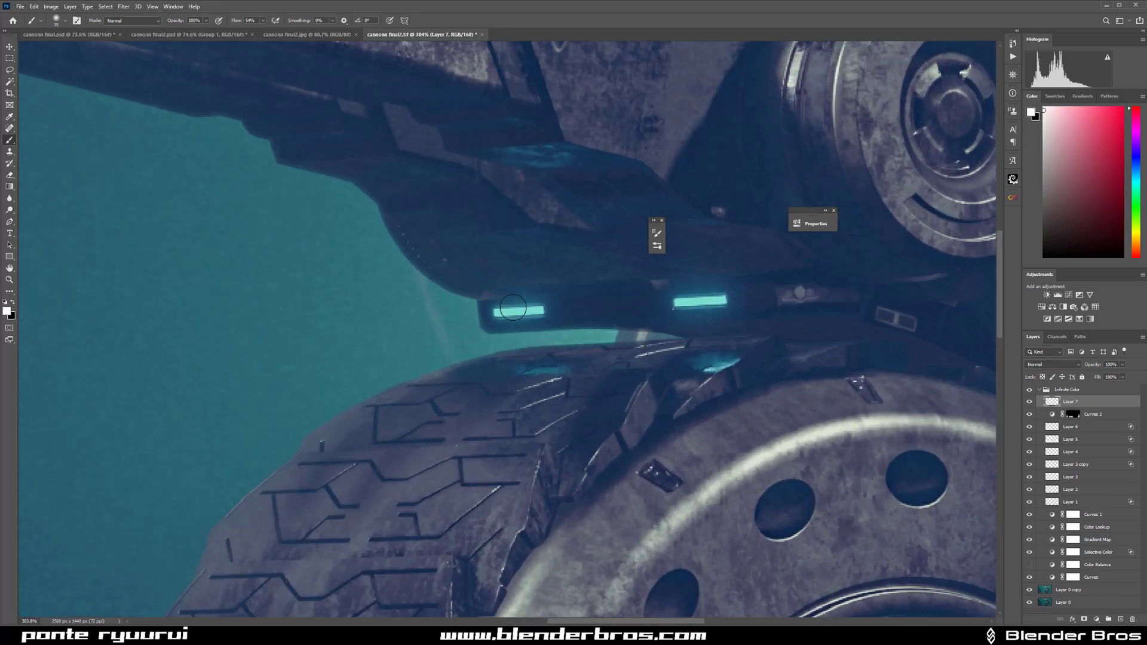
pyautogui.press('[')
pyautogui.press('[')
pyautogui.press('[')
pyautogui.press('[')
pyautogui.click(495, 313)
pyautogui.press(']')
pyautogui.moveTo(500, 313); pyautogui.dragTo(546, 311)
pyautogui.moveTo(661, 308); pyautogui.dragTo(730, 302)
# Step: Set the light-core layer to Linear Dodge (Add) and split its Underlying Layer black Blend If slider to about 0 / 66
pyautogui.click(1059, 364)
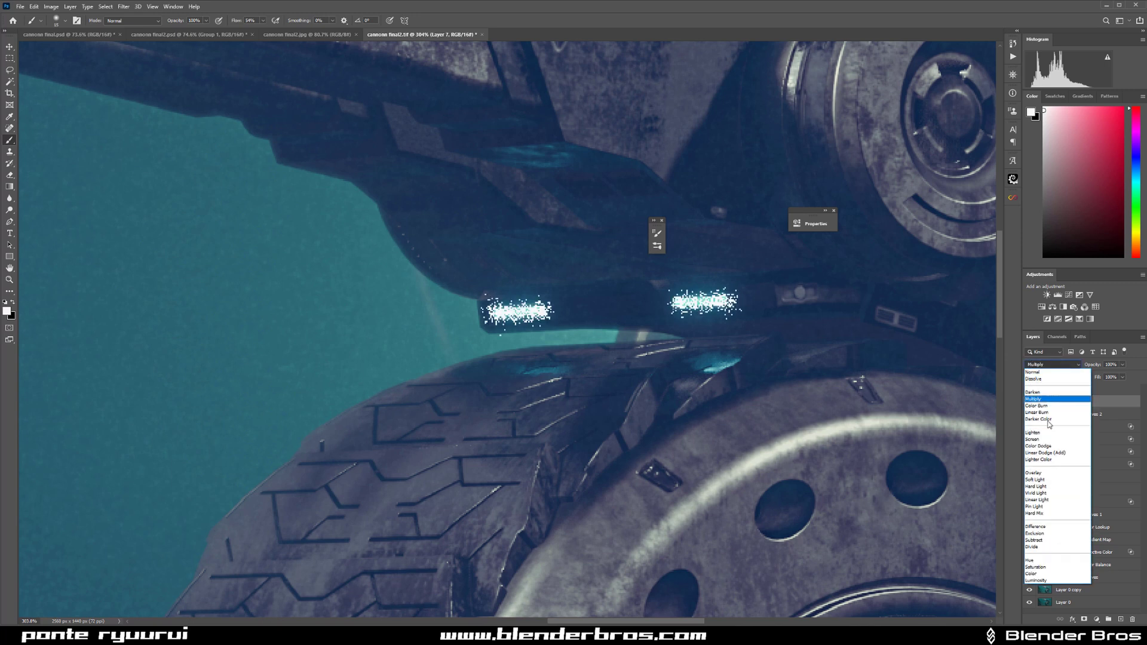
pyautogui.click(1048, 451)
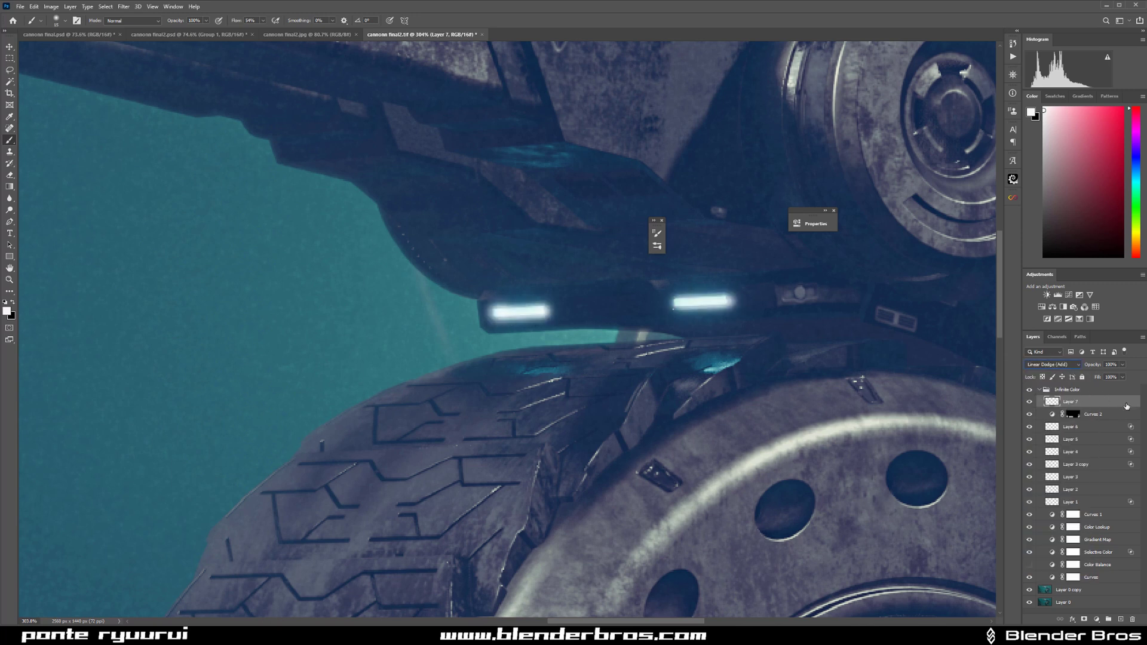
pyautogui.doubleClick(1126, 406)
pyautogui.moveTo(350, 328); pyautogui.dragTo(353, 328)
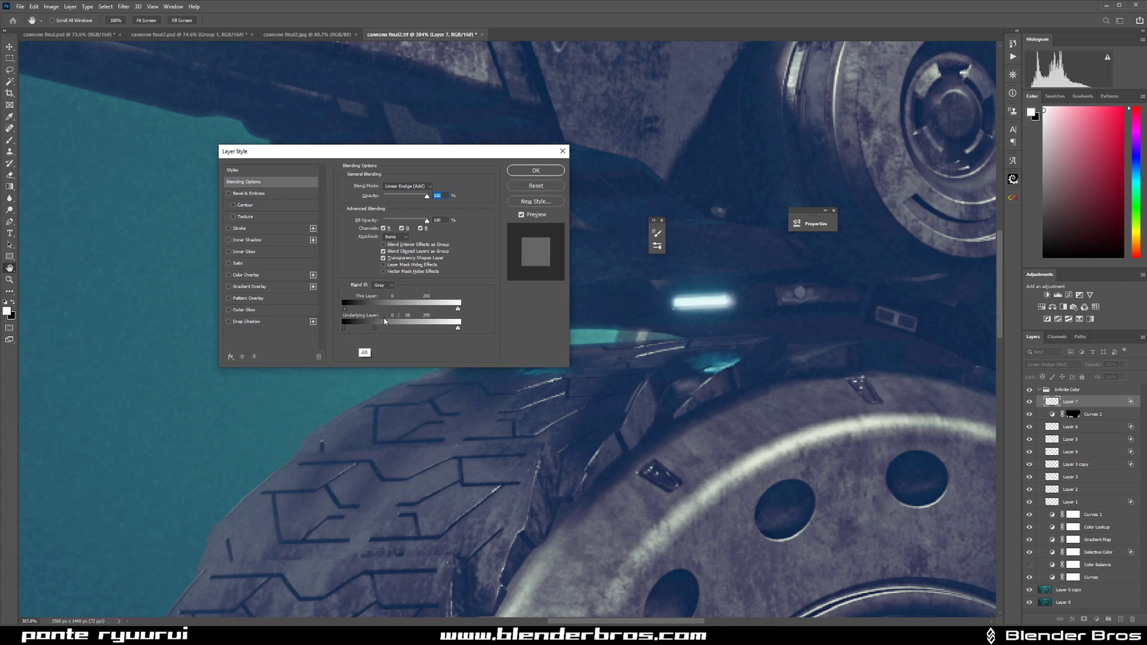
pyautogui.click(536, 170)
# Step: On another new layer, paint soft white halos around both light strips with a larger soft brush
pyautogui.press('b')
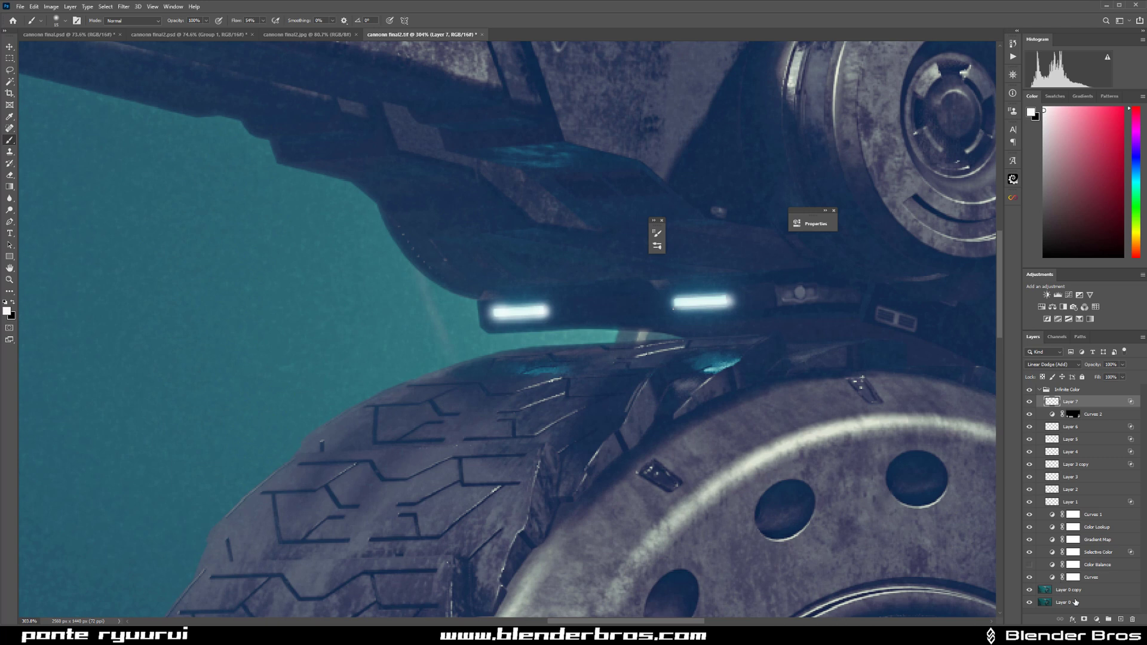
pyautogui.click(1120, 619)
pyautogui.press(']')
pyautogui.press(']')
pyautogui.press(']')
pyautogui.press(']')
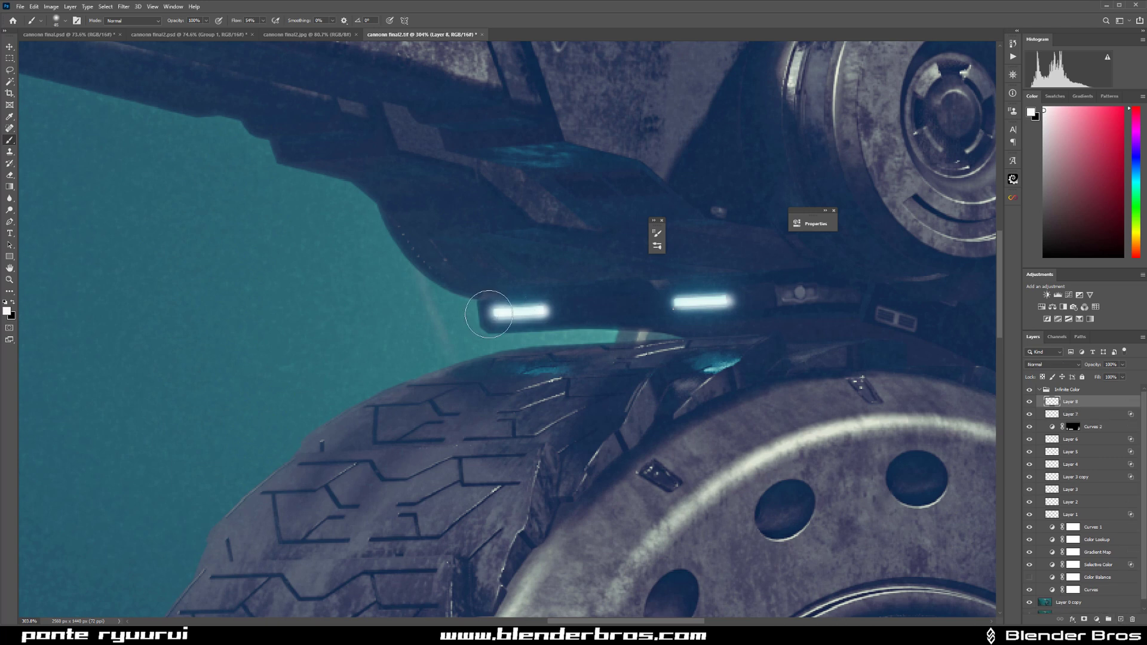
pyautogui.moveTo(498, 314); pyautogui.dragTo(534, 312)
pyautogui.moveTo(687, 305); pyautogui.dragTo(765, 323)
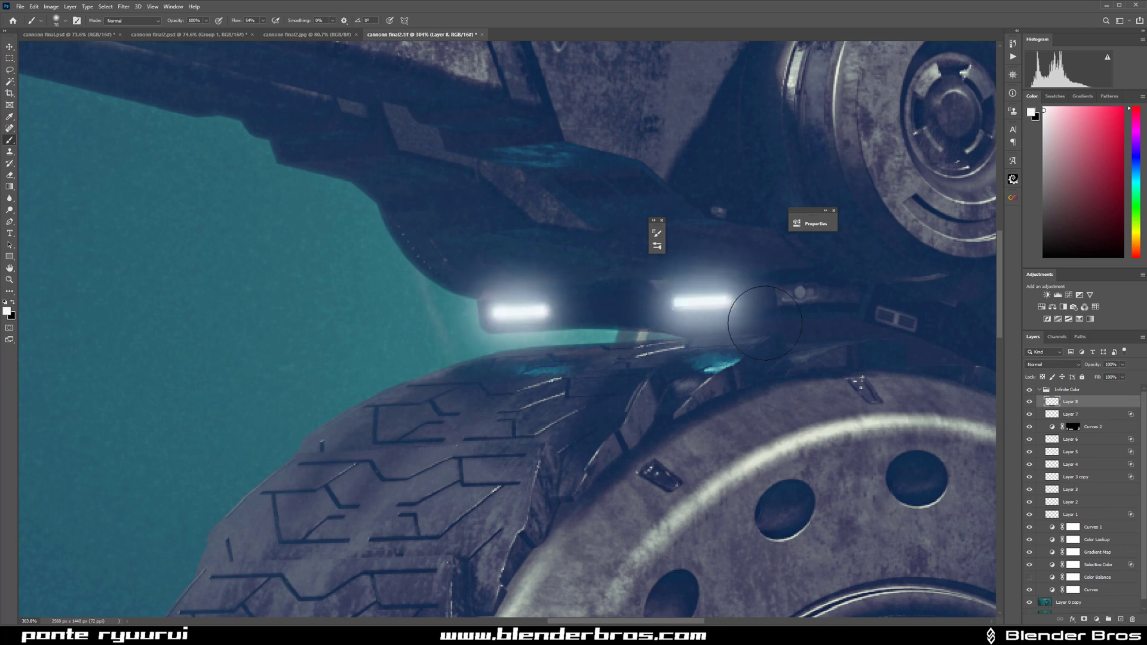
# Step: Set the blend mode of the halo layer around the two light strips to Overlay
pyautogui.click(1074, 365)
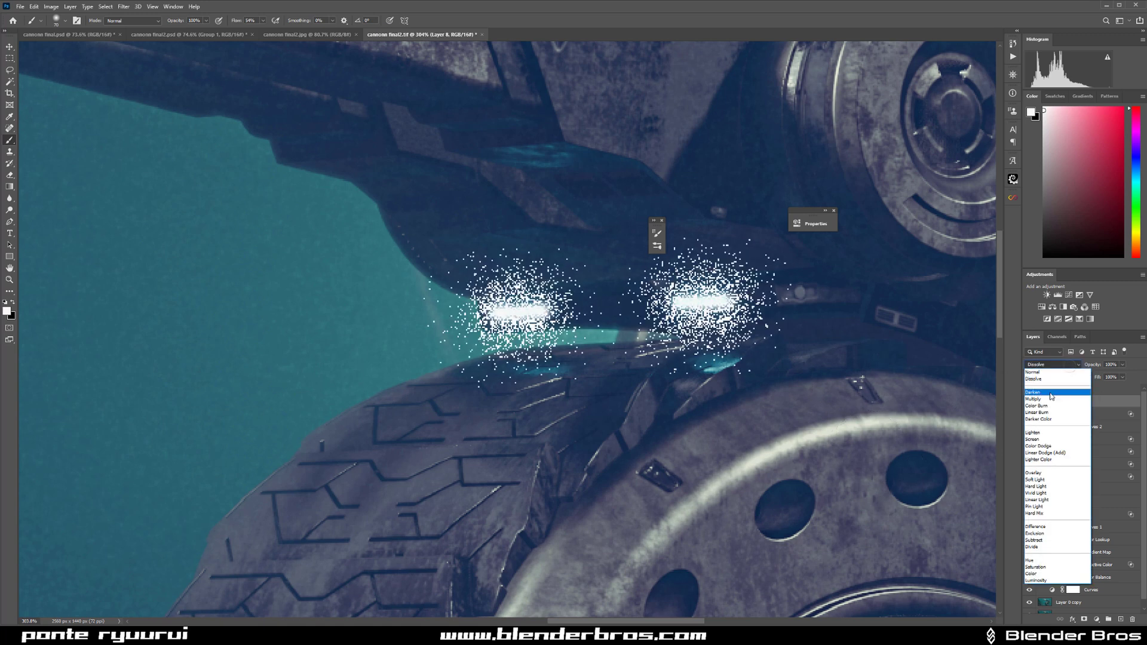
pyautogui.click(1047, 475)
pyautogui.click(1109, 619)
pyautogui.click(1108, 618)
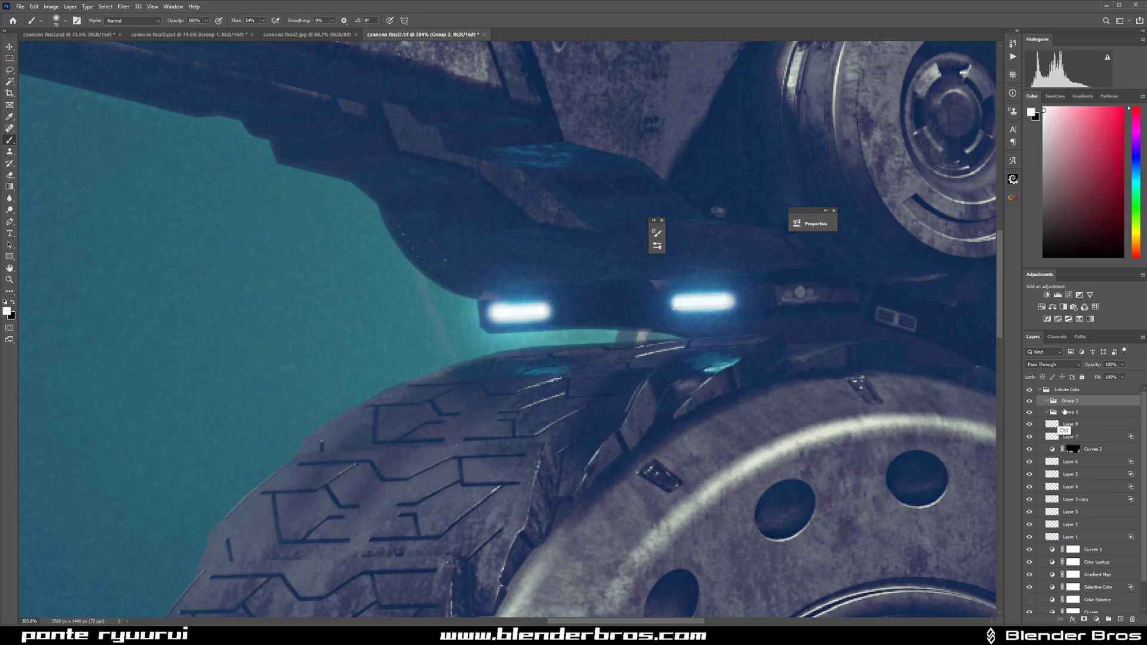
pyautogui.hotkey('ctrl', 'z')
pyautogui.hotkey('ctrl', 'z')
# Step: On a new top layer, paint wider soft white halos over both light strips under the cannon with an enlarged brush
pyautogui.click(1119, 619)
pyautogui.press(']')
pyautogui.press(']')
pyautogui.press(']')
pyautogui.click(502, 312)
pyautogui.click(564, 311)
pyautogui.click(675, 304)
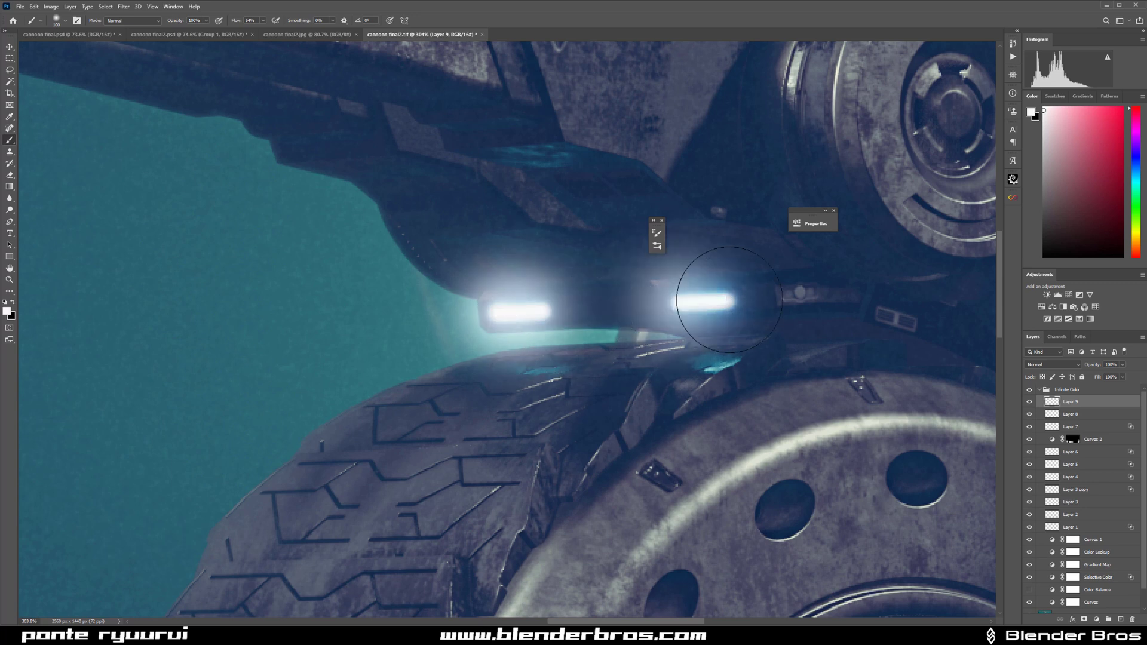
pyautogui.click(733, 299)
# Step: Reduce the fill of the wide halo layer to 49%
pyautogui.click(1097, 379)
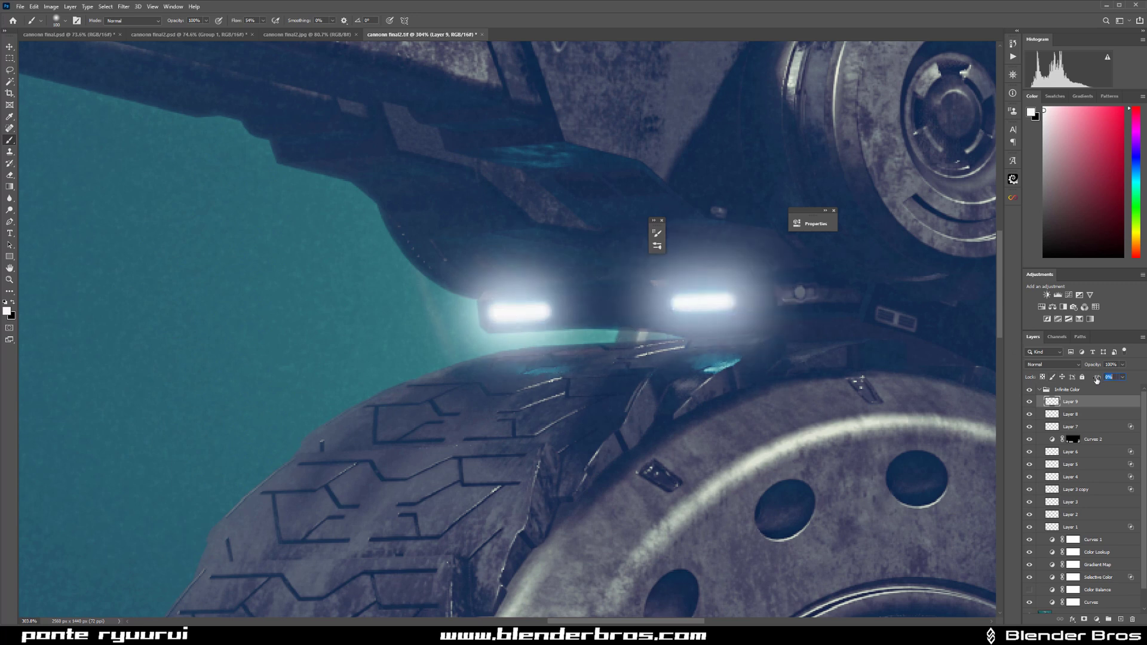
pyautogui.write('34')
pyautogui.press('Return')
pyautogui.press('Return')
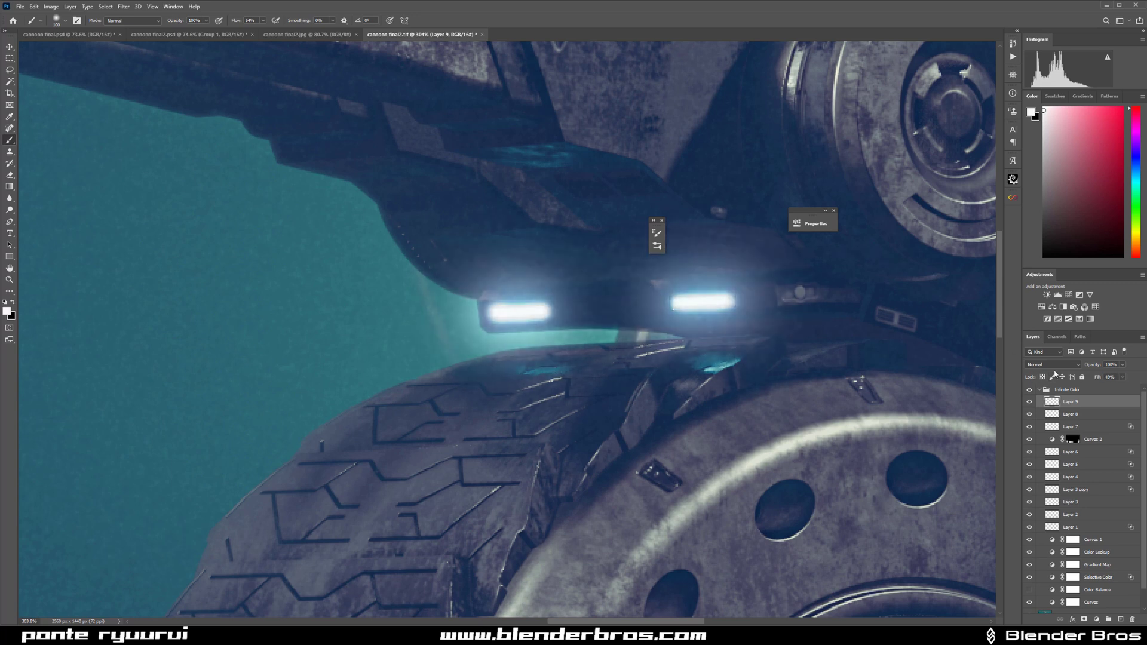
pyautogui.click(9, 47)
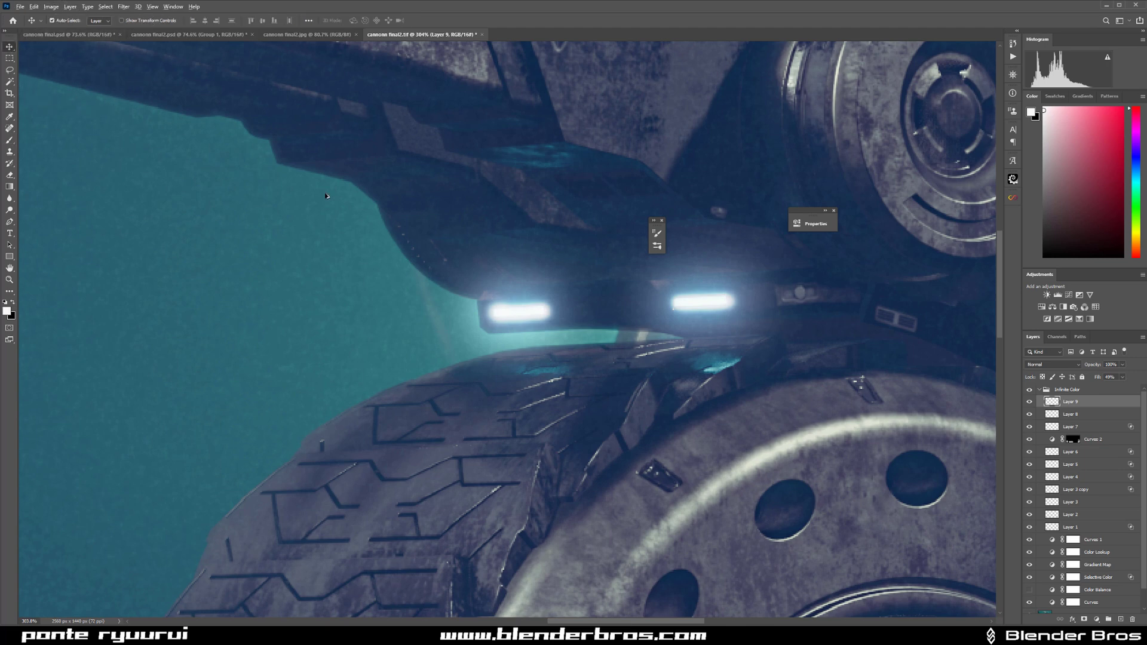
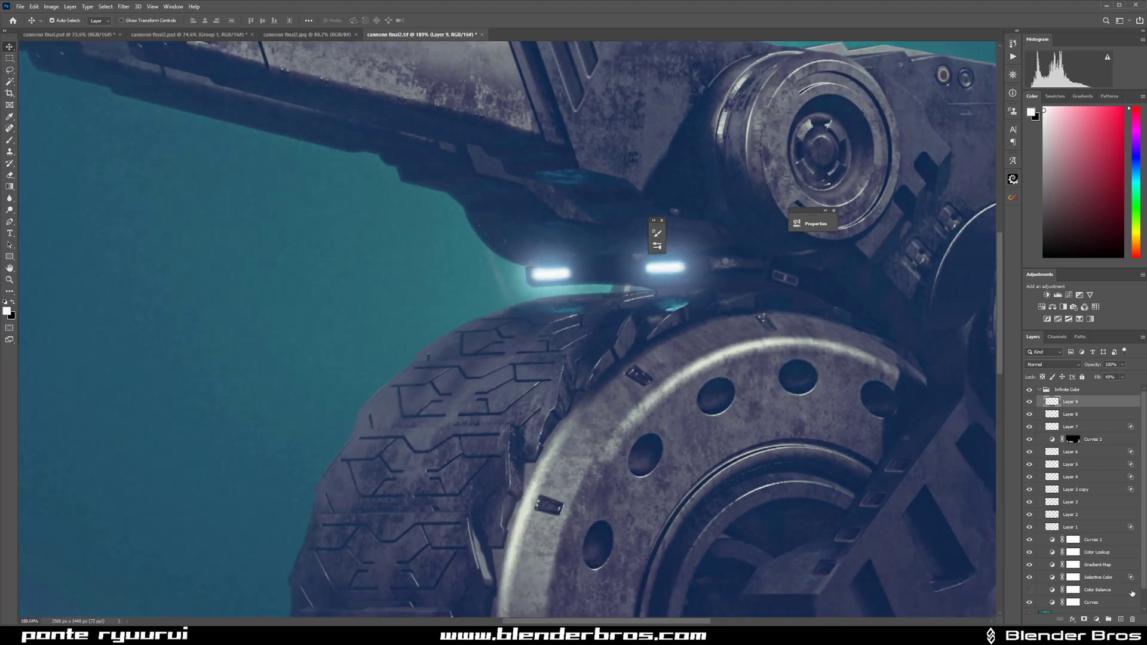
# Step: Add a blank layer and an Exposure adjustment layer with default settings at the top of the stack
pyautogui.click(1108, 617)
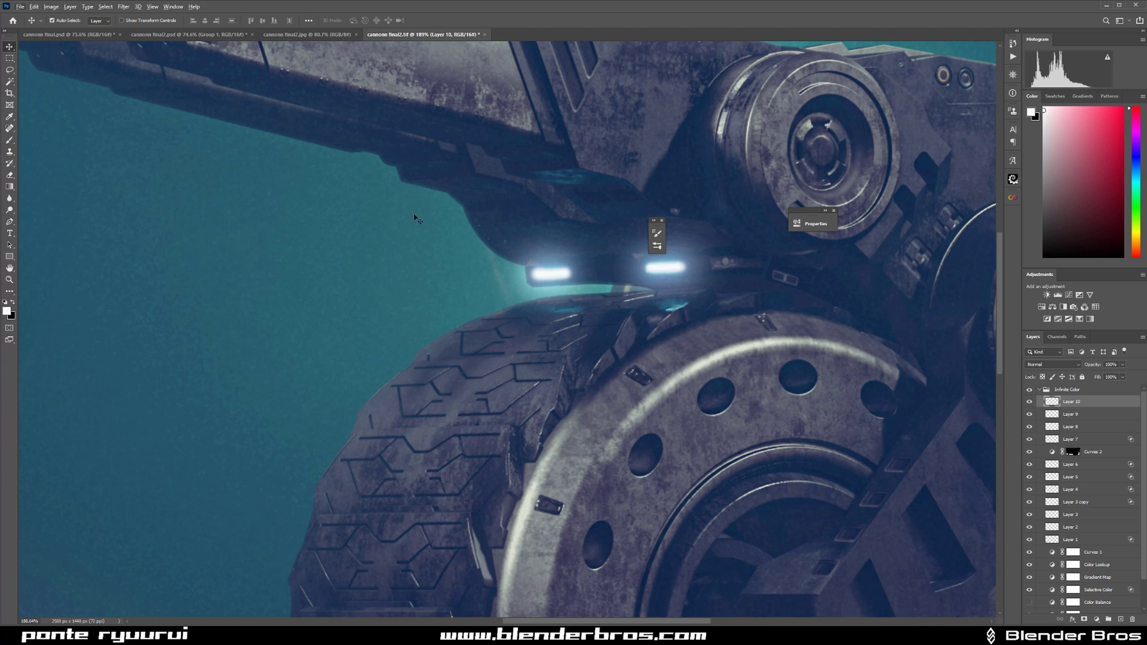
pyautogui.click(1079, 295)
pyautogui.click(773, 221)
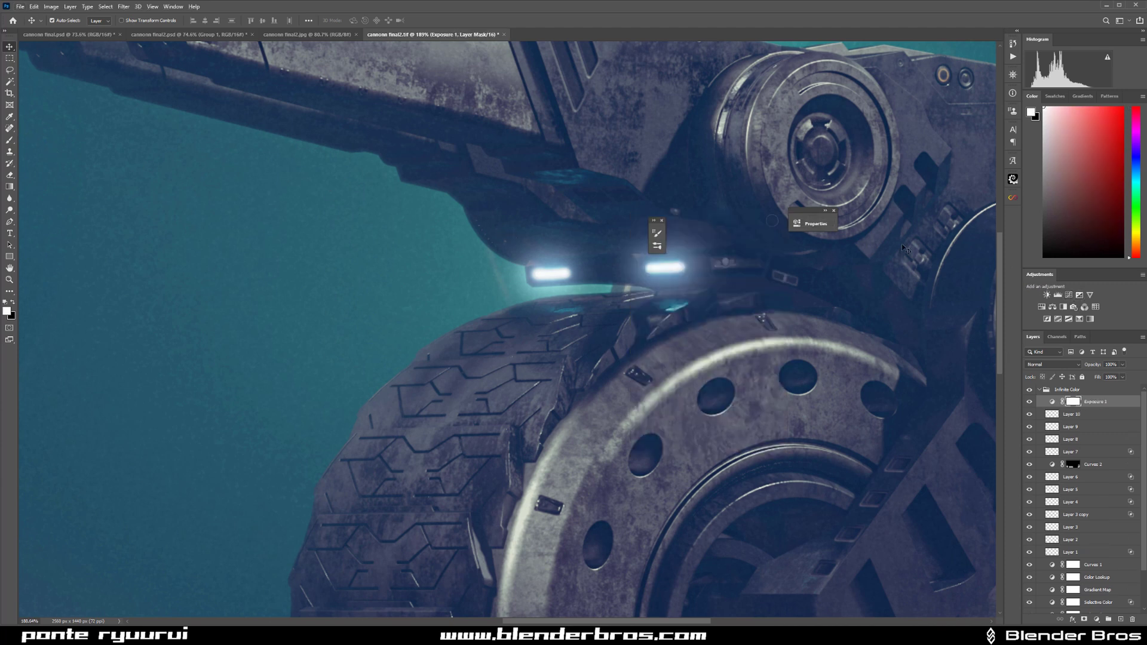
# Step: Add a Curves adjustment layer, brighten the image by sampling a dark tone under the cannon, and invert its mask to black
pyautogui.click(1058, 294)
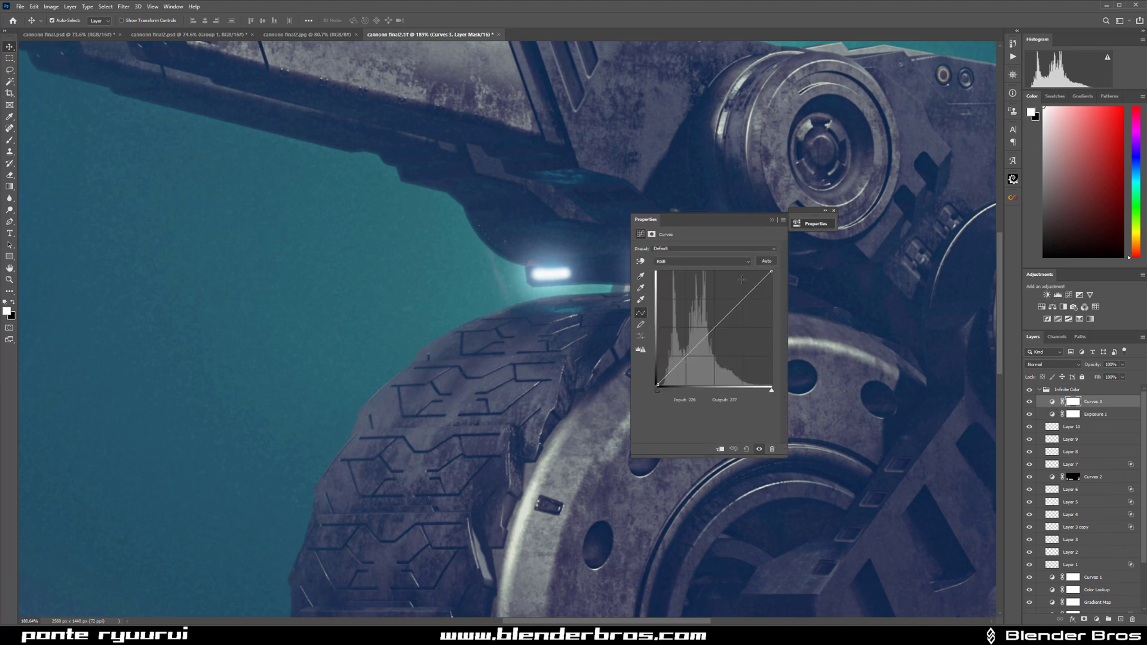
pyautogui.click(640, 262)
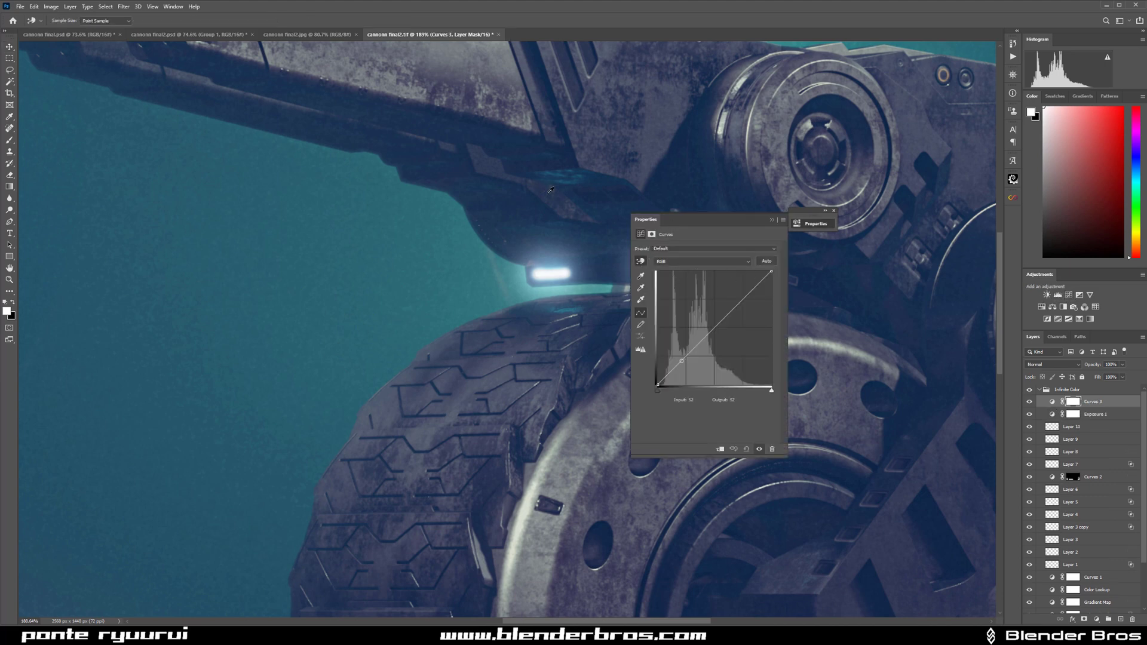
pyautogui.moveTo(499, 225); pyautogui.dragTo(711, 314)
pyautogui.click(771, 219)
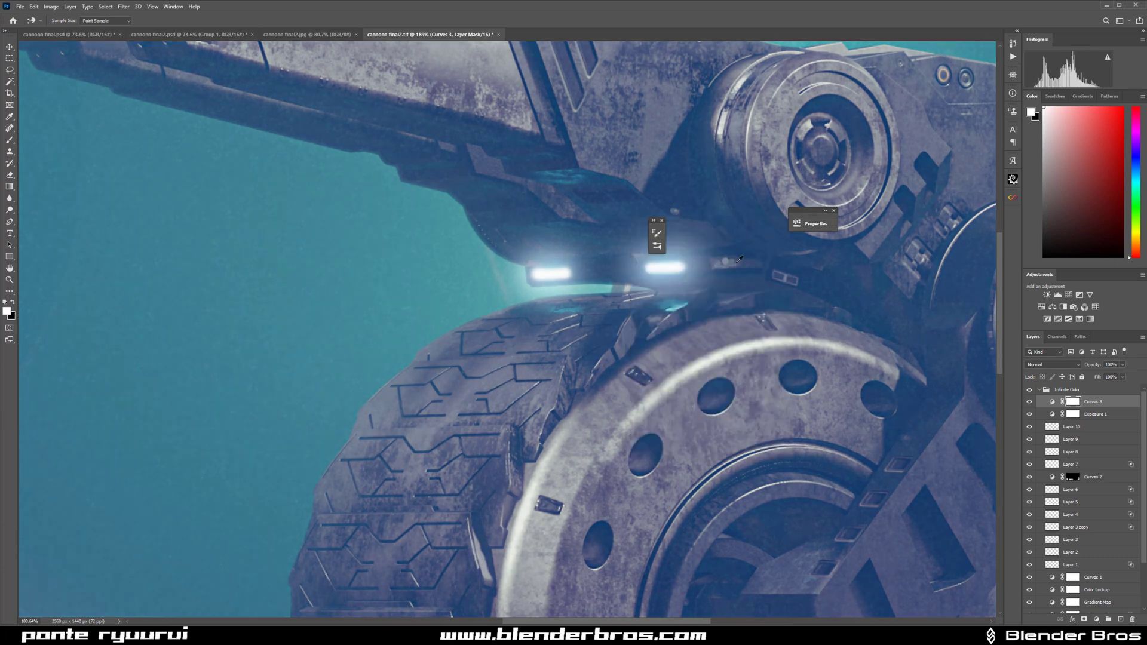
pyautogui.hotkey('ctrl', 'i')
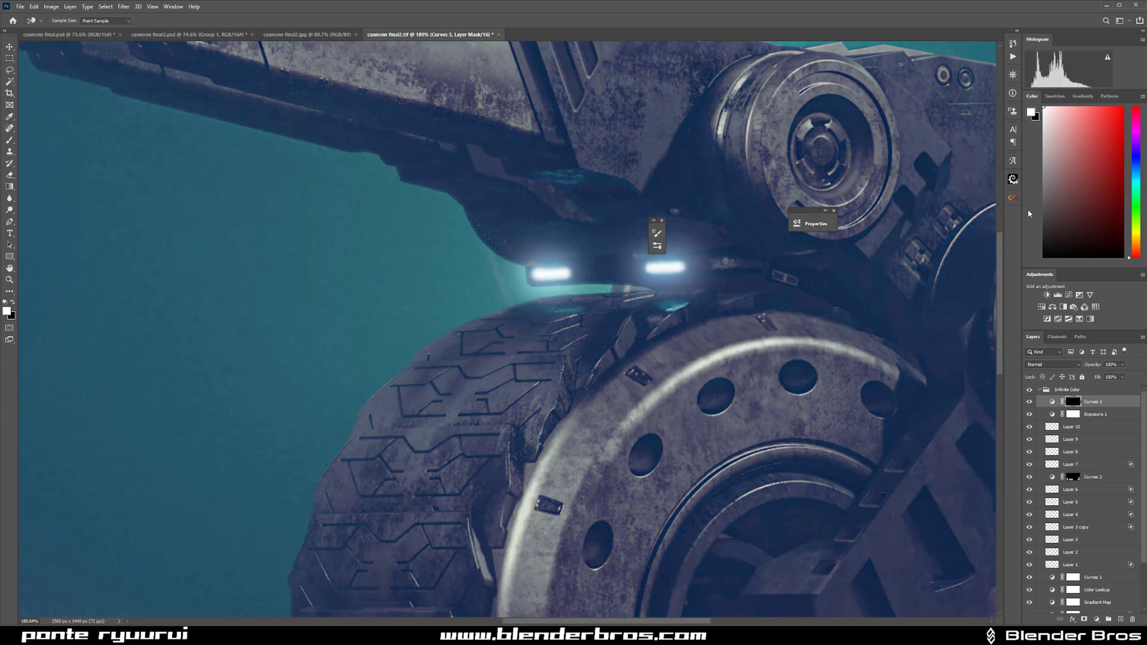
# Step: Set the new Curves layer to Linear Dodge (Add) and paint white on its mask along the cannon's underside
pyautogui.click(1070, 366)
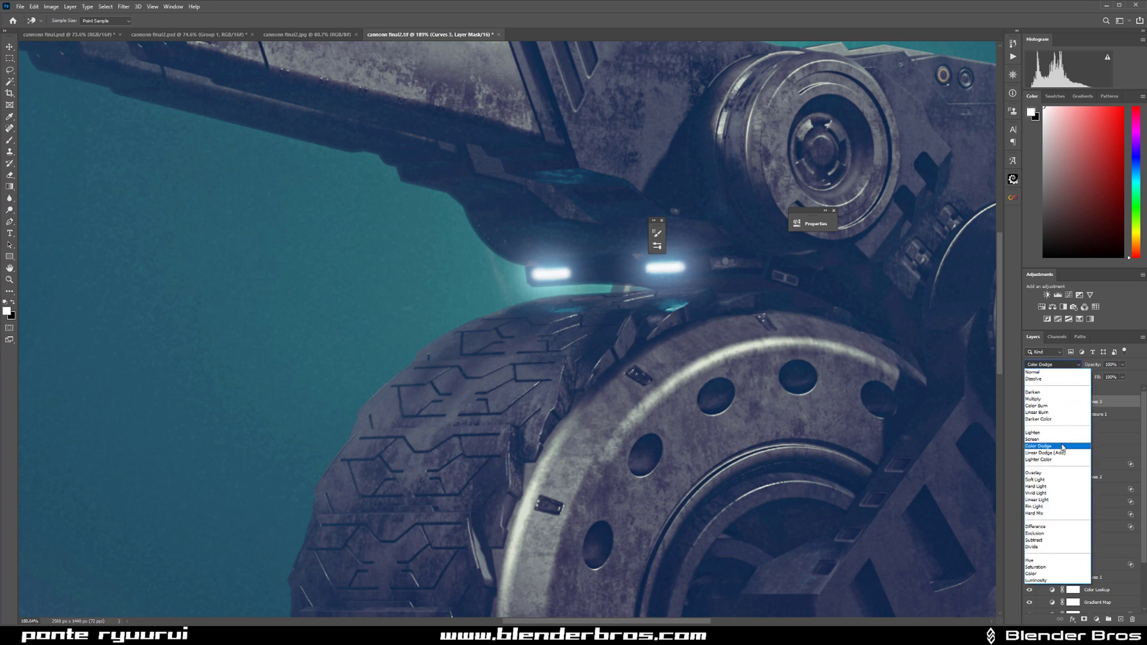
pyautogui.click(1057, 456)
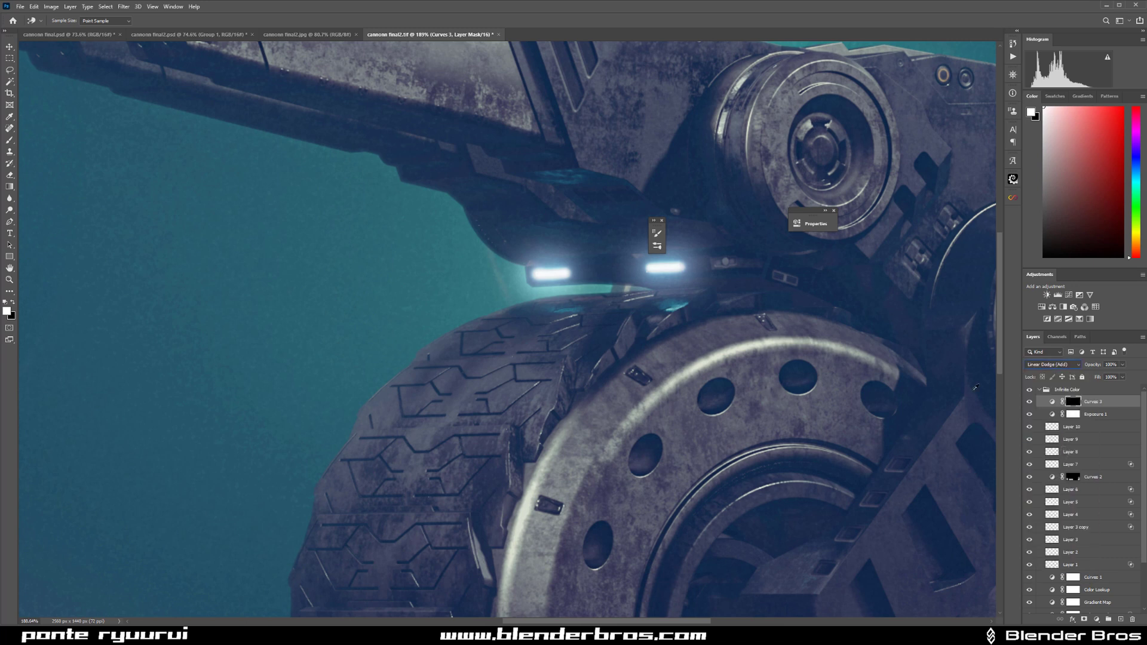
pyautogui.click(10, 139)
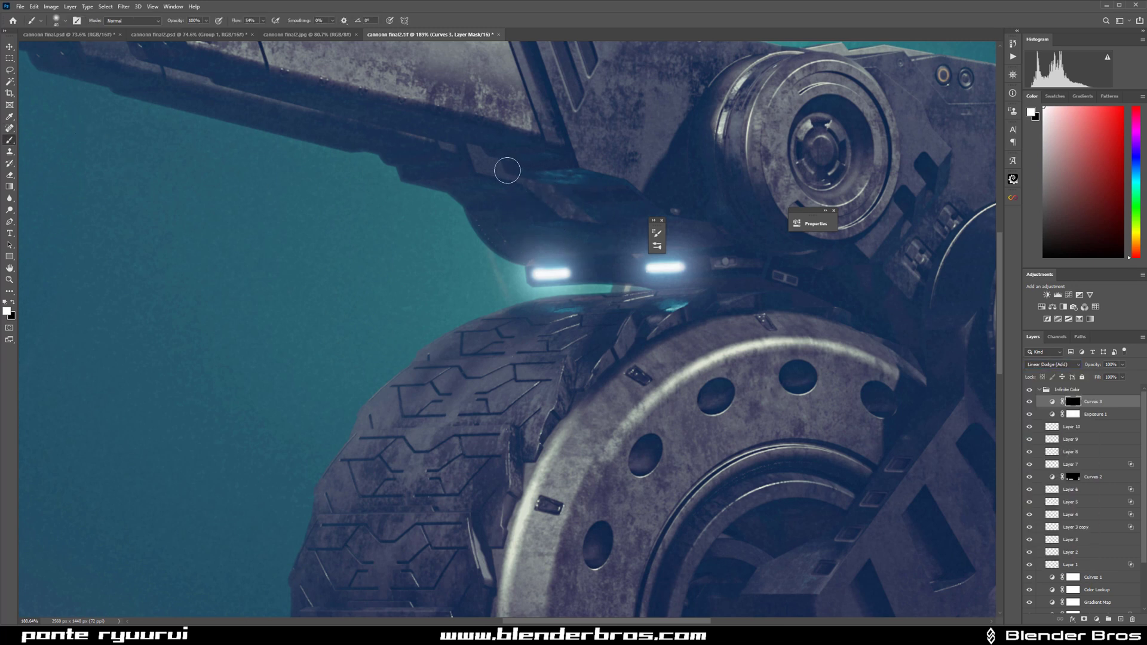
pyautogui.moveTo(507, 171)
pyautogui.mouseDown()
pyautogui.moveTo(599, 226)
pyautogui.moveTo(534, 186)
pyautogui.moveTo(553, 181)
pyautogui.moveTo(228, 91)
pyautogui.mouseUp()
pyautogui.hotkey('ctrl', 'z')
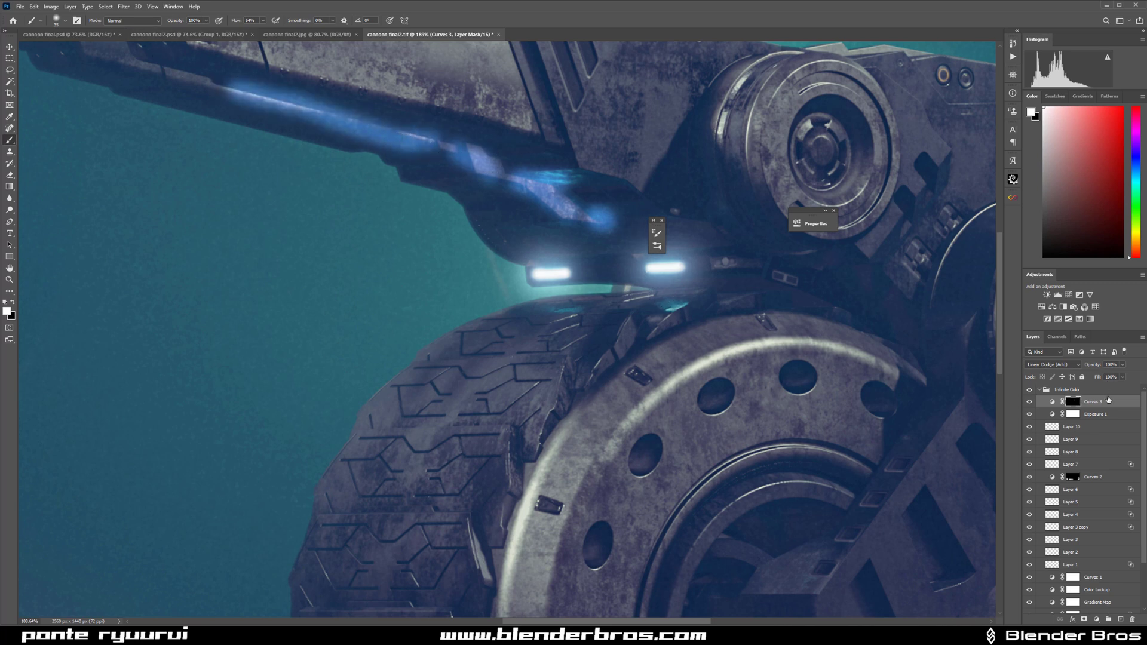
# Step: Split the Curves layer's Underlying Layer black Blend If slider to about 0 / 164 and reduce its fill to 22%
pyautogui.doubleClick(1126, 402)
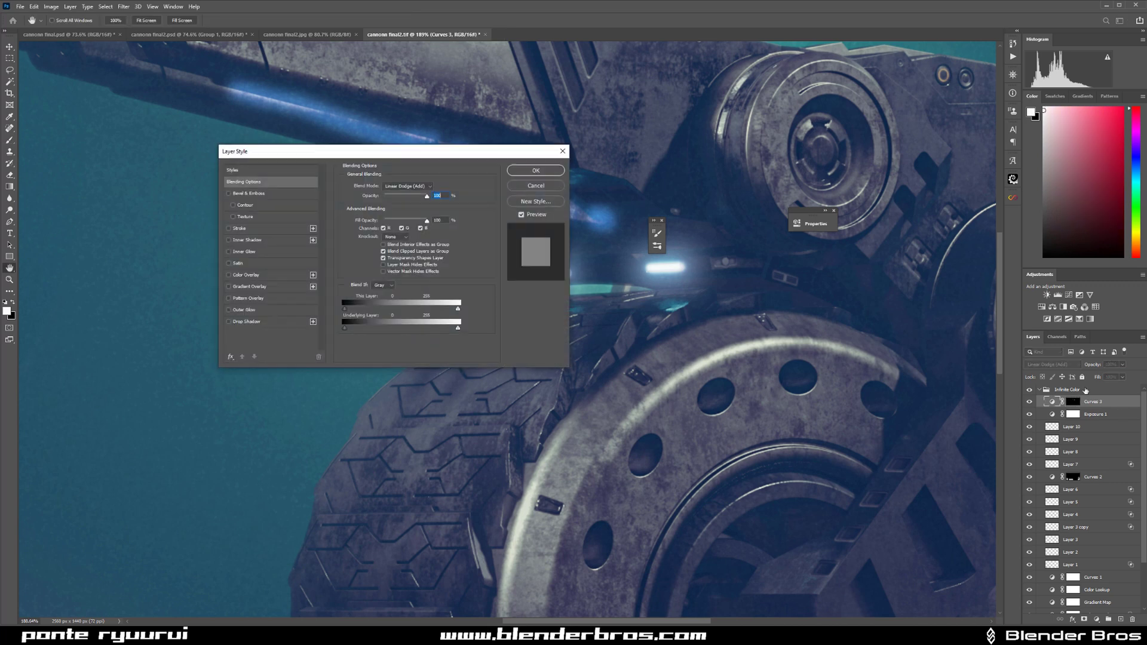
pyautogui.moveTo(490, 152); pyautogui.dragTo(330, 233)
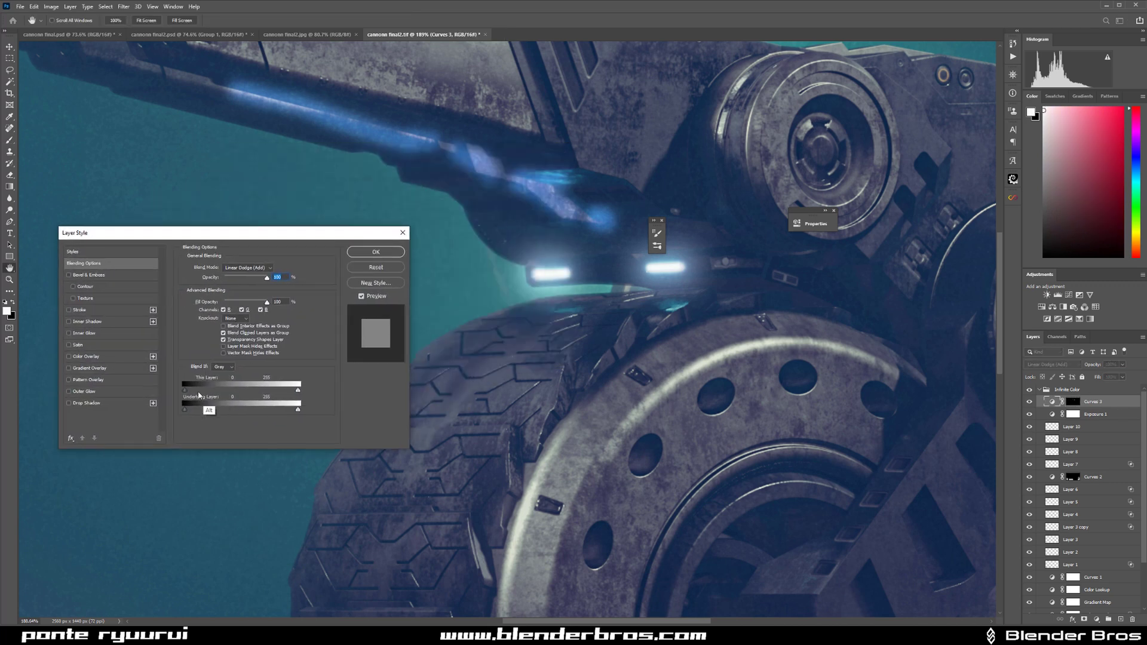
pyautogui.moveTo(184, 410); pyautogui.dragTo(258, 412)
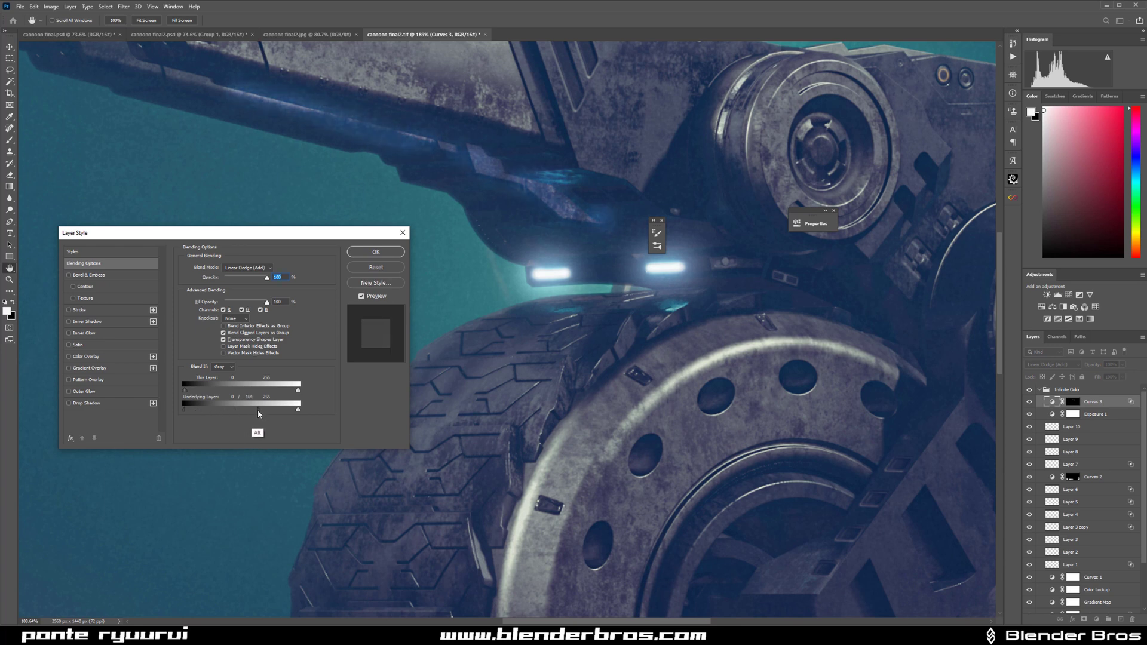
pyautogui.click(375, 251)
pyautogui.moveTo(1097, 378); pyautogui.dragTo(1065, 379)
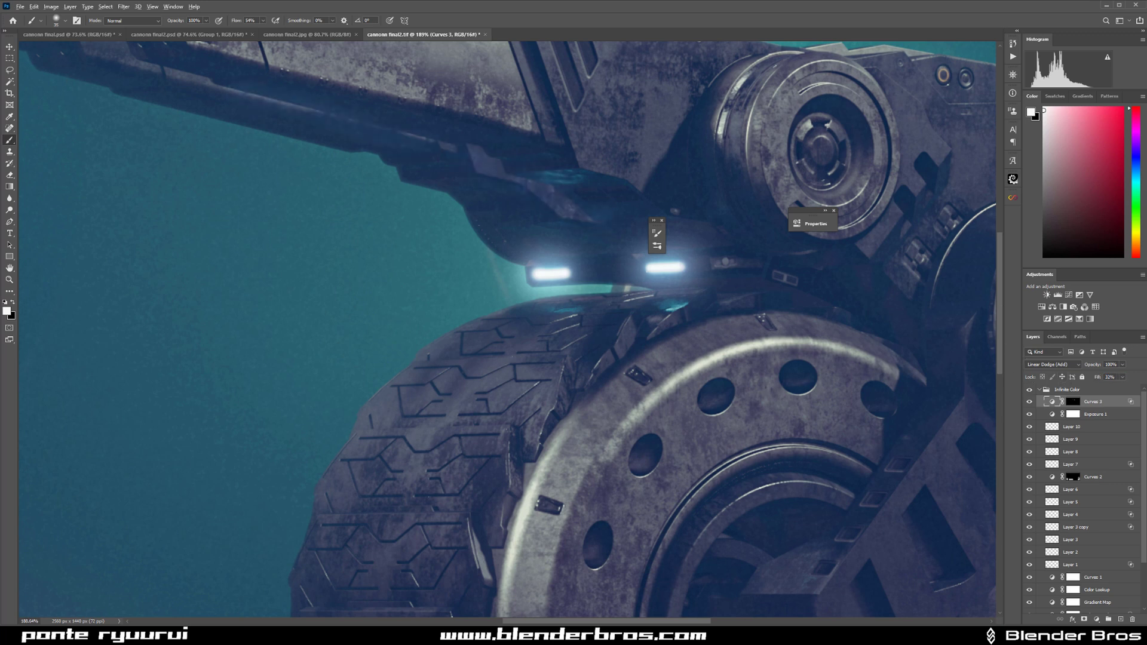
pyautogui.click(10, 46)
# Step: Examine the new underside glow in the whole image and up close, clearing the floating brush panel from the view
pyautogui.hotkey('ctrl', '0')
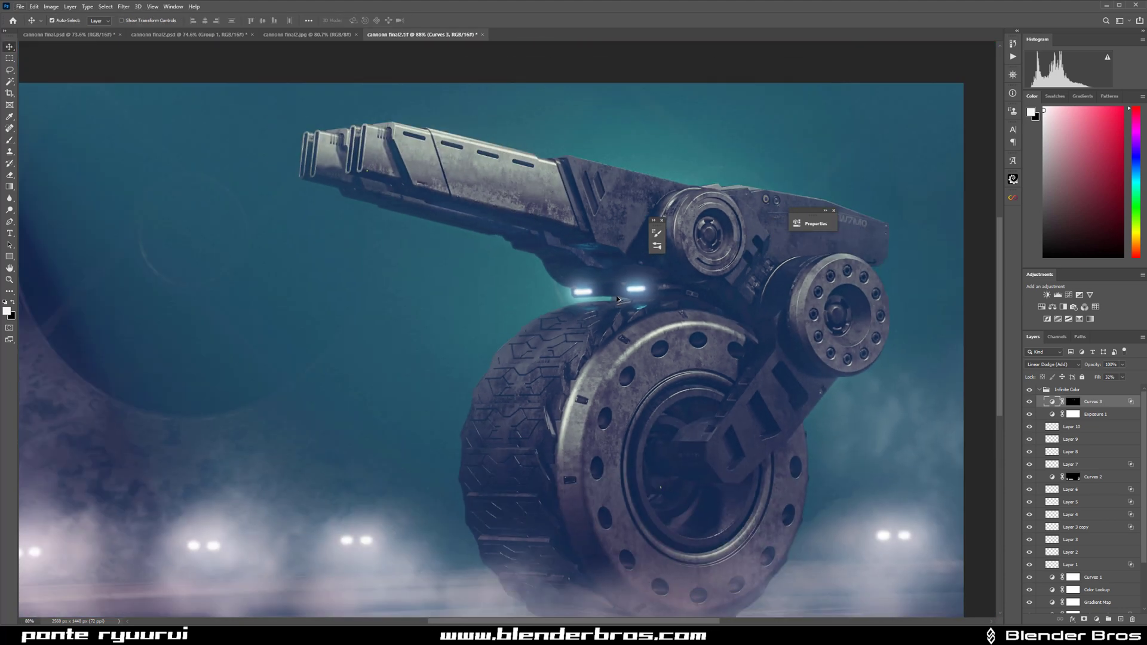
pyautogui.click(1025, 403)
pyautogui.scroll(2, 642, 324)
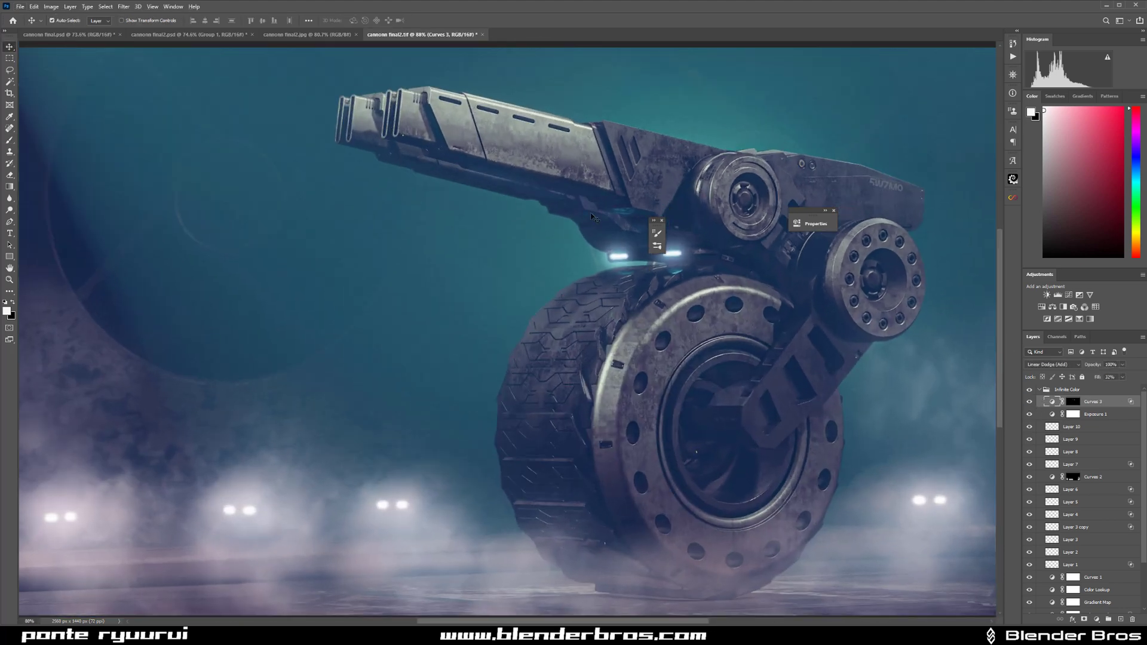
pyautogui.click(663, 221)
pyautogui.scroll(3, 594, 205)
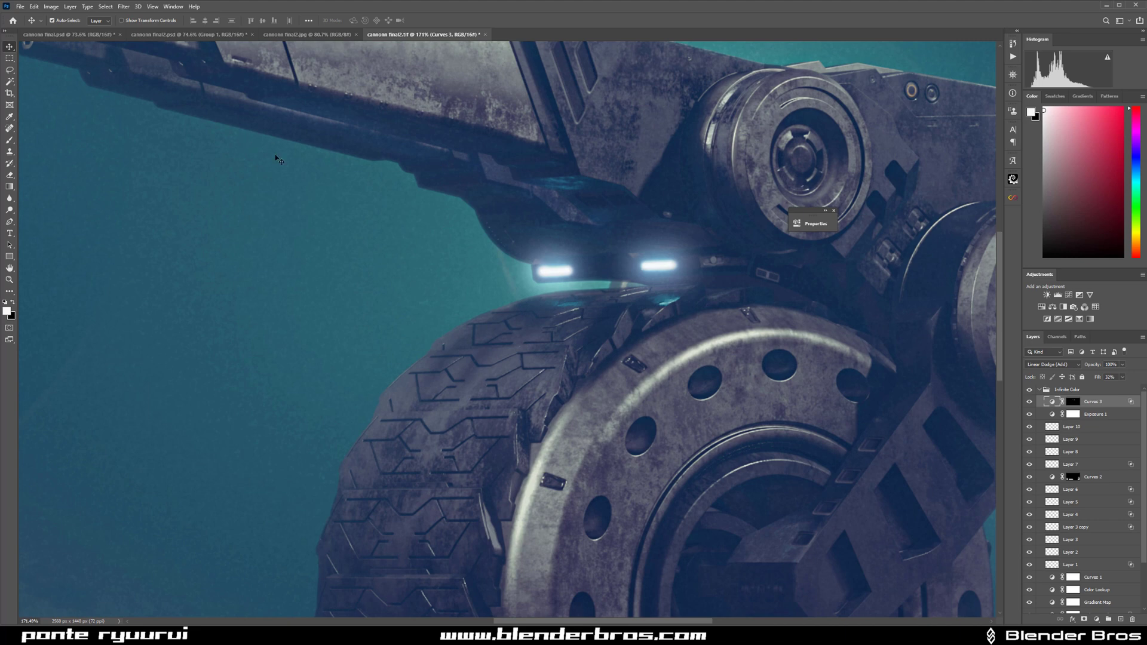
pyautogui.scroll(-3, 328, 179)
pyautogui.scroll(-2, 492, 203)
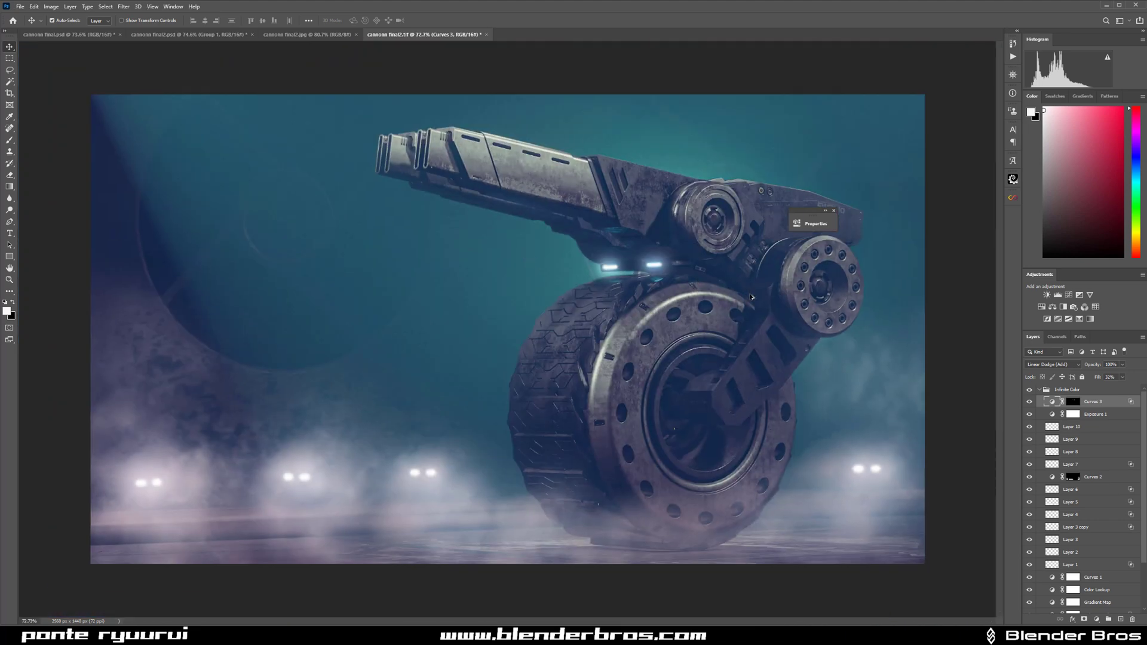
pyautogui.scroll(4, 728, 292)
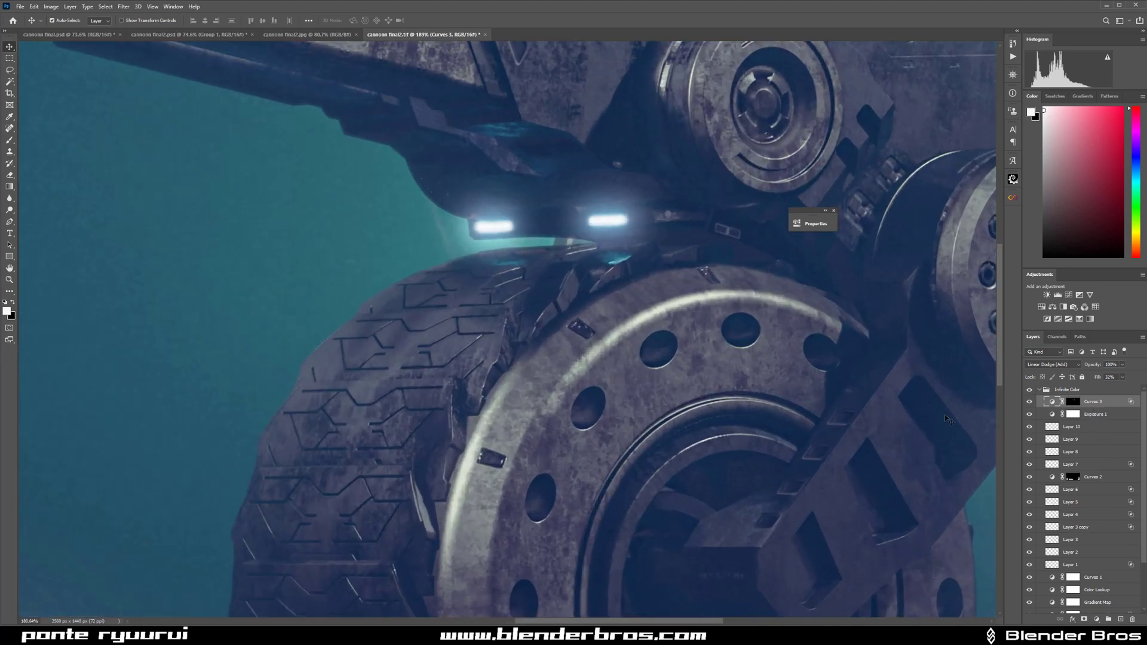
# Step: Paint the Curves mask over the upper tire tread below the lights with a larger brush, and compare the layer off and on
pyautogui.click(1073, 399)
pyautogui.press('b')
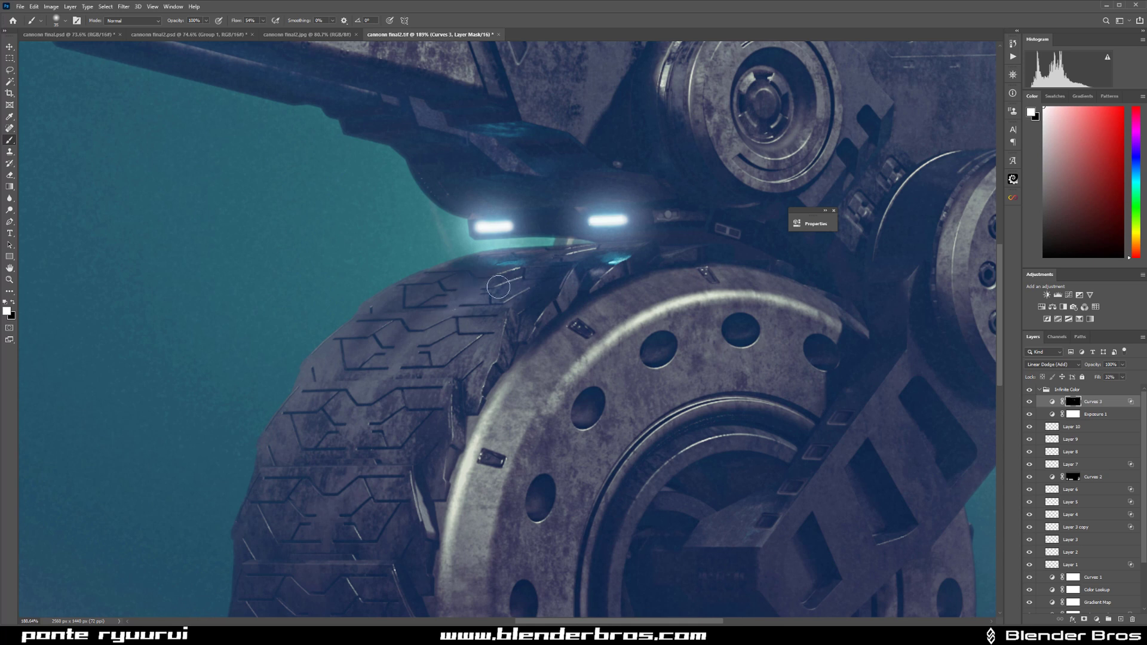
pyautogui.press(']')
pyautogui.press(']')
pyautogui.press(']')
pyautogui.press(']')
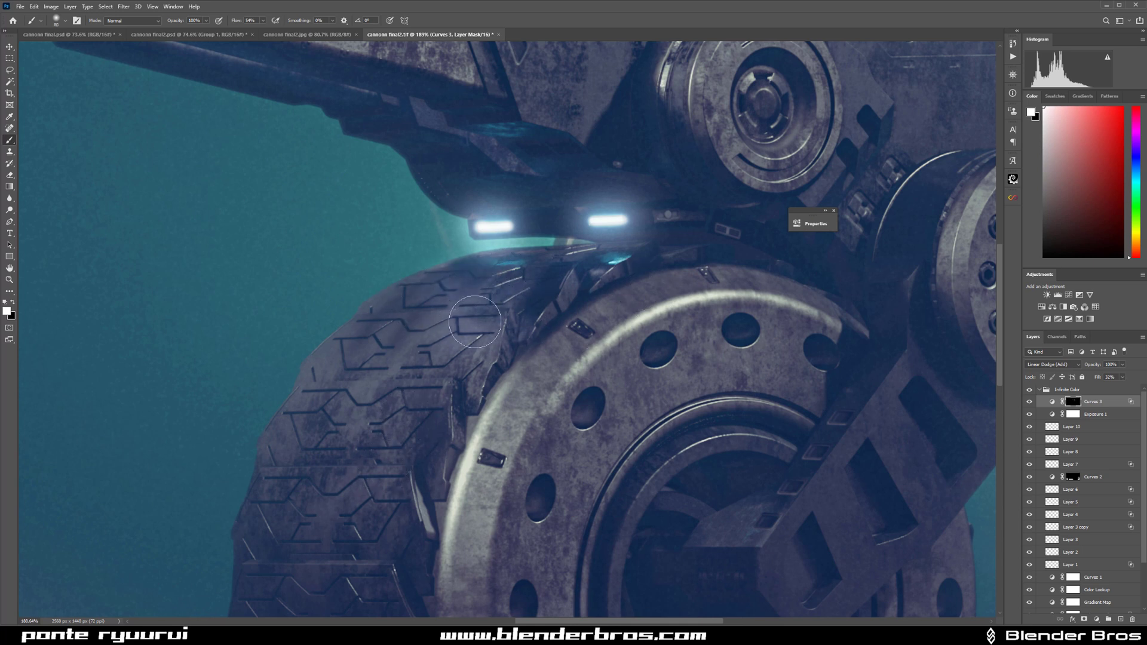
pyautogui.press('x')
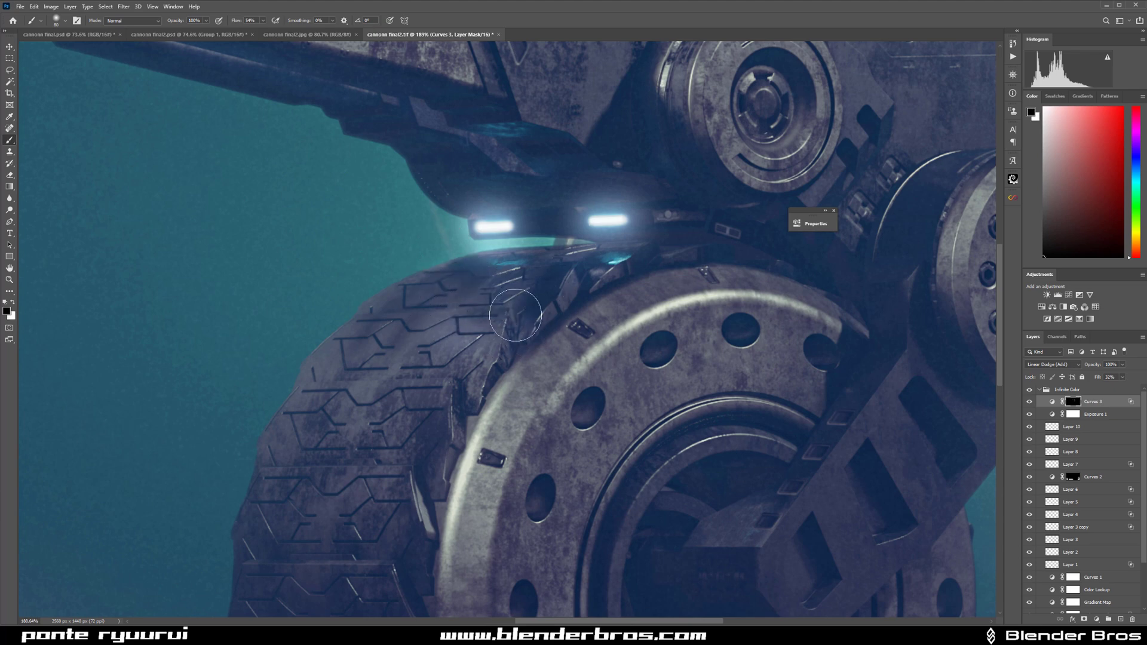
pyautogui.scroll(-5, 321, 341)
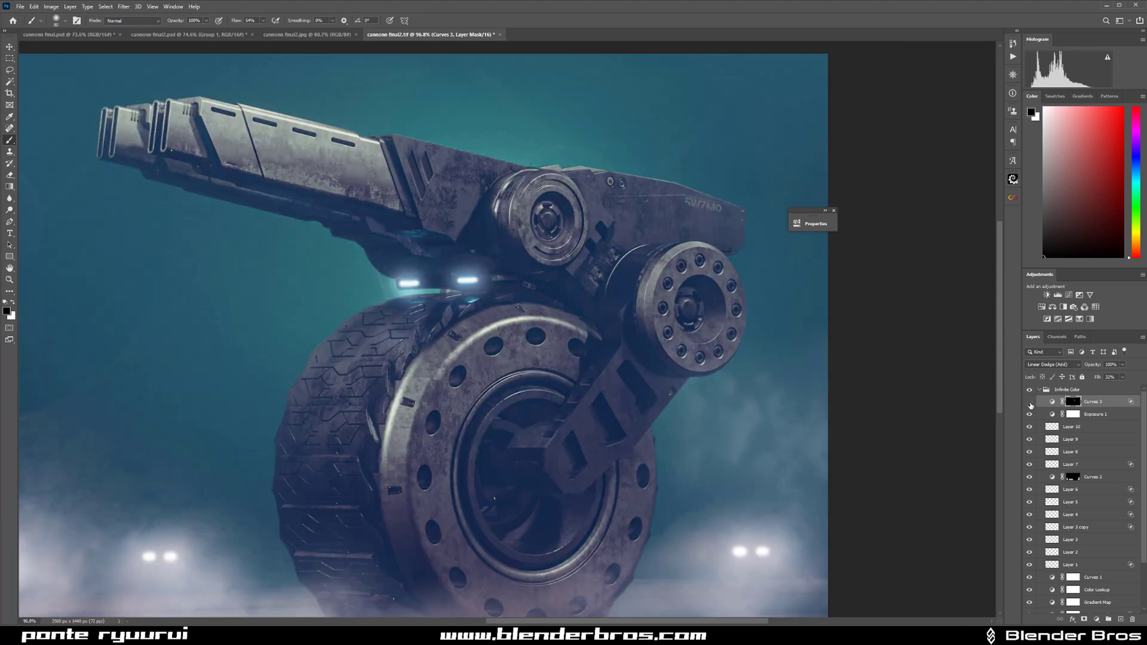
pyautogui.click(1029, 403)
pyautogui.click(1030, 403)
# Step: On a new top layer, paint a white diagonal line from the right light strip across the tire with a downward arrow, using a smaller brush
pyautogui.scroll(2, 336, 266)
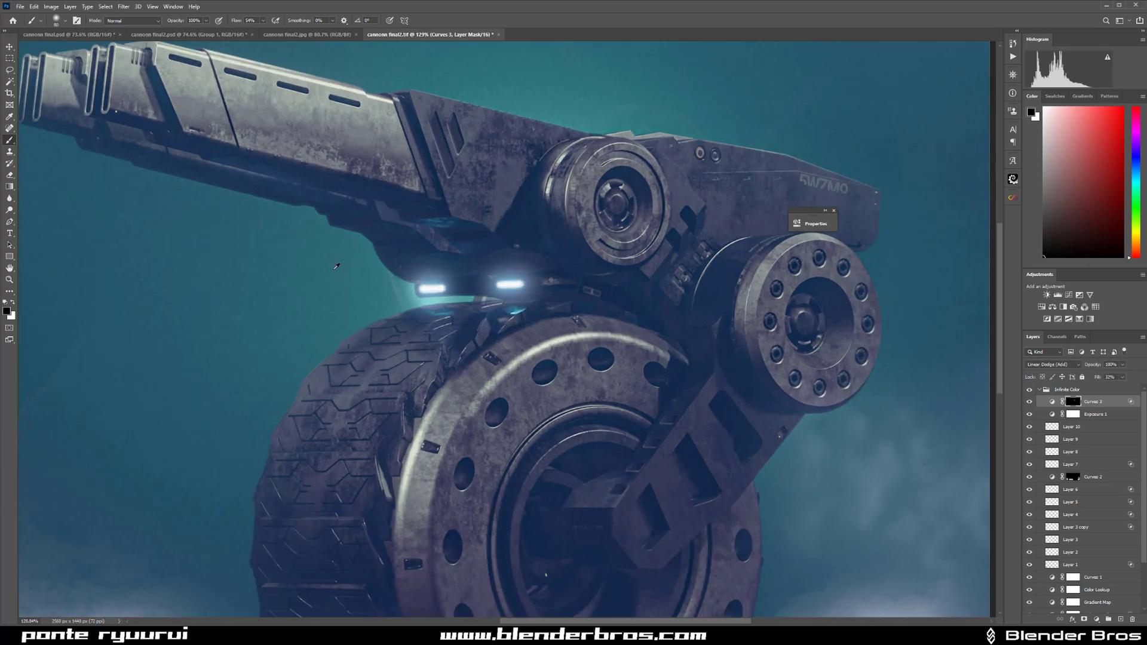
pyautogui.scroll(1, 336, 266)
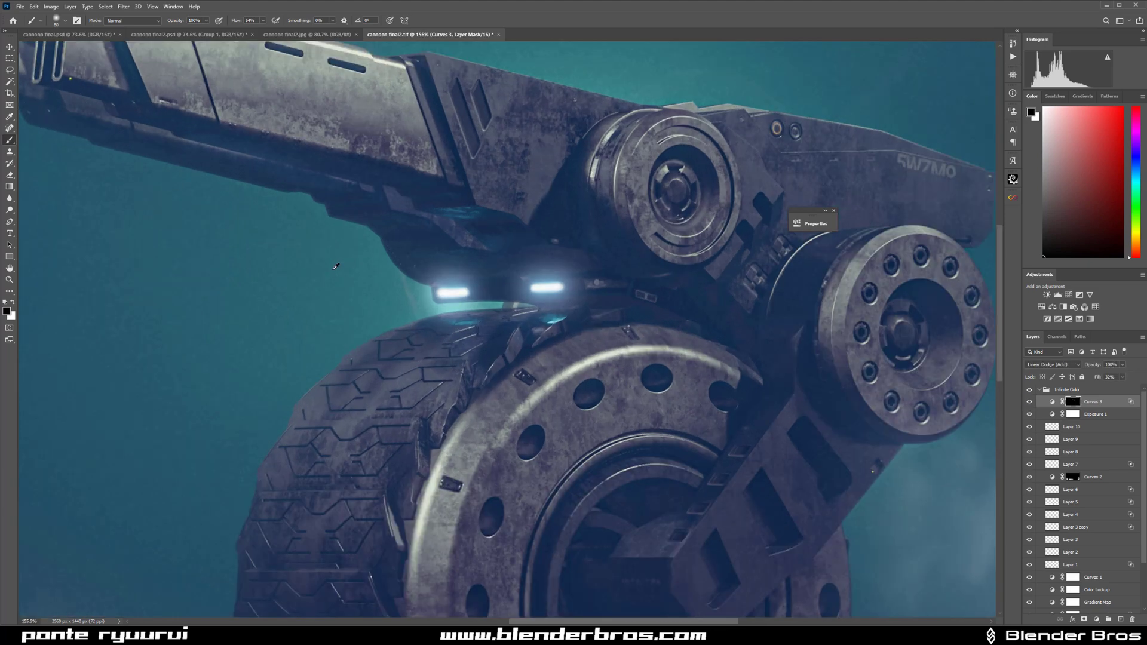
pyautogui.click(1120, 619)
pyautogui.press('x')
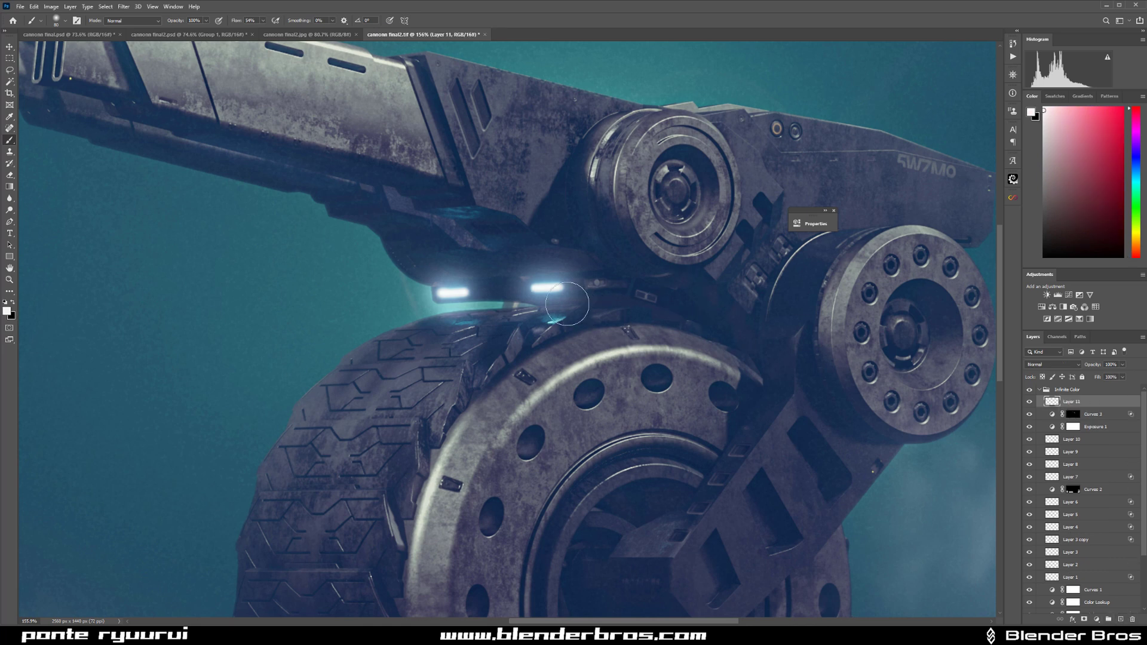
pyautogui.press('x')
pyautogui.press('[')
pyautogui.press('[')
pyautogui.press('[')
pyautogui.press('[')
pyautogui.press('x')
pyautogui.click(543, 289)
pyautogui.keyDown('shift'); pyautogui.click(262, 368); pyautogui.keyUp('shift')
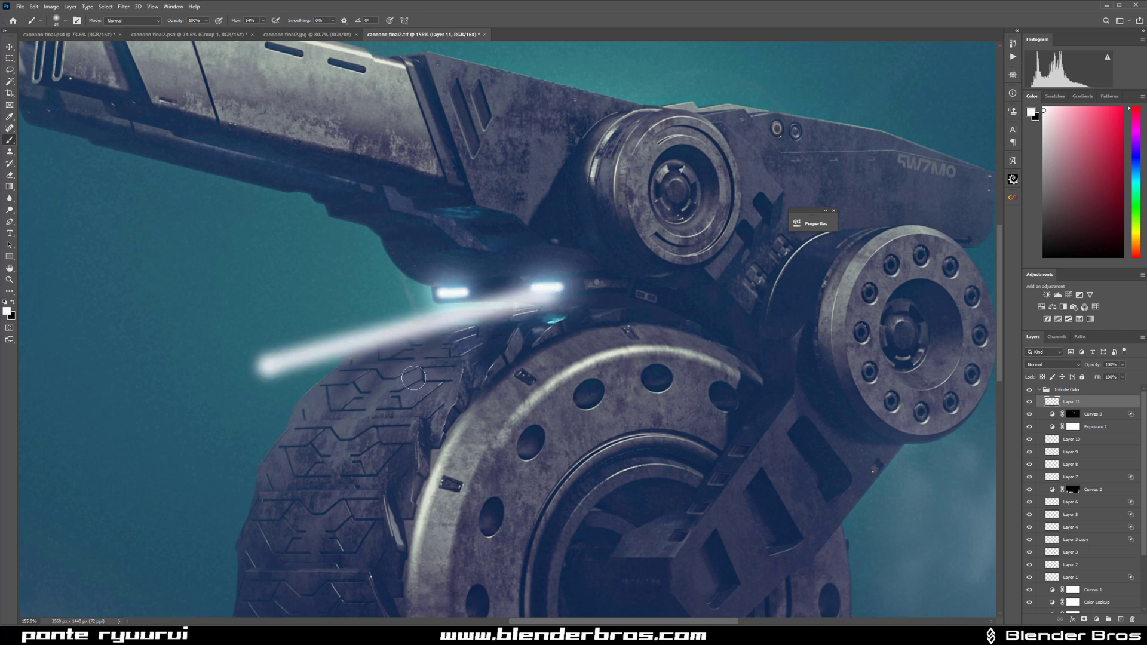
pyautogui.moveTo(469, 317)
pyautogui.mouseDown()
pyautogui.moveTo(362, 411)
pyautogui.moveTo(412, 397)
pyautogui.mouseUp()
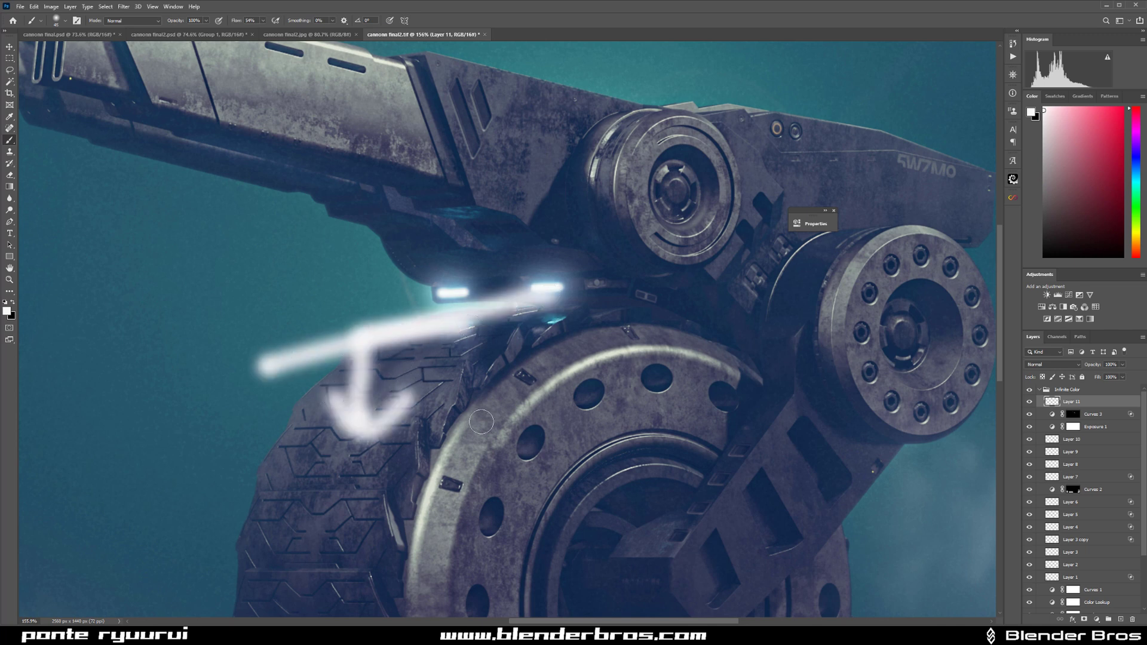
# Step: Undo the arrow and diagonal strokes, try a curved white stroke from the right light strip, and delete the test layer
pyautogui.hotkey('ctrl', 'z')
pyautogui.hotkey('ctrl', 'z')
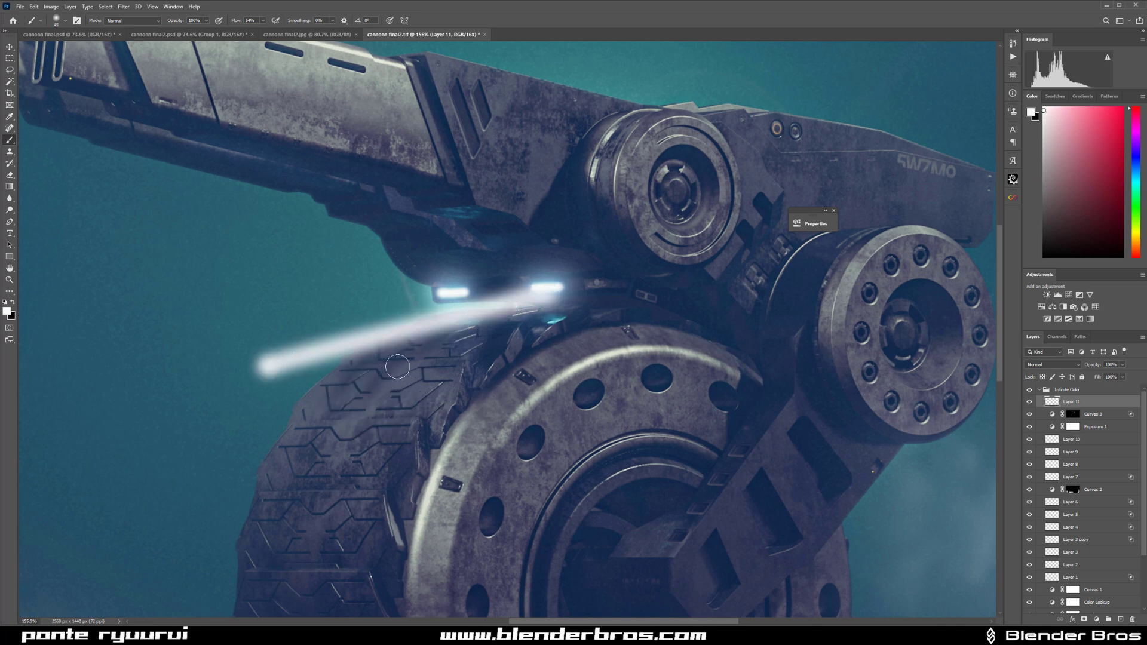
pyautogui.hotkey('ctrl', 'z')
pyautogui.moveTo(544, 290)
pyautogui.mouseDown()
pyautogui.moveTo(478, 337)
pyautogui.moveTo(233, 325)
pyautogui.mouseUp()
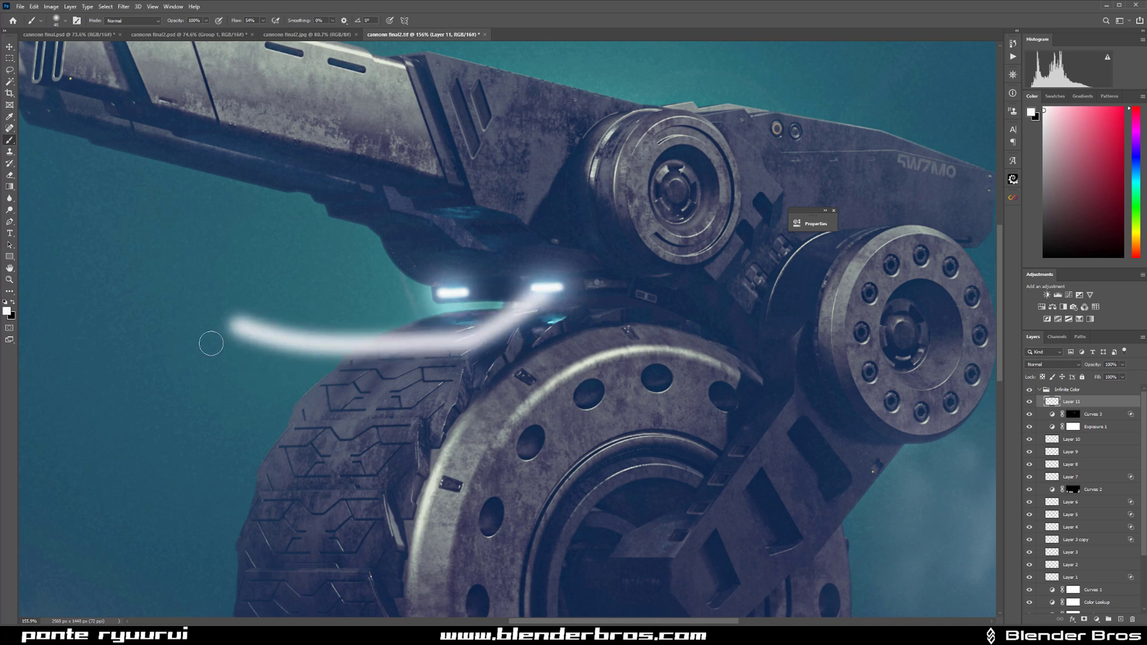
pyautogui.press('Delete')
pyautogui.click(503, 288)
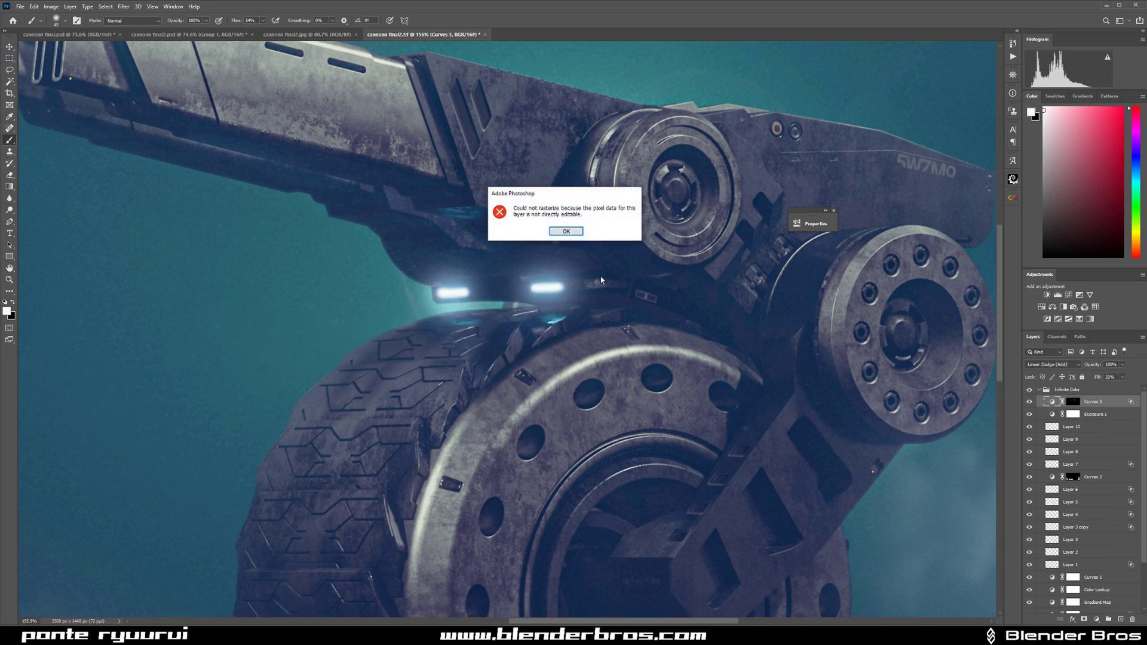
pyautogui.click(566, 232)
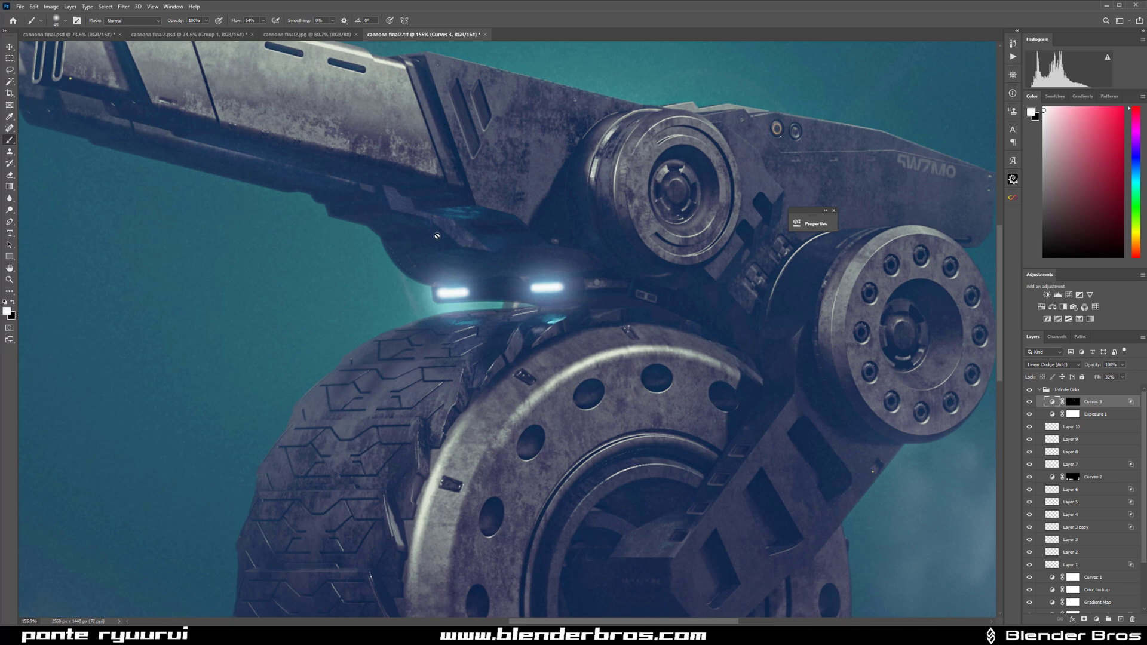
# Step: Create a new layer group above the top Curves layer and add an empty layer inside it
pyautogui.click(1108, 620)
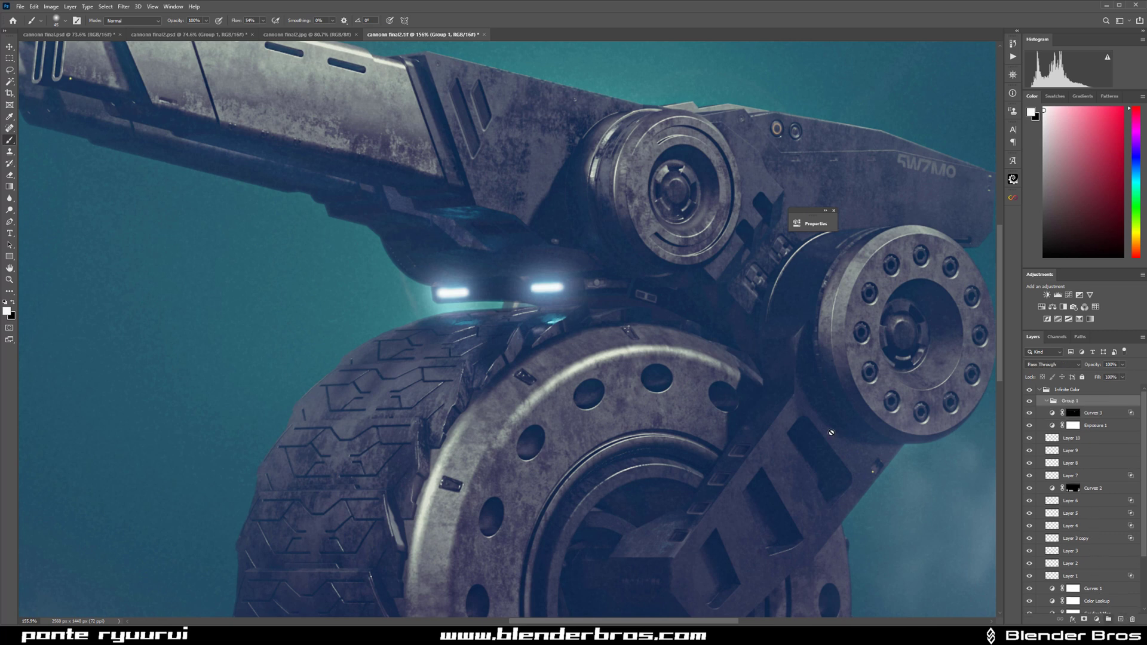
pyautogui.click(1121, 619)
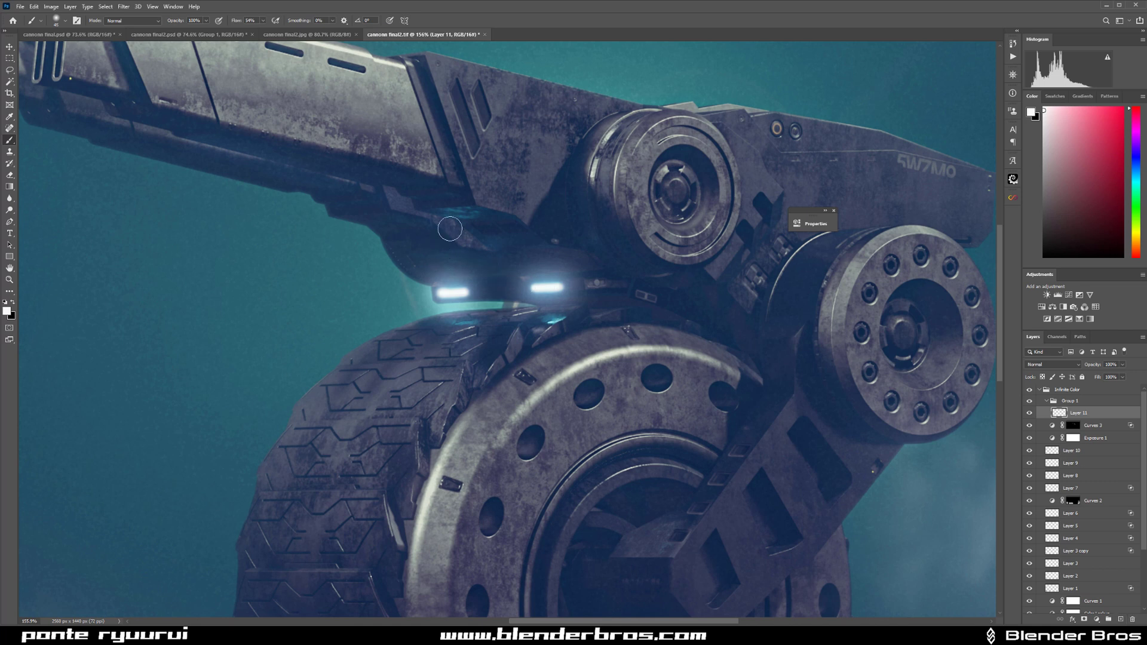
pyautogui.moveTo(113, 132)
pyautogui.mouseDown()
pyautogui.moveTo(439, 169)
pyautogui.moveTo(394, 165)
pyautogui.mouseUp()
pyautogui.moveTo(221, 388); pyautogui.dragTo(575, 377)
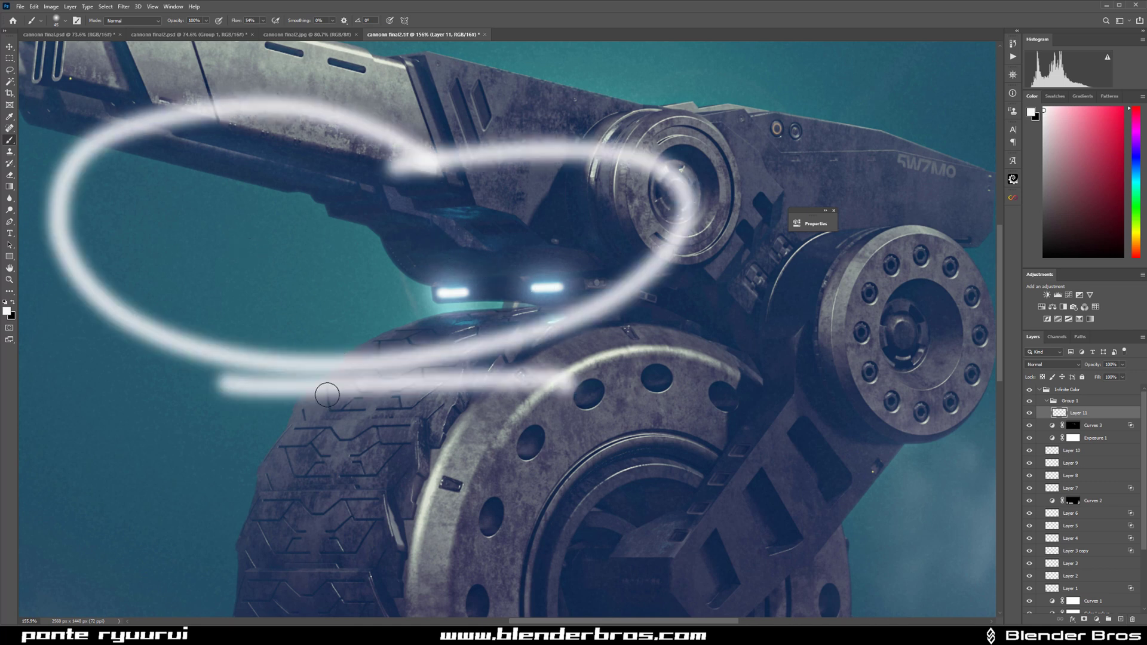
pyautogui.hotkey('ctrl', 'z')
pyautogui.hotkey('ctrl', 'z')
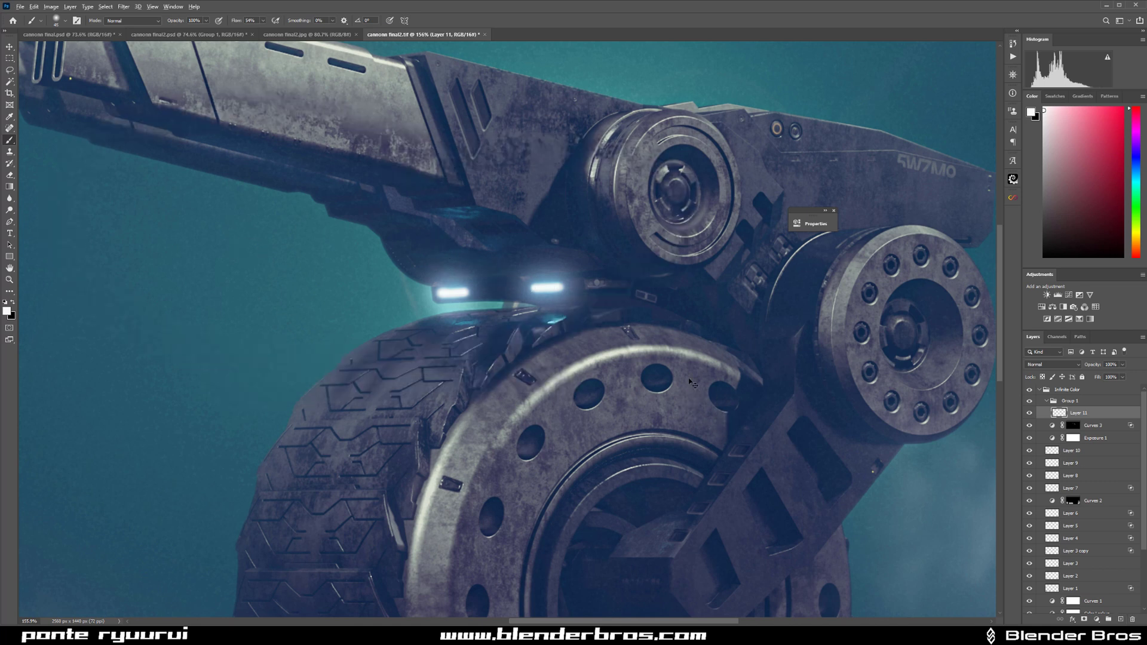
# Step: Stamp all visible layers into a new merged layer above the Infinite Color group
pyautogui.scroll(-5, 691, 383)
pyautogui.scroll(3, 692, 383)
pyautogui.scroll(-5, 717, 310)
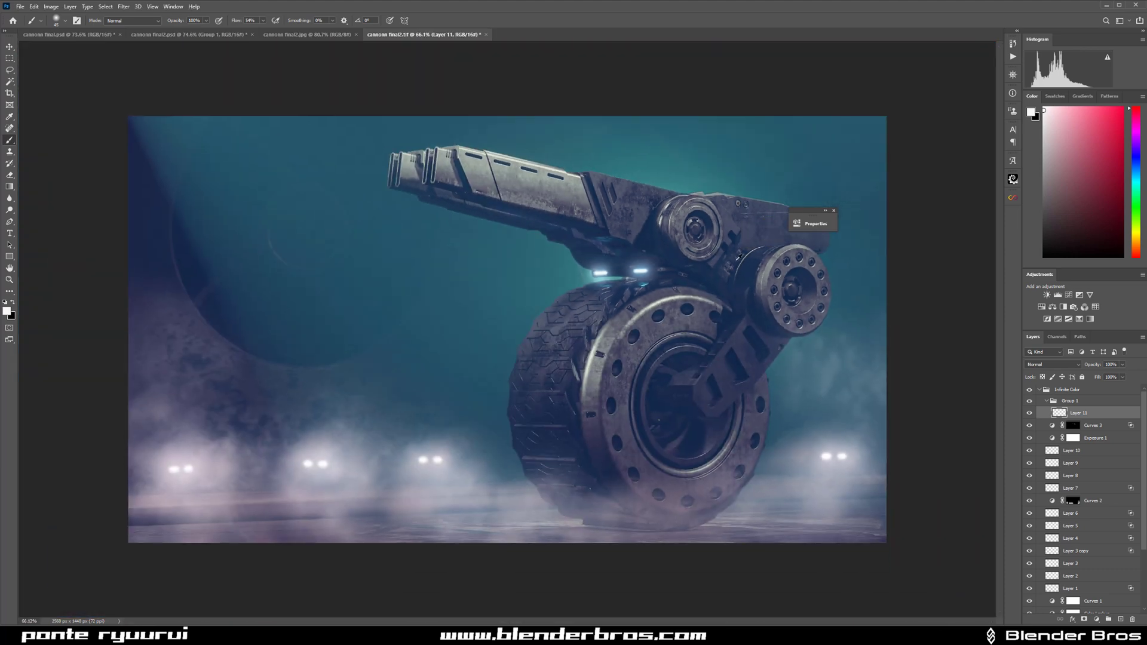
pyautogui.scroll(1, 777, 317)
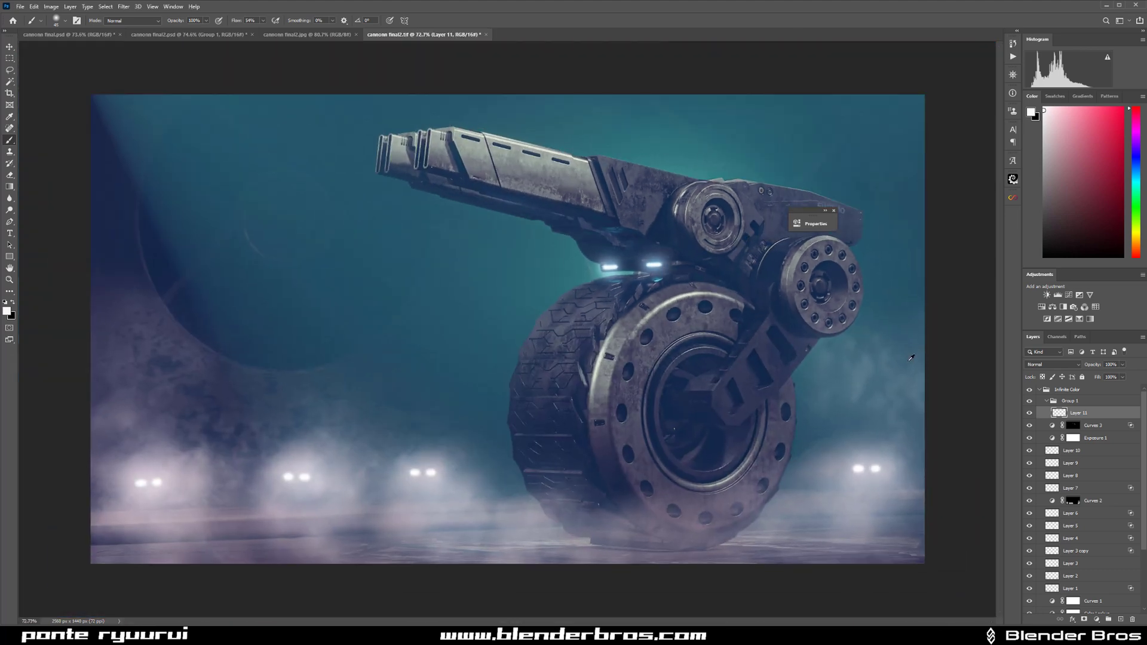
pyautogui.click(1083, 391)
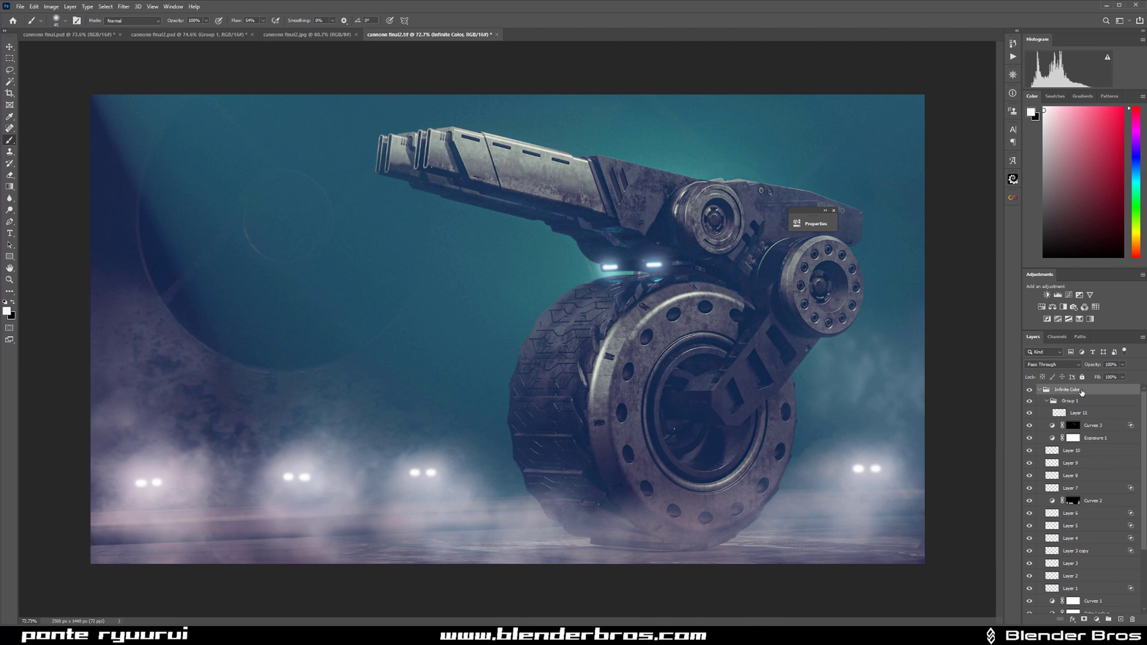
pyautogui.hotkey('ctrl', 'alt', 'shift', 'e')
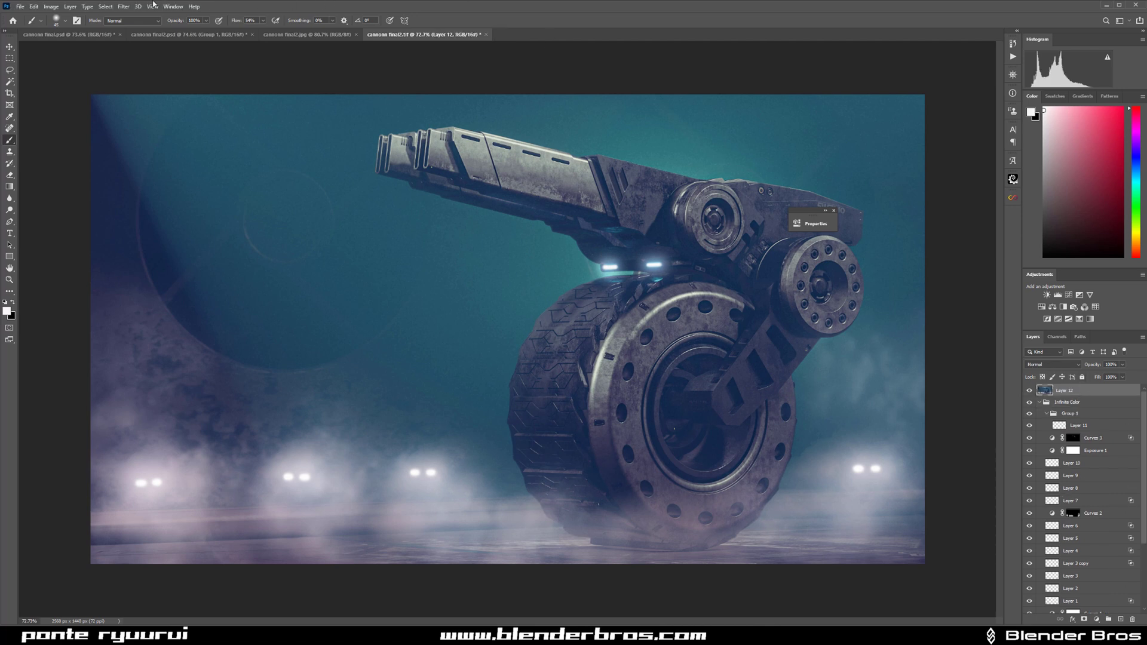
# Step: Apply the Color Efex Pro 4 Pro Contrast filter with Correct Contrast about 25% to the merged layer, and compare it off and on
pyautogui.click(127, 9)
pyautogui.moveTo(203, 198)
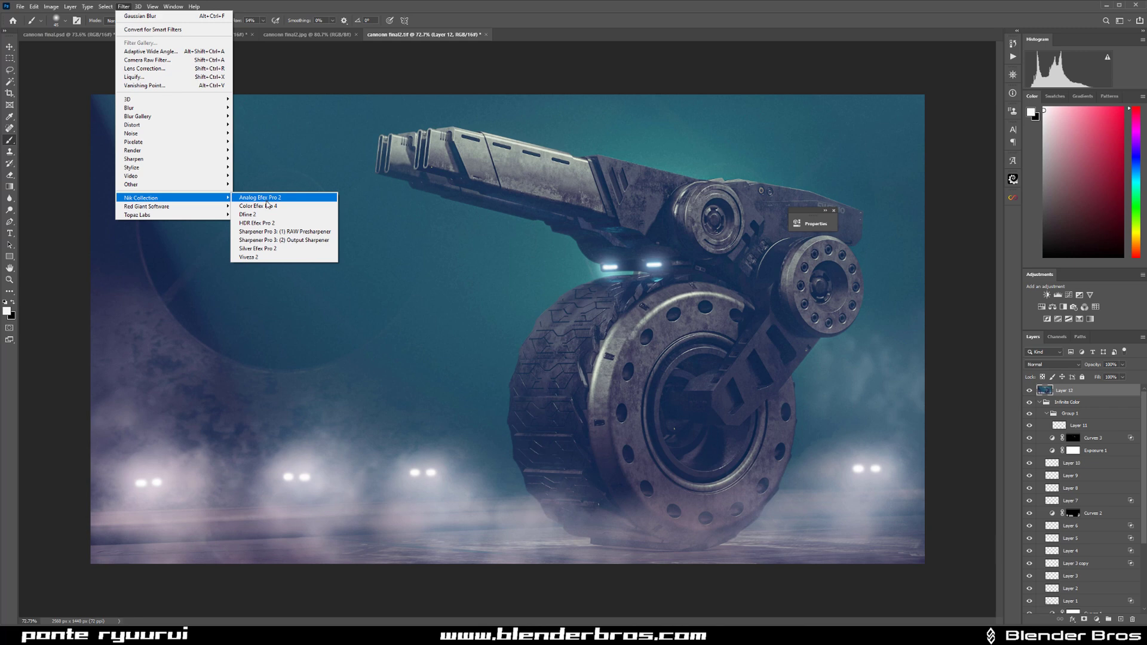
pyautogui.click(267, 205)
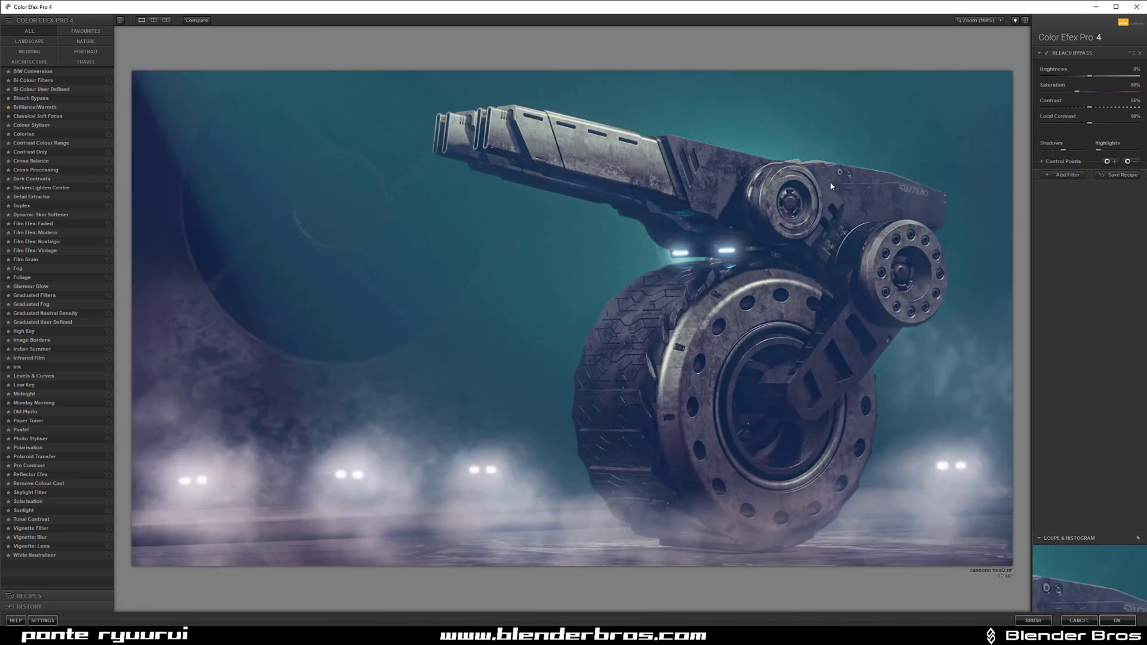
pyautogui.click(26, 465)
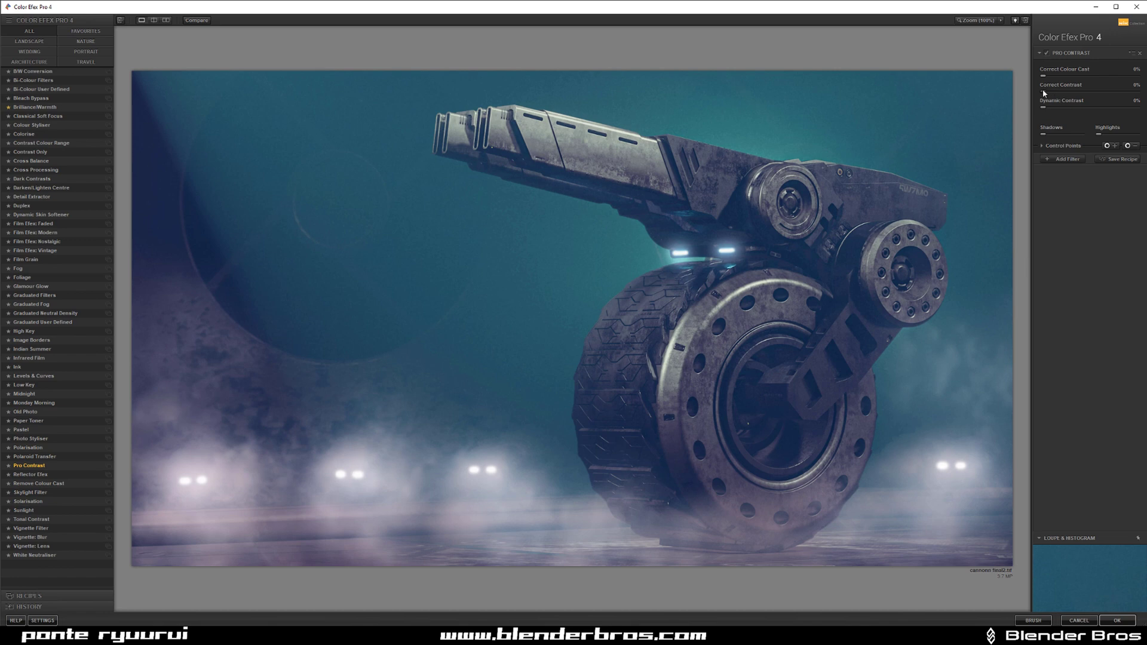
pyautogui.moveTo(1043, 94); pyautogui.dragTo(1067, 96)
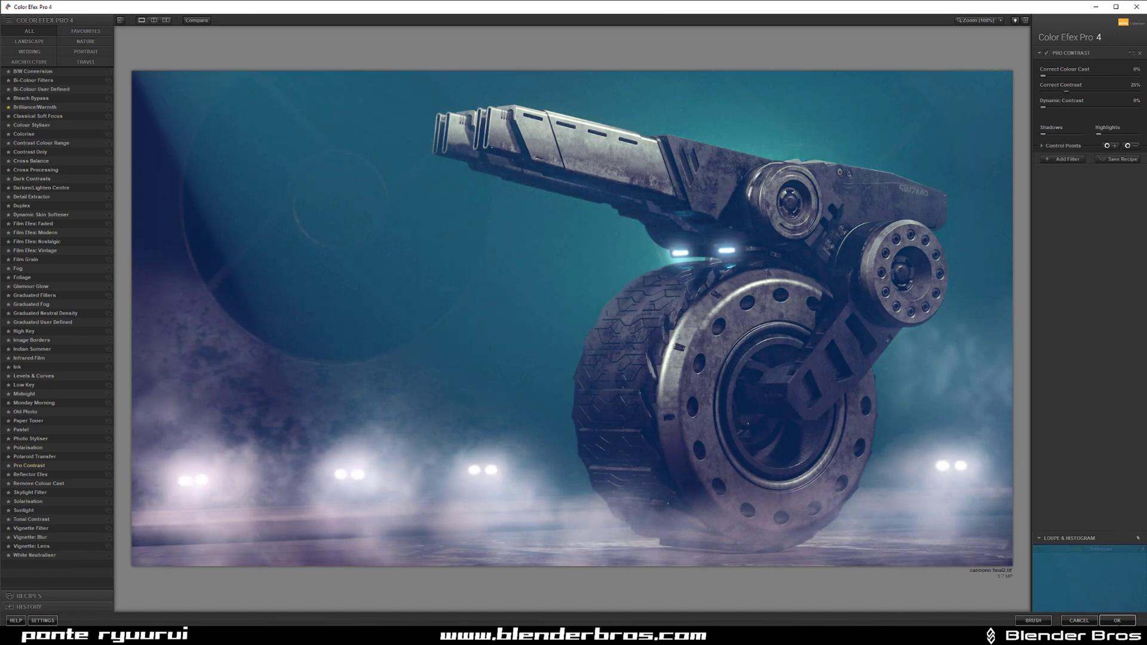
pyautogui.click(1117, 620)
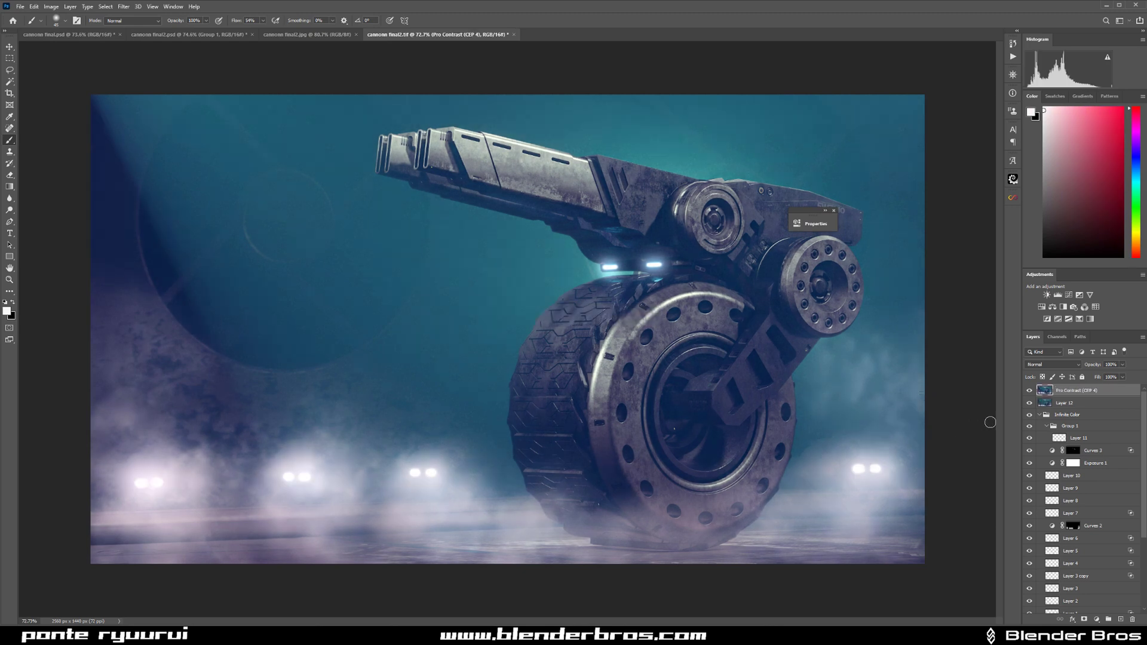
pyautogui.click(1028, 390)
pyautogui.click(1029, 390)
# Step: Add a Camera Raw vignette of -17 with midpoint 57, roundness -12 and feather 63, and compare the layer off and on
pyautogui.click(125, 6)
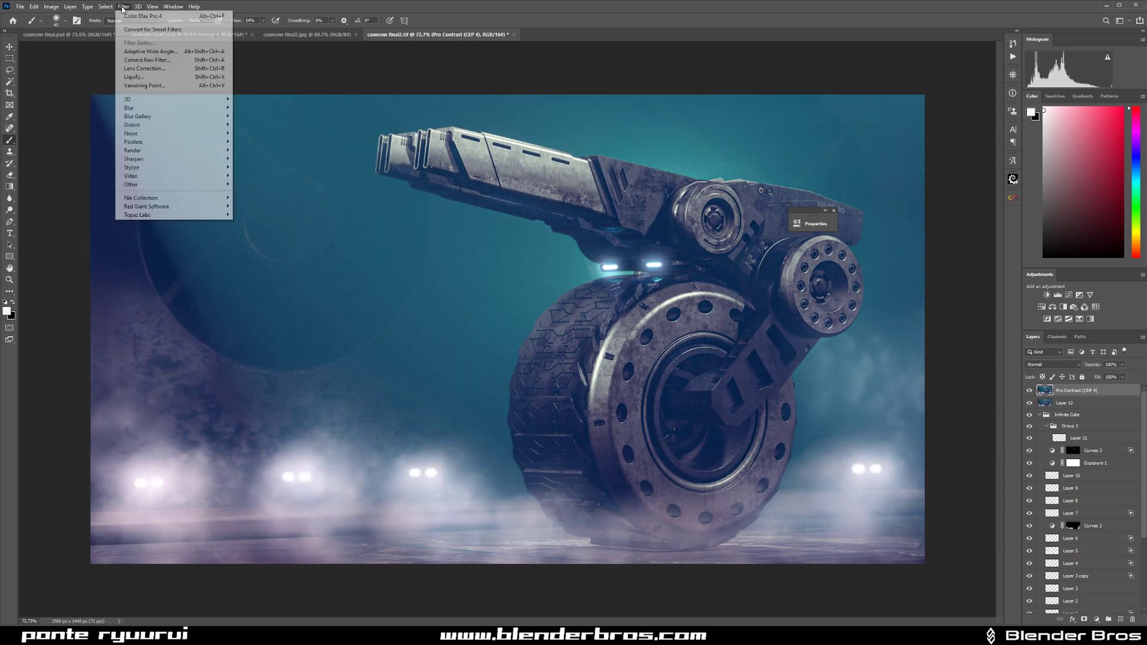
pyautogui.click(160, 61)
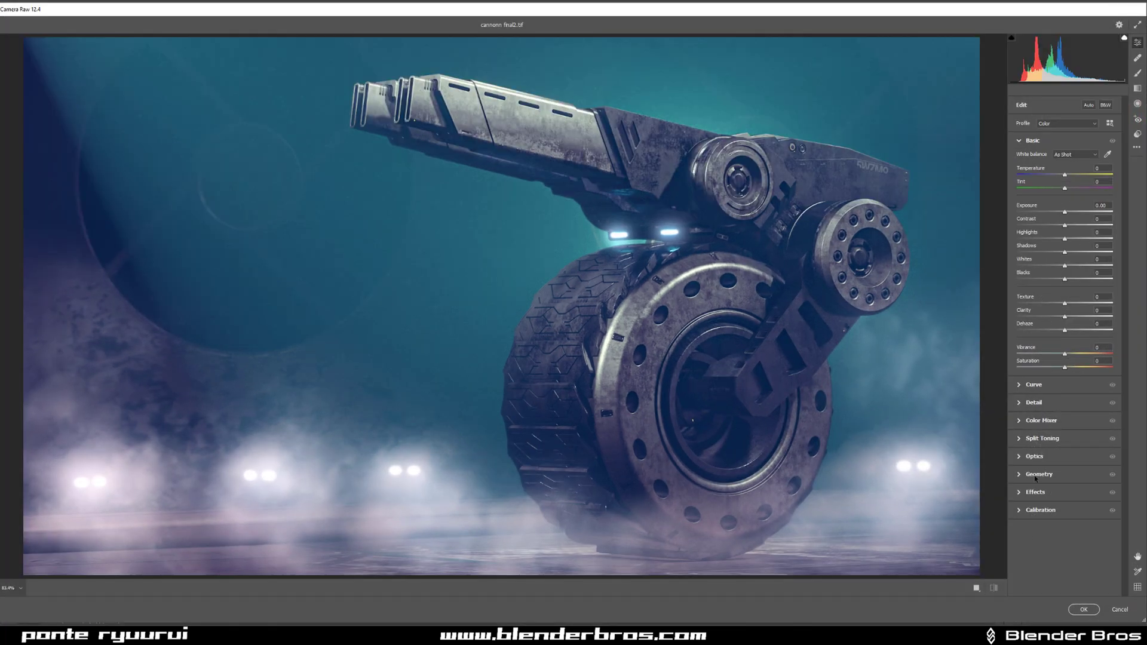
pyautogui.click(1025, 493)
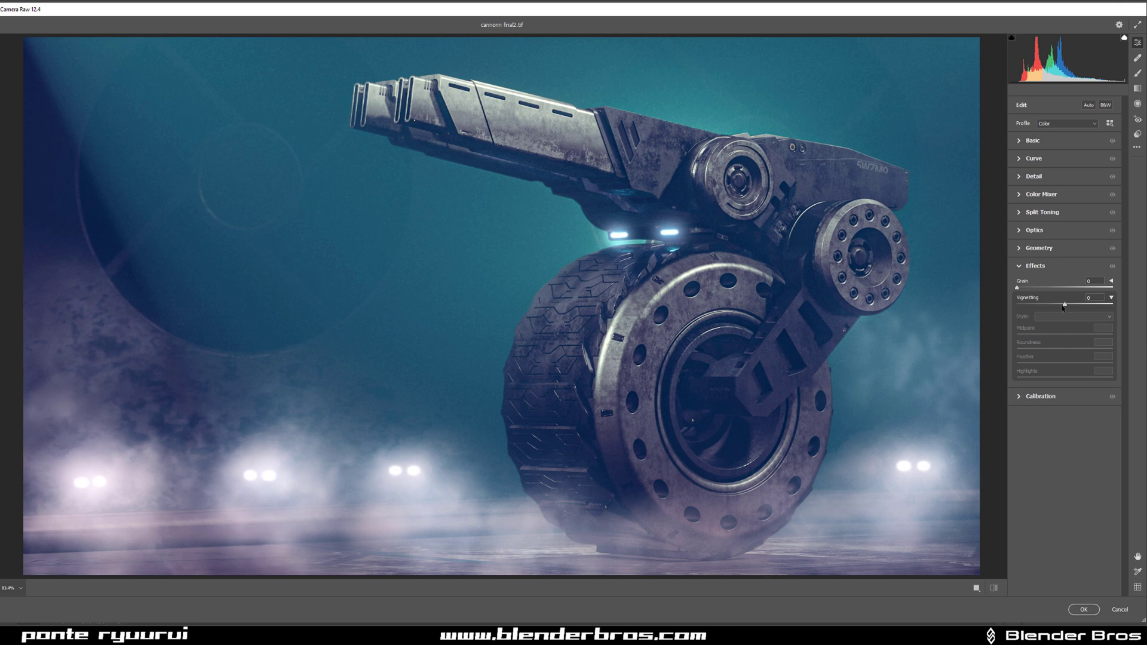
pyautogui.moveTo(1064, 304); pyautogui.dragTo(1054, 304)
pyautogui.moveTo(1065, 348); pyautogui.dragTo(1061, 345)
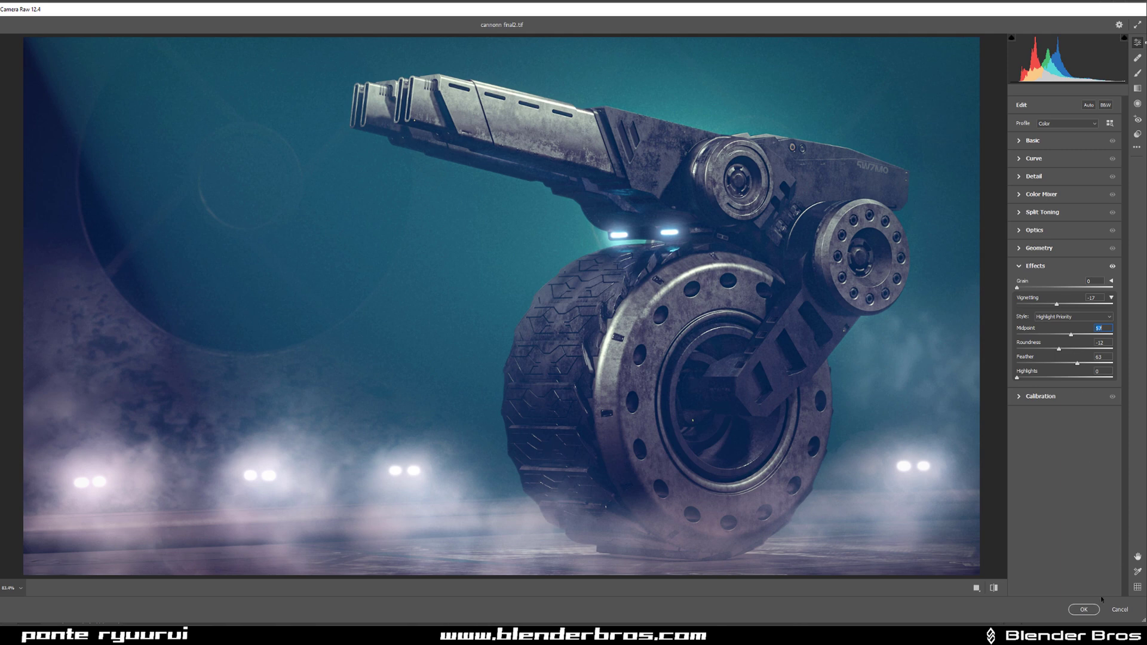
pyautogui.click(1083, 609)
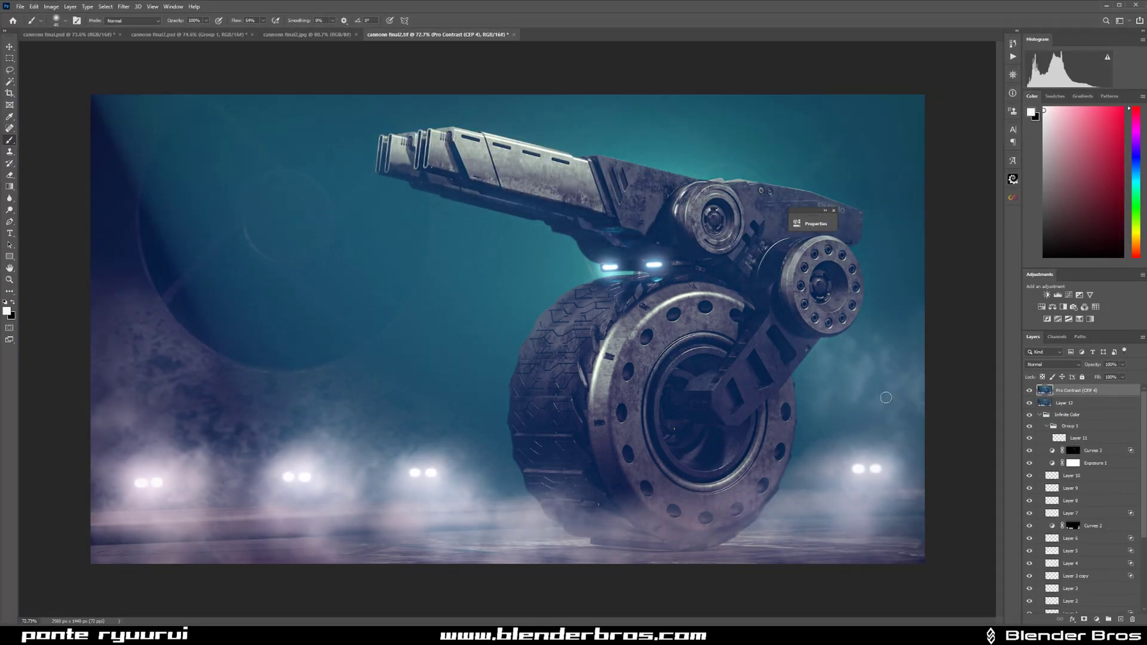
pyautogui.click(1029, 391)
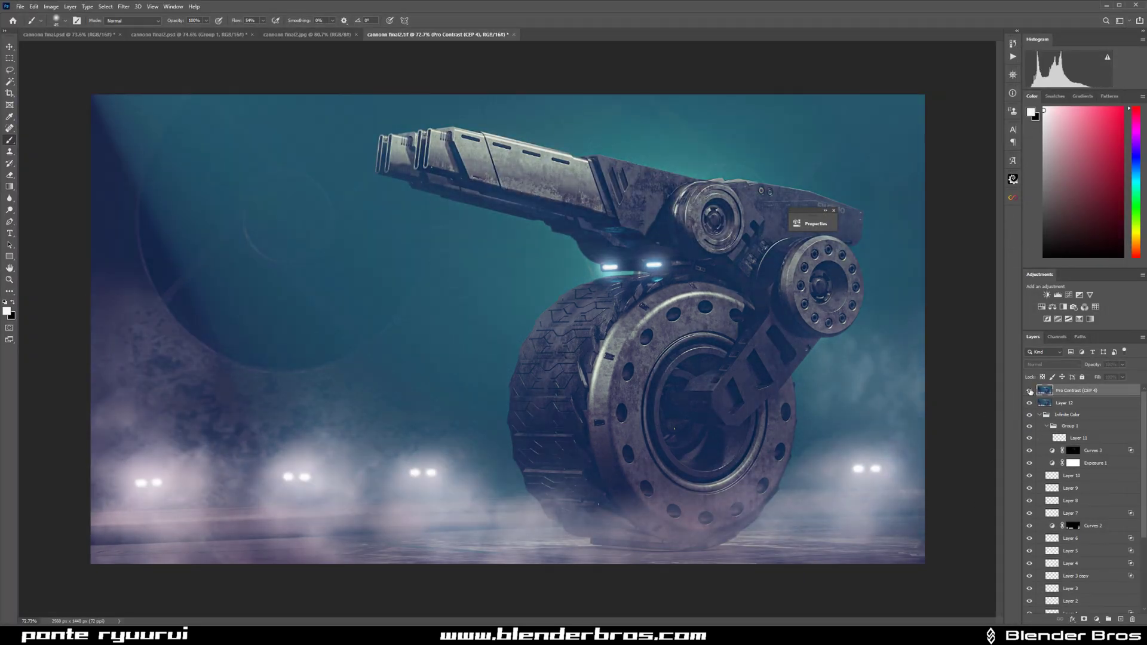
pyautogui.click(1029, 391)
pyautogui.click(1029, 391)
pyautogui.click(1030, 391)
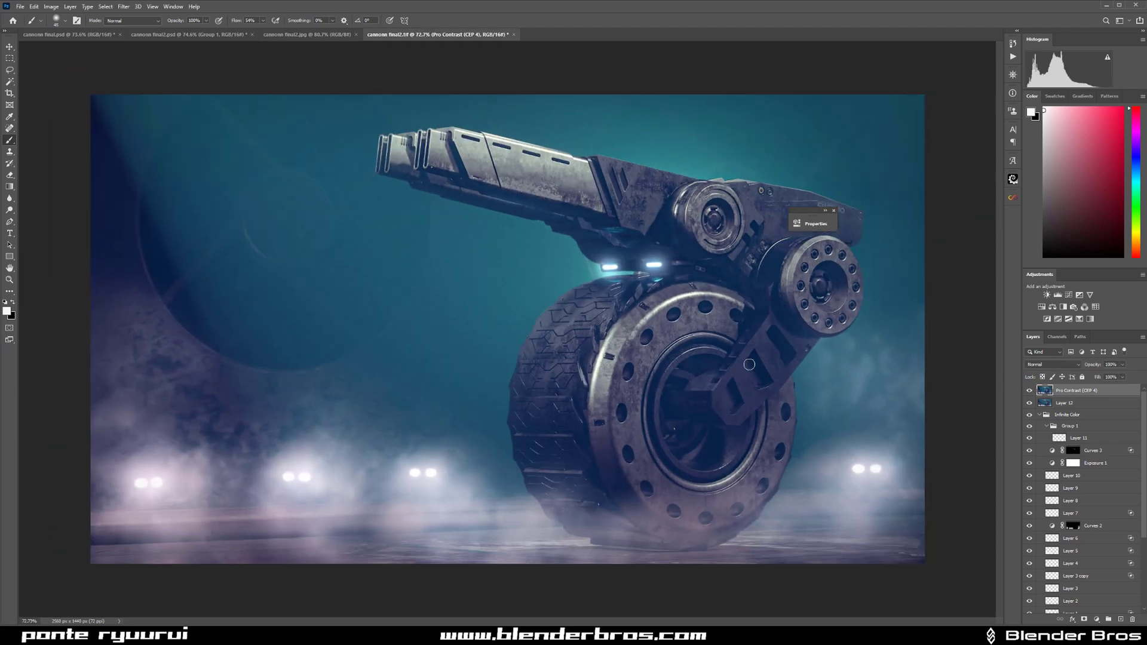
# Step: Compare the original render with the graded image by isolating the bottom background layer and restoring the full stack
pyautogui.scroll(-4, 1072, 504)
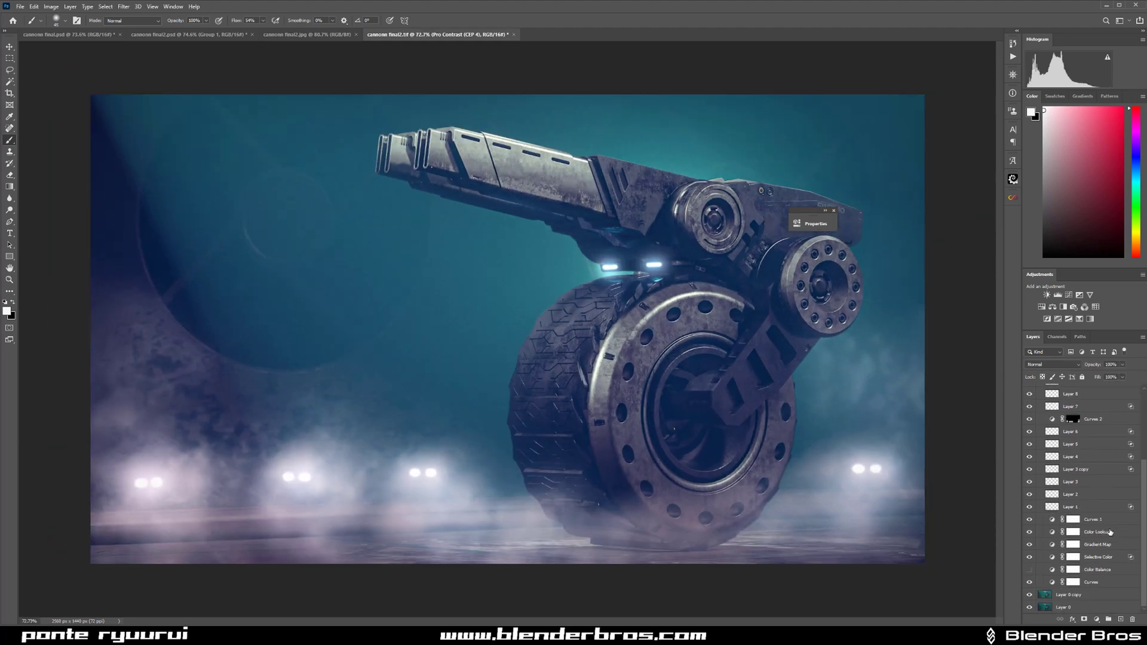
pyautogui.click(1029, 595)
pyautogui.click(1029, 595)
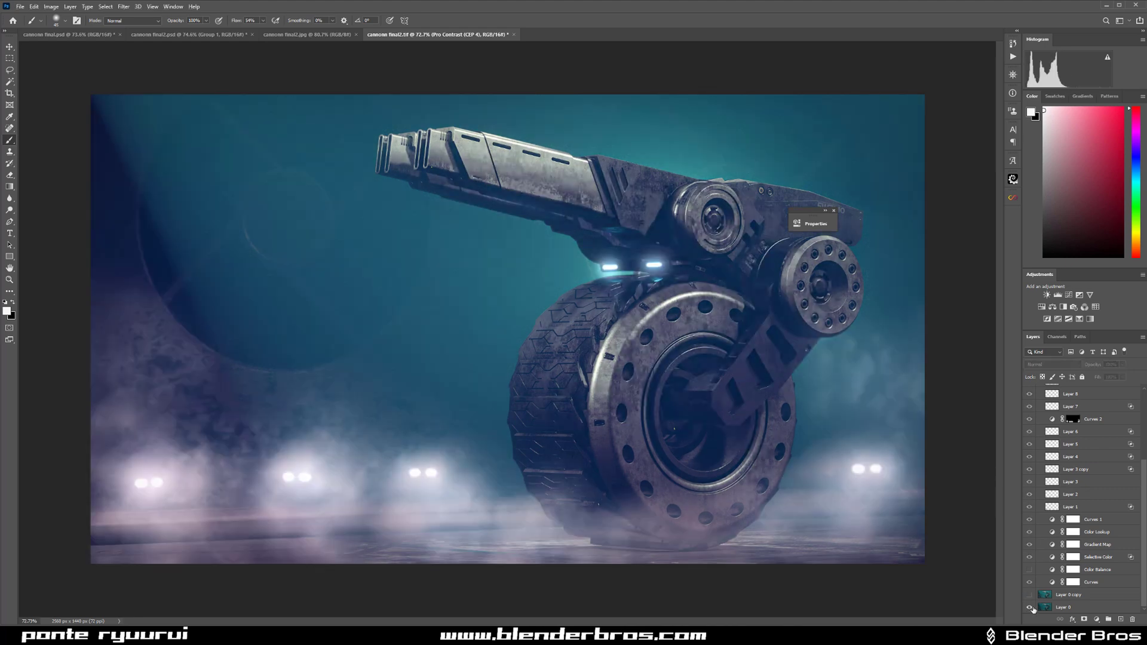
pyautogui.click(1029, 595)
pyautogui.click(1029, 595)
pyautogui.click(1029, 595)
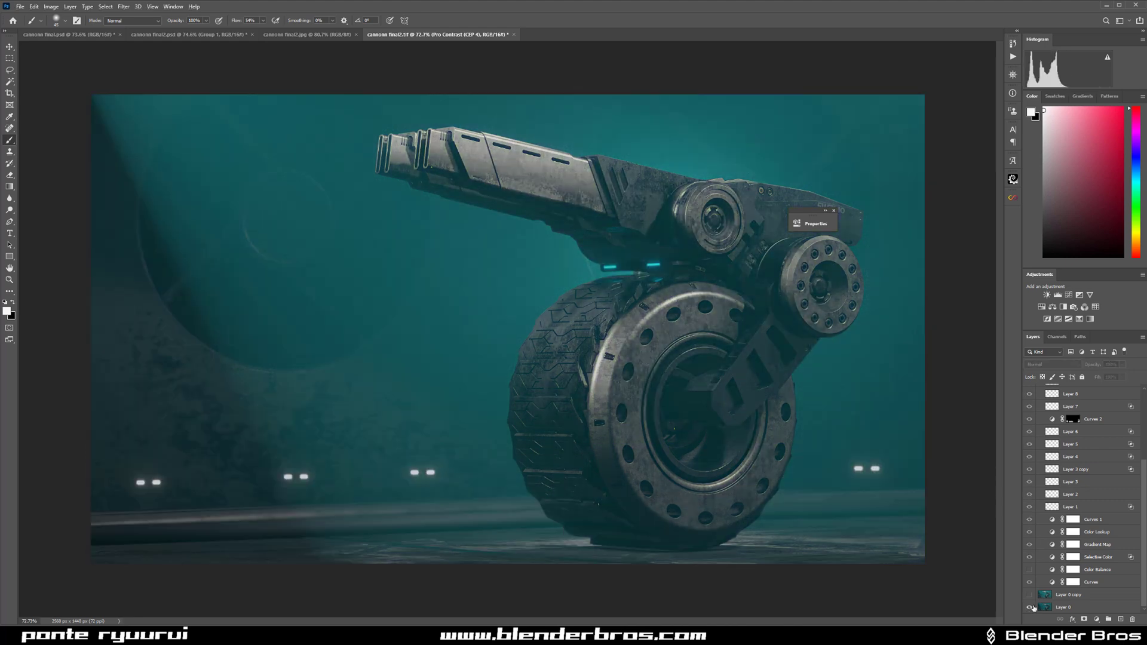
pyautogui.click(1029, 595)
pyautogui.click(1031, 606)
pyautogui.click(1032, 605)
pyautogui.scroll(1, 948, 478)
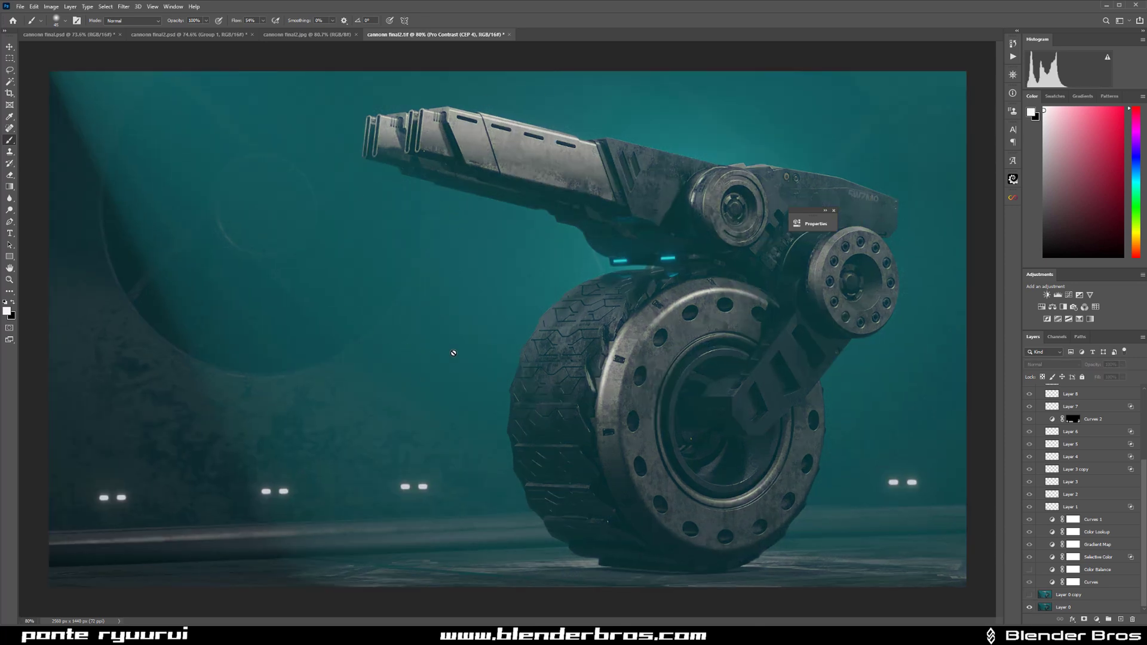
pyautogui.click(1028, 608)
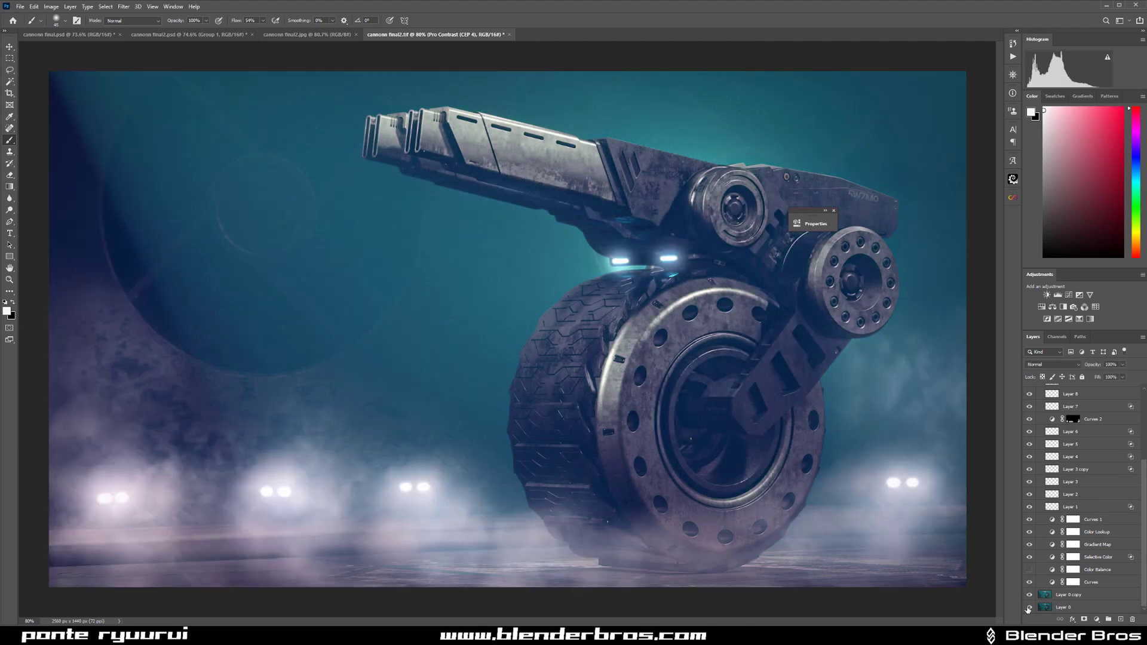
# Step: Close the floating Properties panel and repeatedly examine the before and after images by soloing Layer 0
pyautogui.click(1029, 594)
pyautogui.hotkey('ctrl', 'z')
pyautogui.click(833, 210)
pyautogui.keyDown('alt'); pyautogui.click(1029, 606); pyautogui.keyUp('alt')
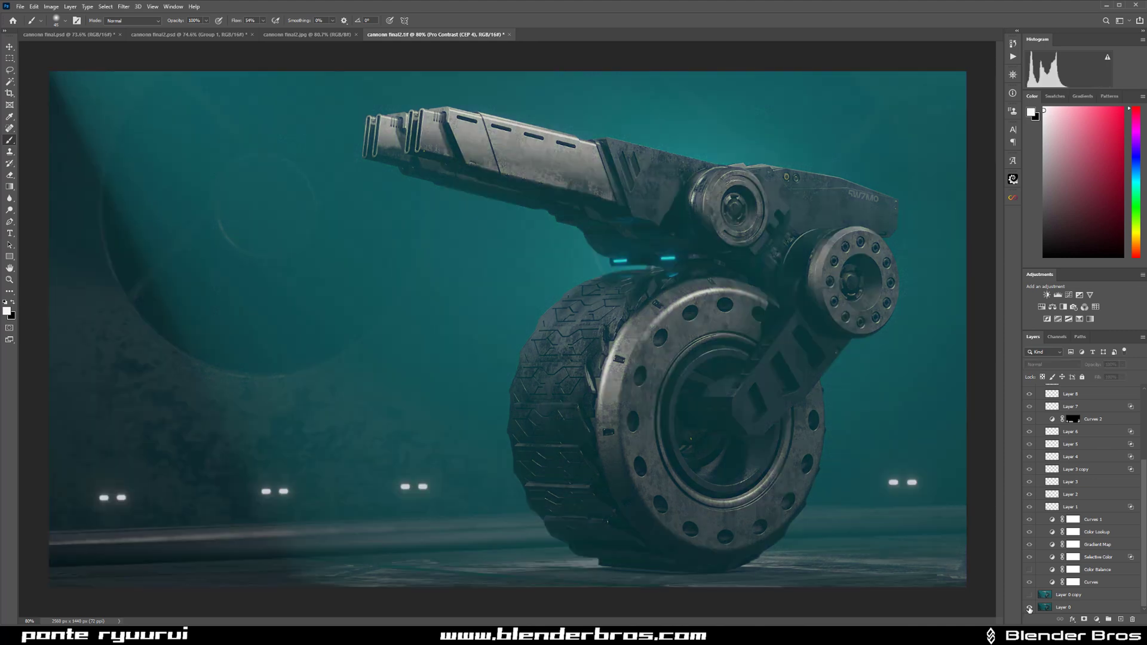
pyautogui.keyDown('alt'); pyautogui.click(1028, 608); pyautogui.keyUp('alt')
pyautogui.keyDown('alt'); pyautogui.click(1028, 608); pyautogui.keyUp('alt')
pyautogui.keyDown('alt'); pyautogui.click(1029, 608); pyautogui.keyUp('alt')
pyautogui.keyDown('alt'); pyautogui.click(1029, 608); pyautogui.keyUp('alt')
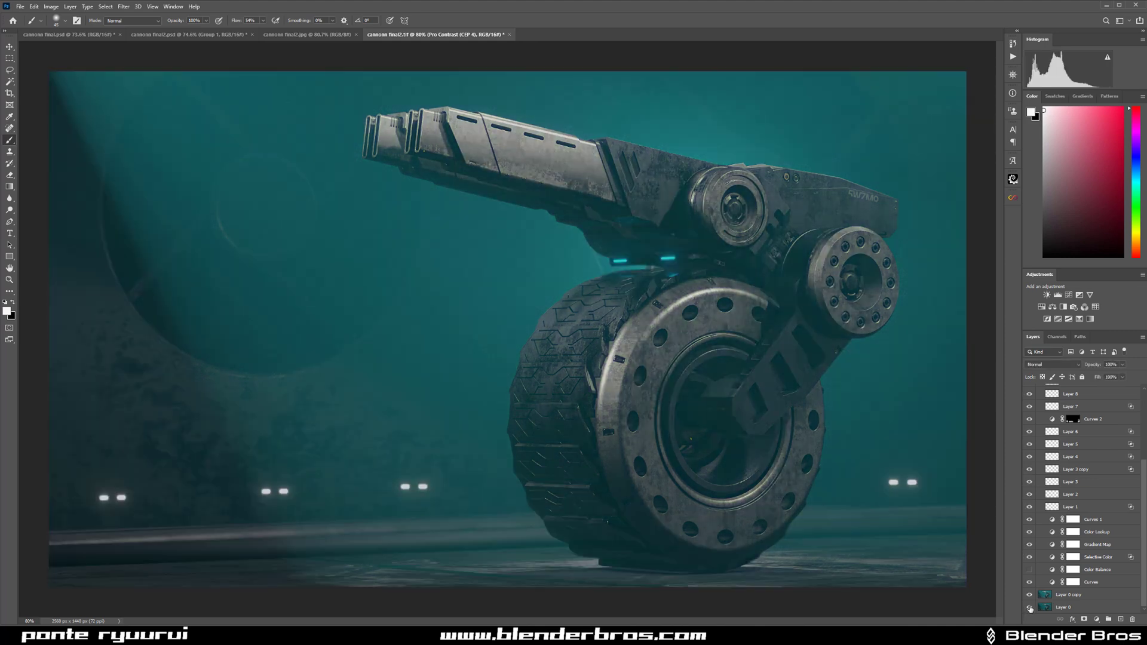
pyautogui.keyDown('alt'); pyautogui.click(1028, 608); pyautogui.keyUp('alt')
pyautogui.keyDown('alt'); pyautogui.click(1029, 608); pyautogui.keyUp('alt')
pyautogui.keyDown('alt'); pyautogui.click(1028, 608); pyautogui.keyUp('alt')
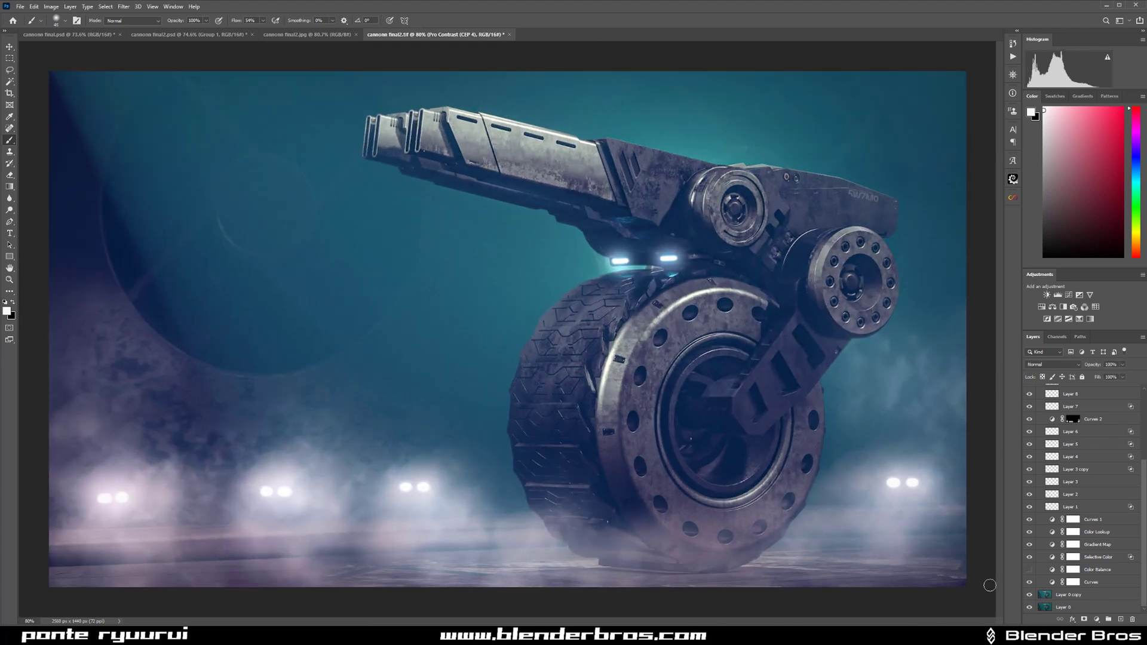
pyautogui.keyDown('alt'); pyautogui.click(1028, 608); pyautogui.keyUp('alt')
pyautogui.keyDown('alt'); pyautogui.click(1029, 608); pyautogui.keyUp('alt')
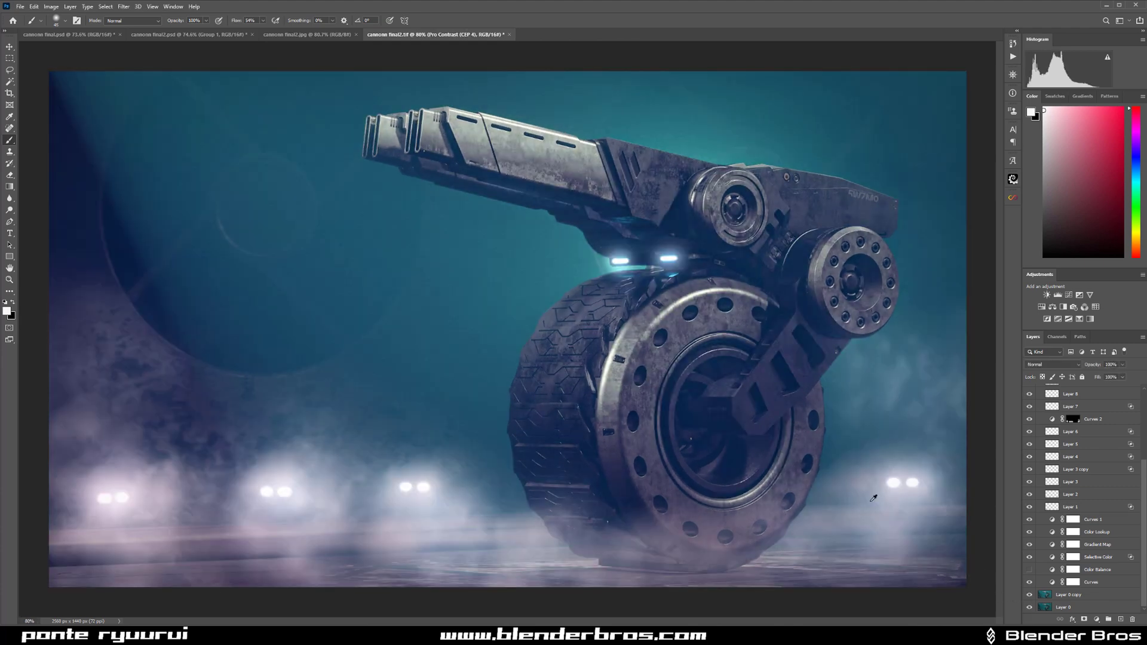